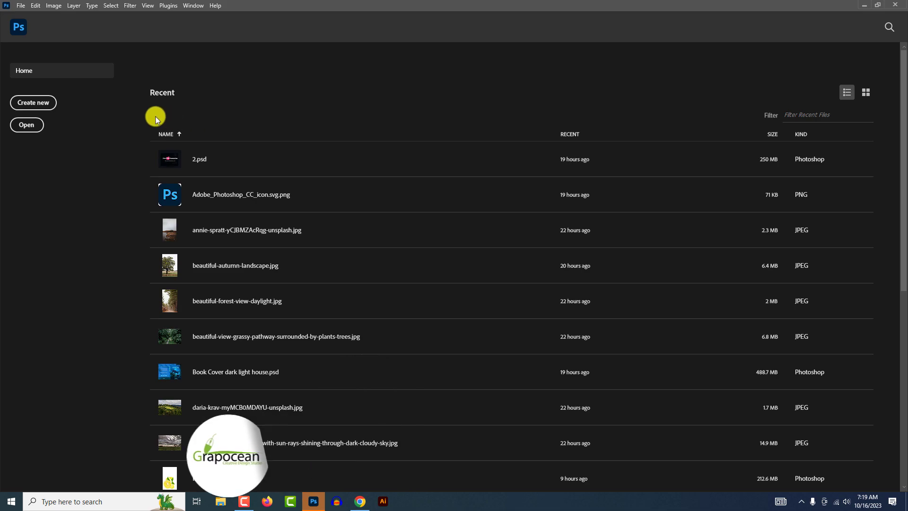
Create a new document named 'Social Media Post', 1080 × 1080 px at 300 ppi.
left_click(47, 103)
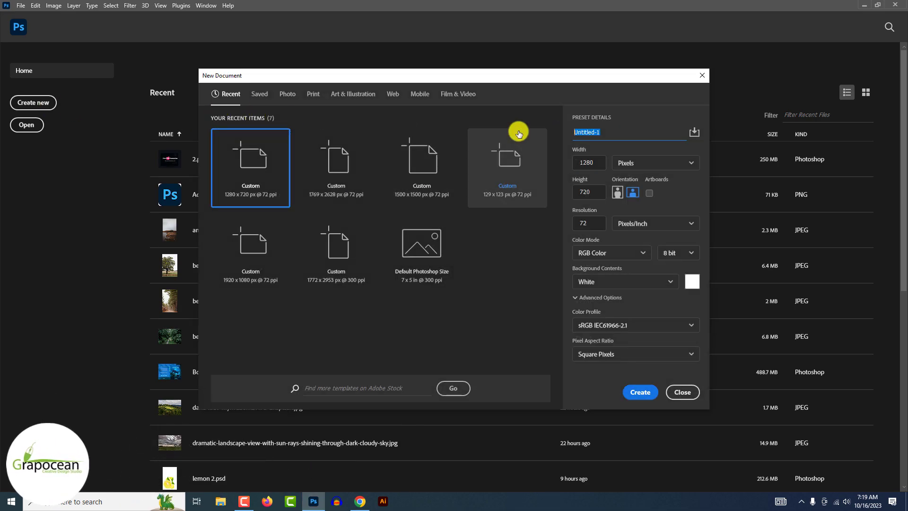
type("Socia")
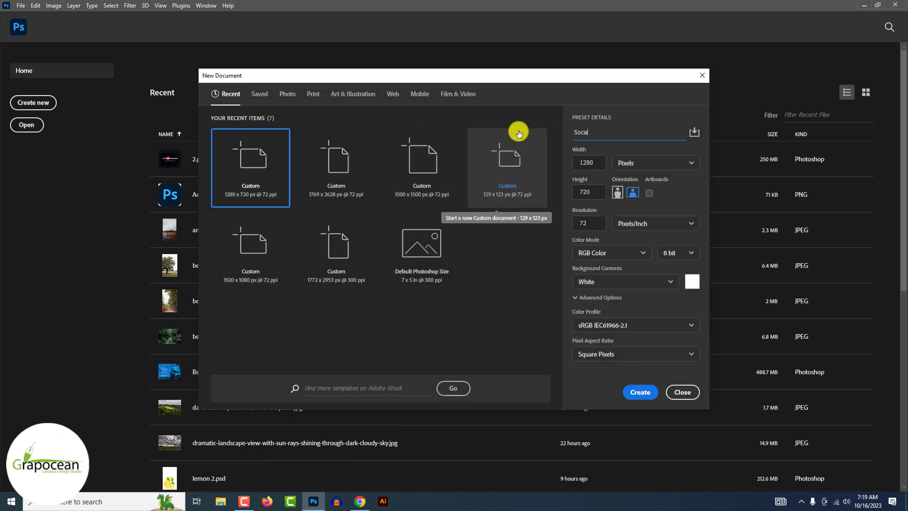
type("l Media Post")
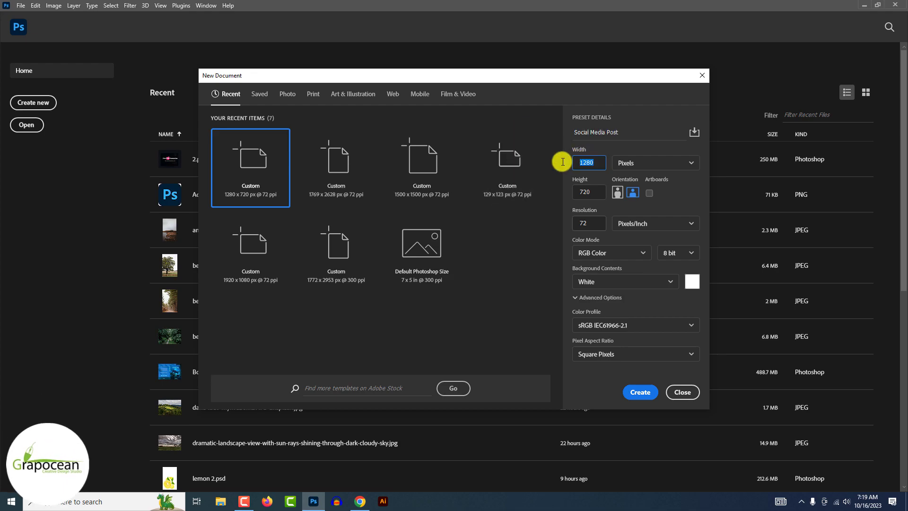
type("1080")
key("Tab")
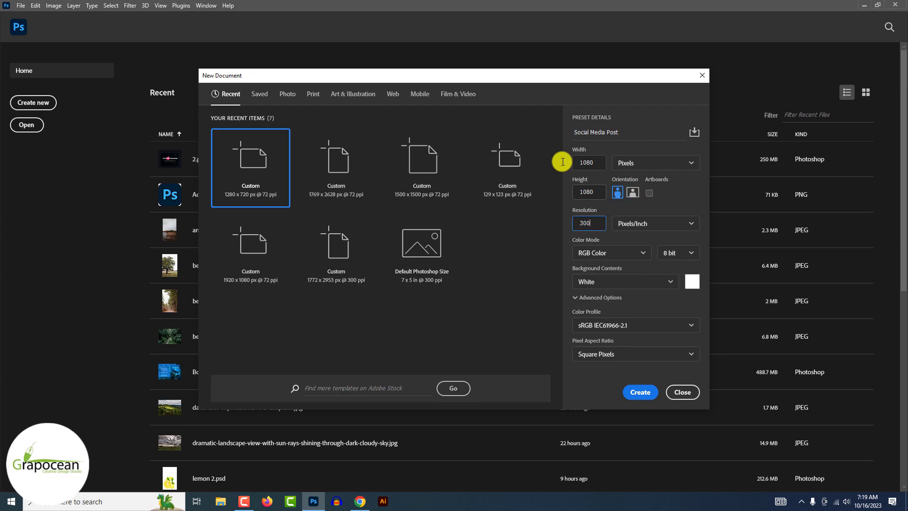
key("Return")
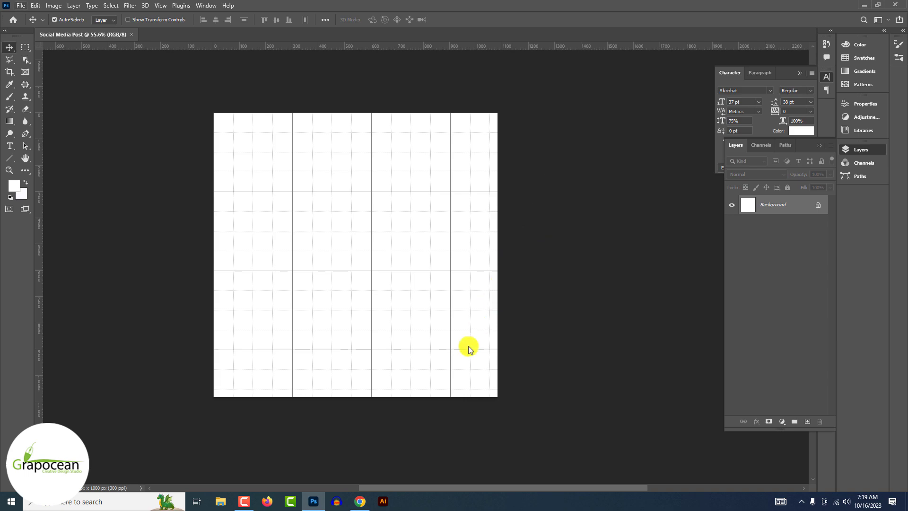
Draw a canvas-sized rectangle with the Rectangle tool and remove its stroke.
right_click(9, 158)
left_click(66, 154)
left_click_drag(193, 99, 519, 414)
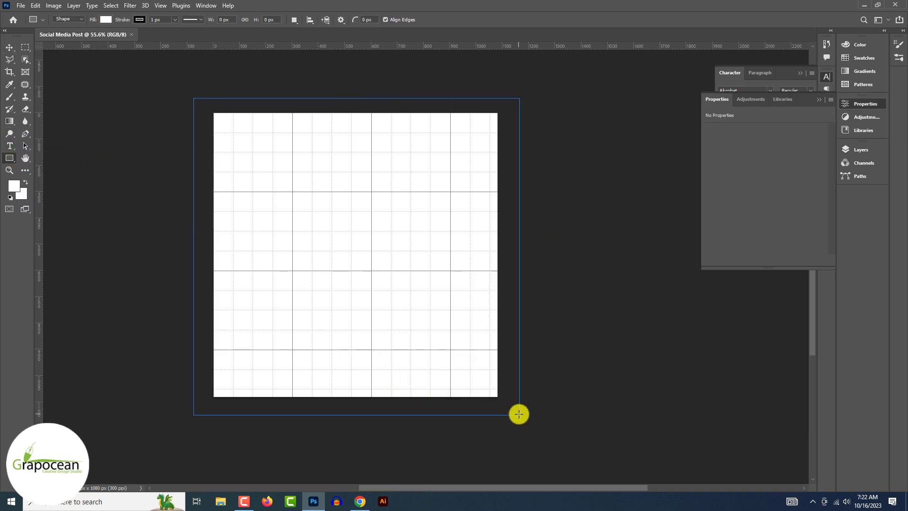
key("ctrl+h")
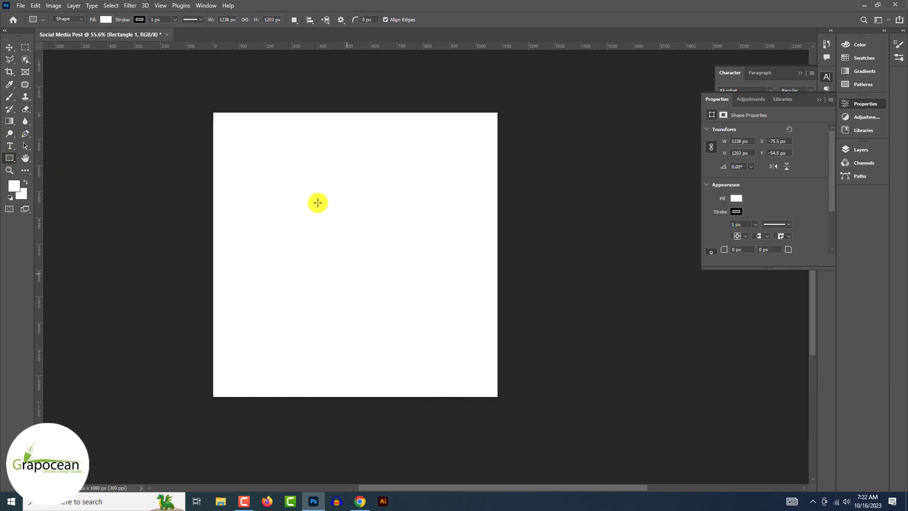
left_click(140, 20)
left_click(81, 37)
Fill the rectangle with a gradient and make its light end blue.
left_click(106, 19)
left_click(84, 37)
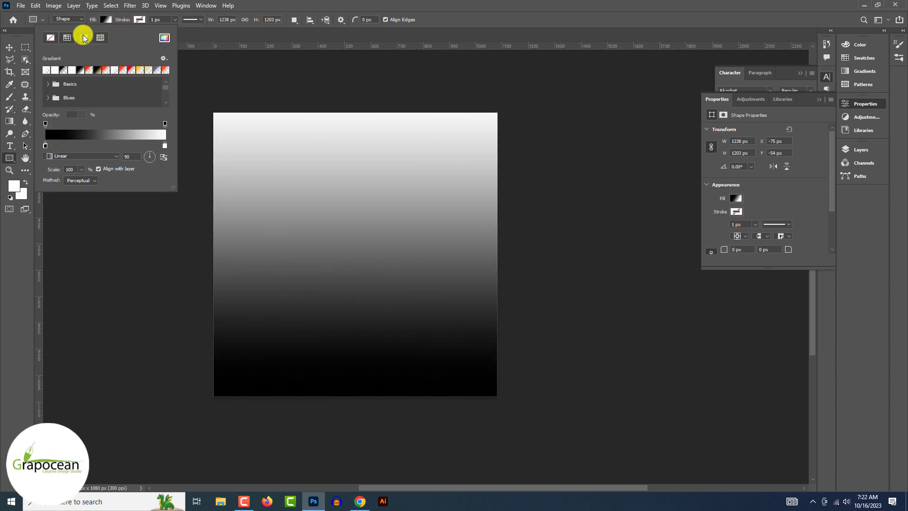
double_click(165, 146)
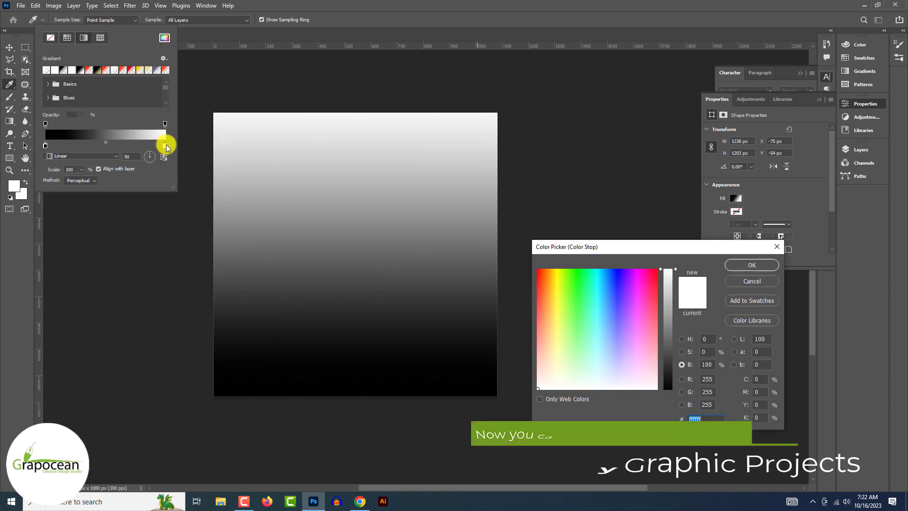
left_click(754, 260)
key("F7")
In the Gradient Fill settings, make the first colour stop pink.
double_click(746, 205)
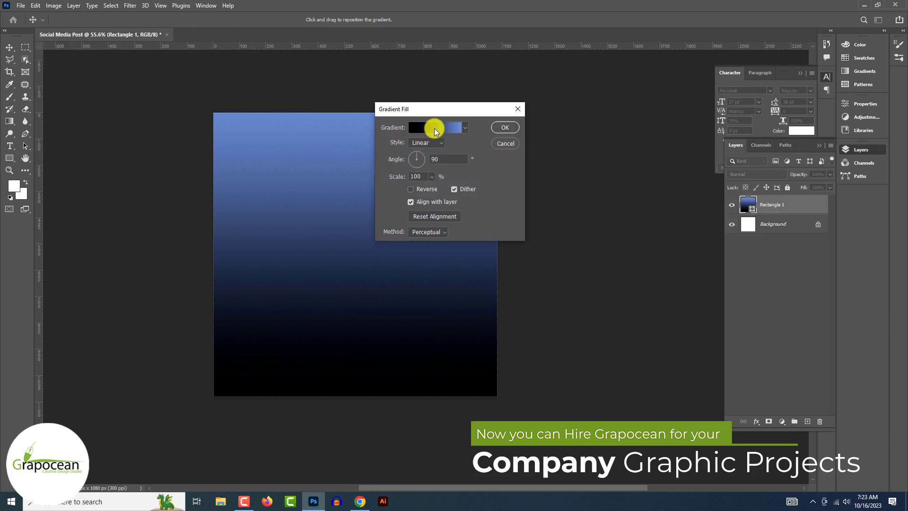
left_click(431, 127)
double_click(354, 246)
left_click(635, 378)
left_click(752, 265)
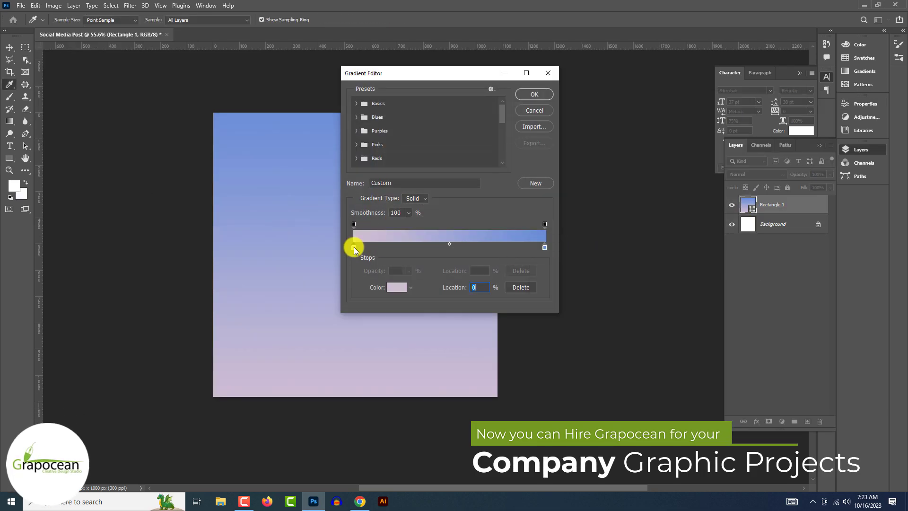
Rearrange the gradient stops, moving pink to the middle and removing the extra blue stop.
left_click_drag(353, 247, 415, 247)
left_click_drag(544, 247, 410, 248)
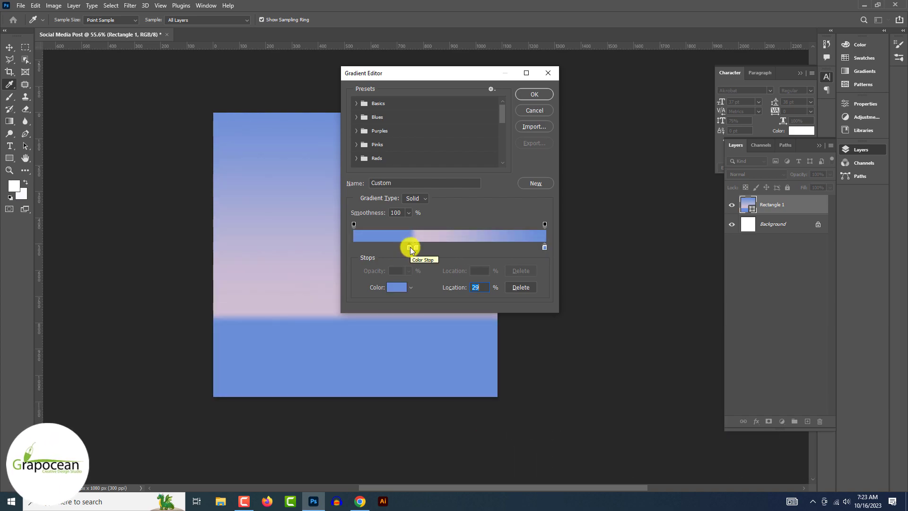
left_click_drag(413, 247, 406, 247)
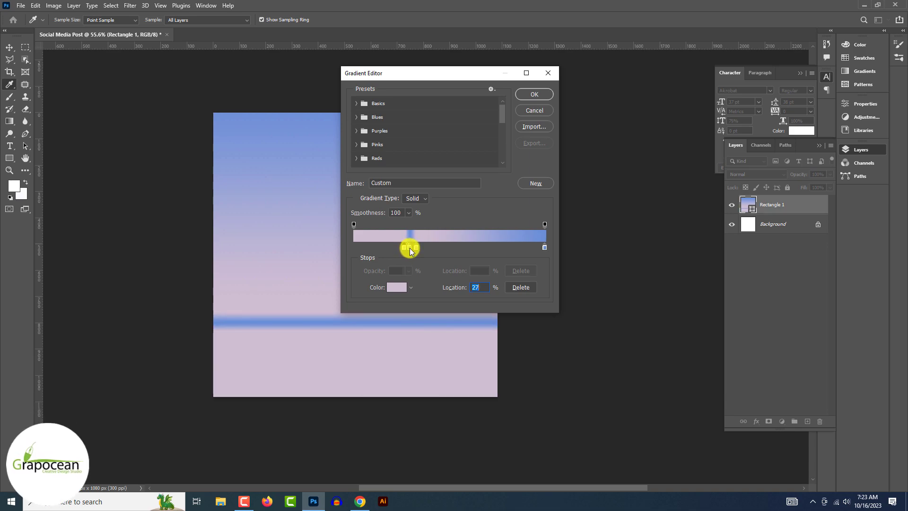
mouse_move(411, 249)
left_mouse_down()
mouse_move(412, 271)
mouse_move(408, 247)
left_mouse_up()
Recolour the middle stop darker, then lighter, discarding a trial teal colour.
double_click(409, 247)
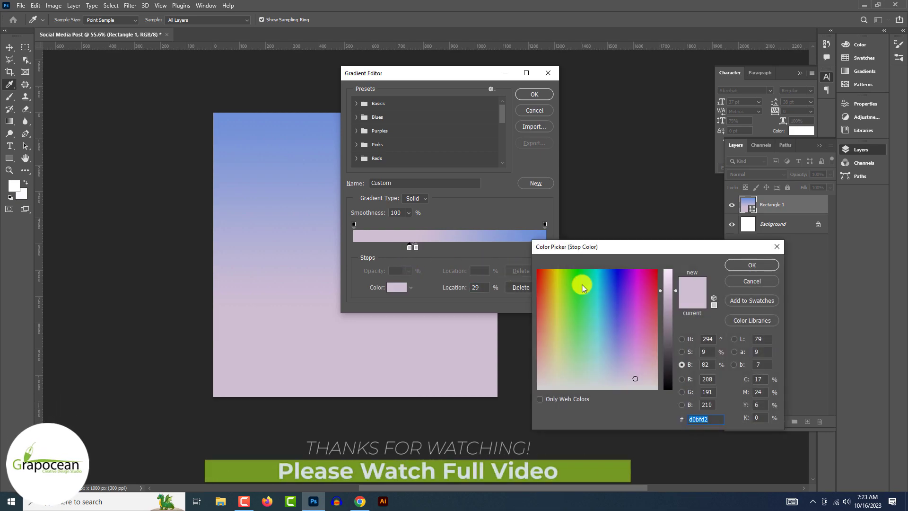
left_click(669, 317)
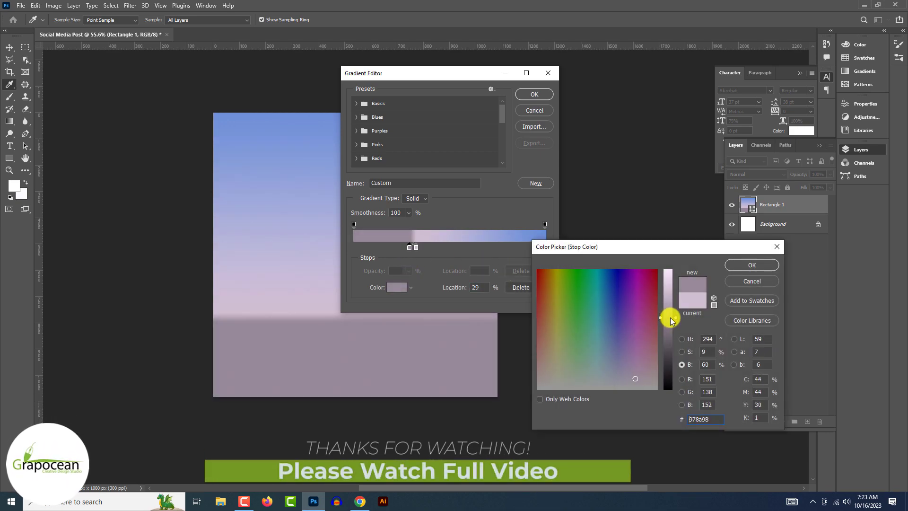
left_click(757, 263)
left_click_drag(409, 247, 404, 247)
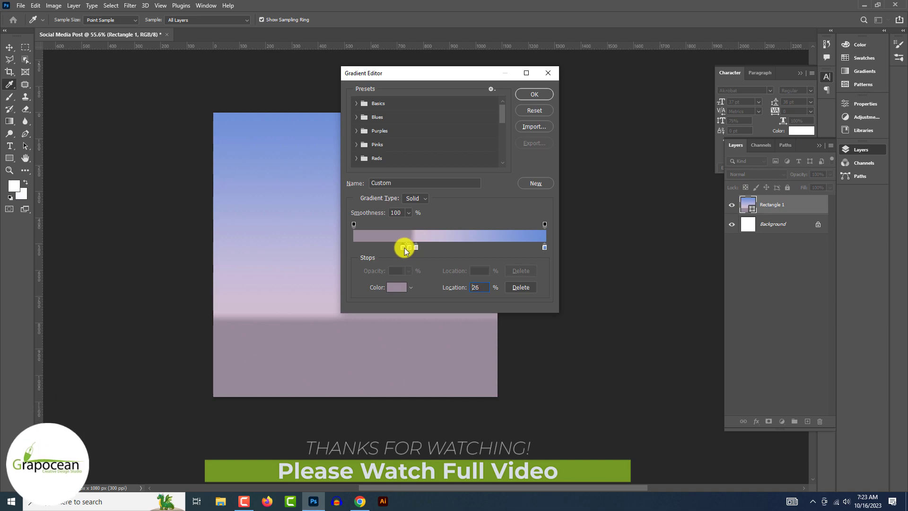
double_click(405, 247)
left_click(670, 296)
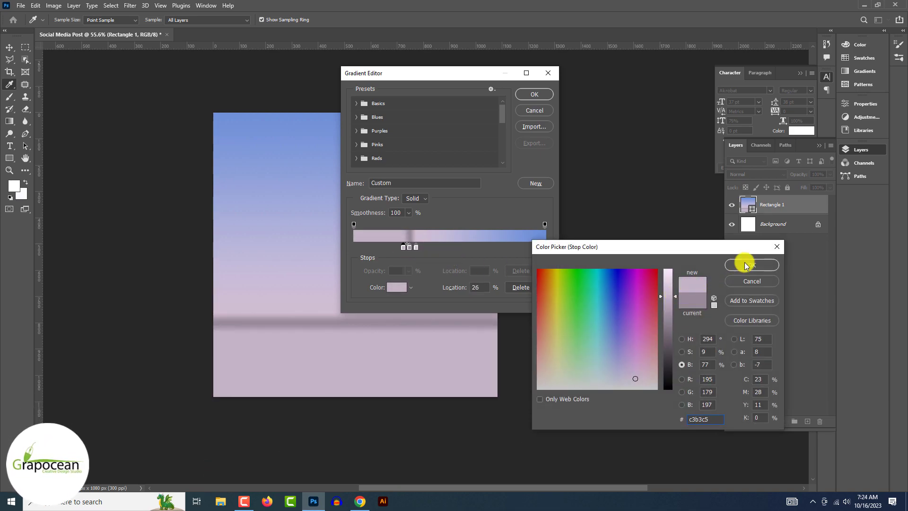
left_click(749, 264)
double_click(404, 248)
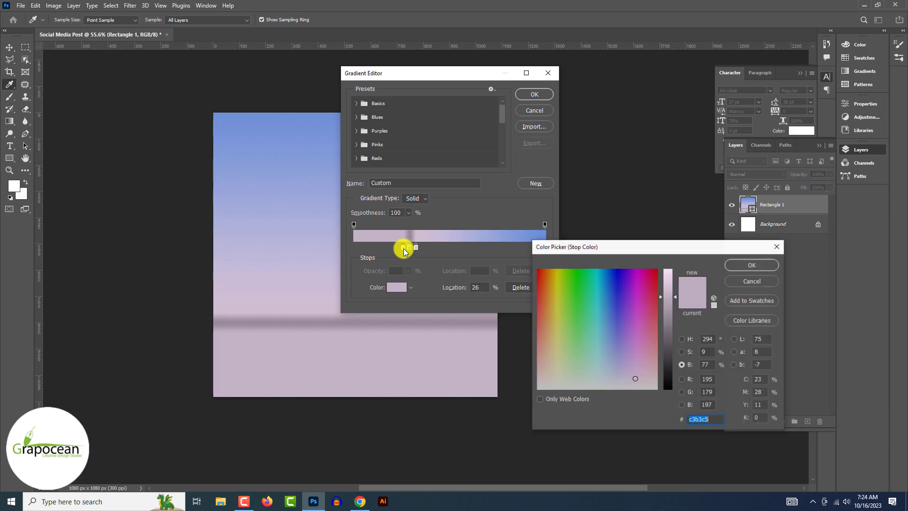
left_click(601, 277)
left_click(762, 282)
Copy the blue end stop's hex value and lower the system volume.
double_click(544, 247)
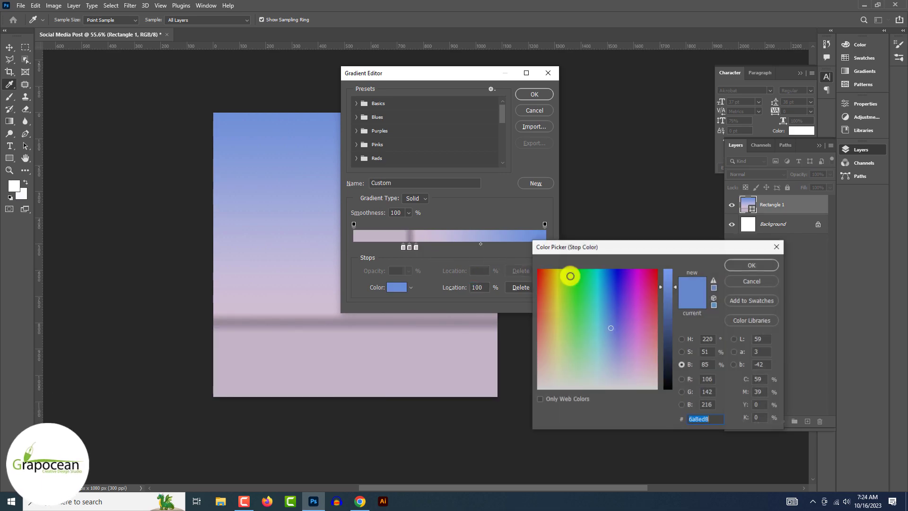
right_click(700, 418)
left_click(728, 319)
left_click(749, 283)
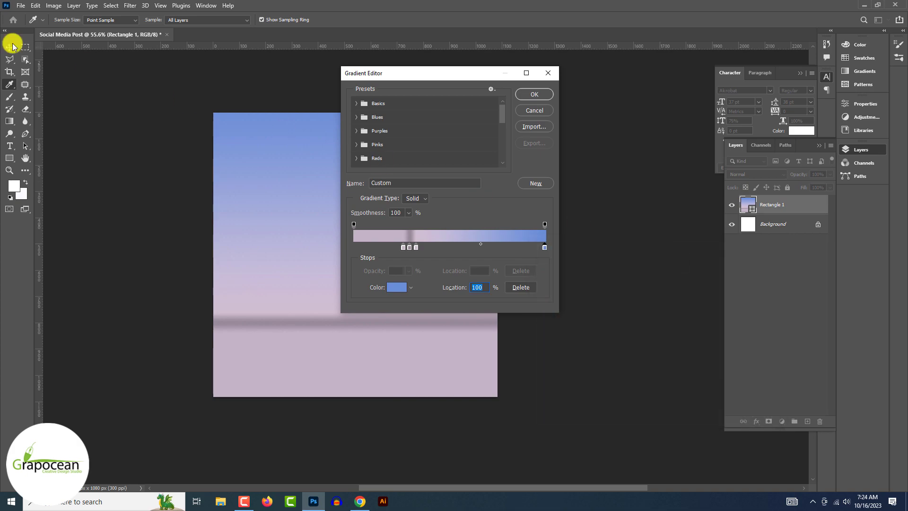
left_click(846, 502)
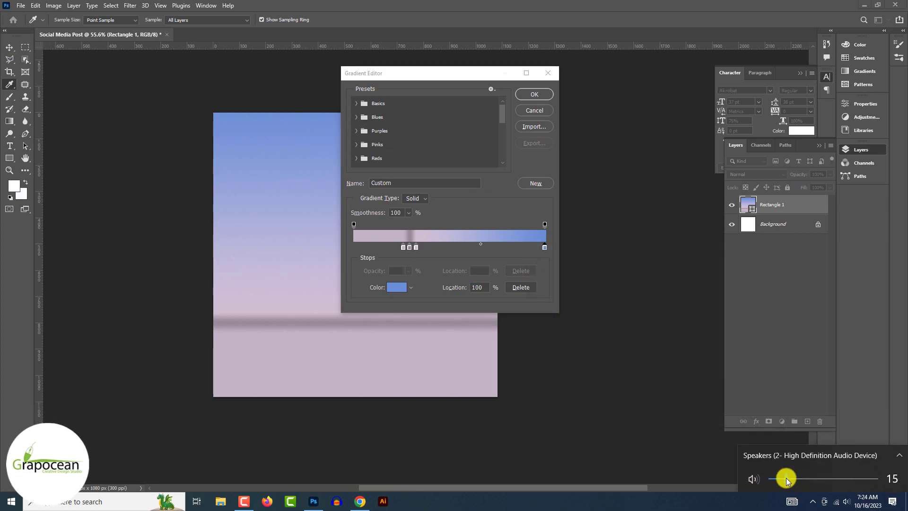
left_click_drag(783, 479, 779, 480)
Add a colour stop at 23% and nudge the pink stop slightly right.
left_click(587, 172)
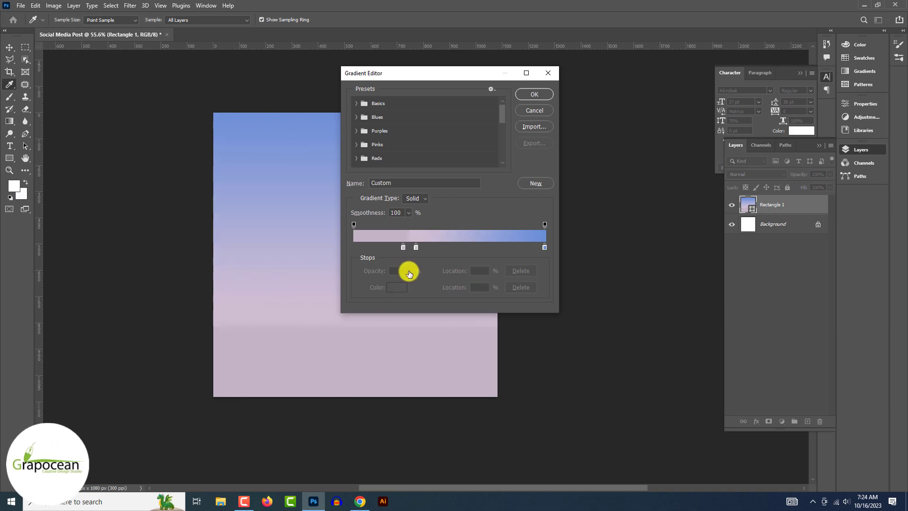
left_click_drag(545, 247, 397, 248)
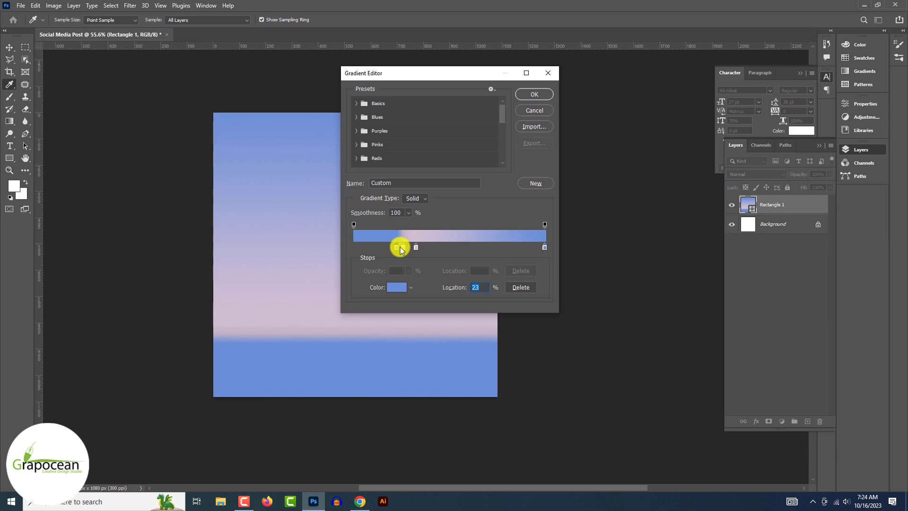
left_click_drag(403, 251, 408, 250)
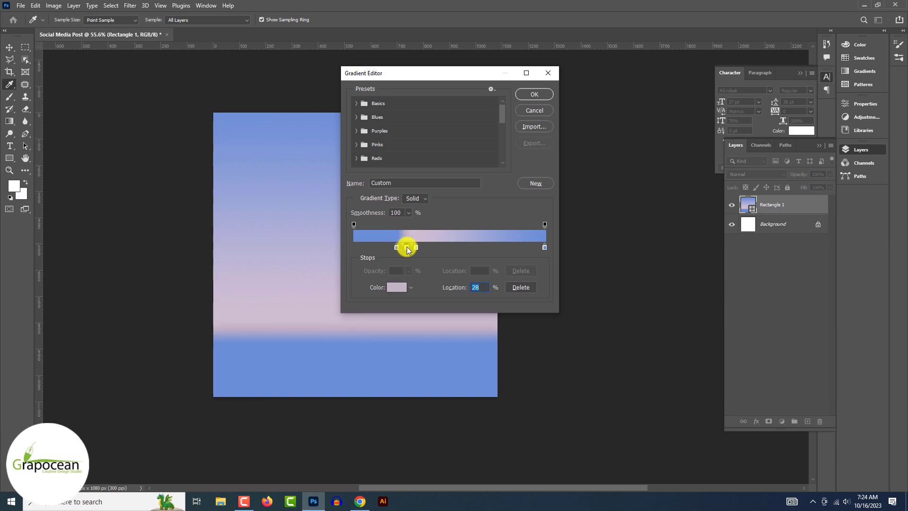
double_click(397, 248)
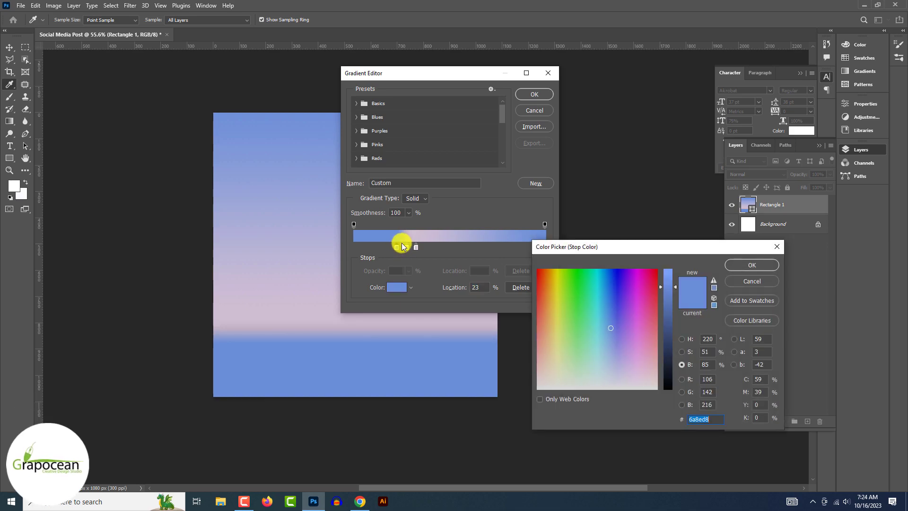
left_click(735, 264)
left_click(477, 285)
type("5")
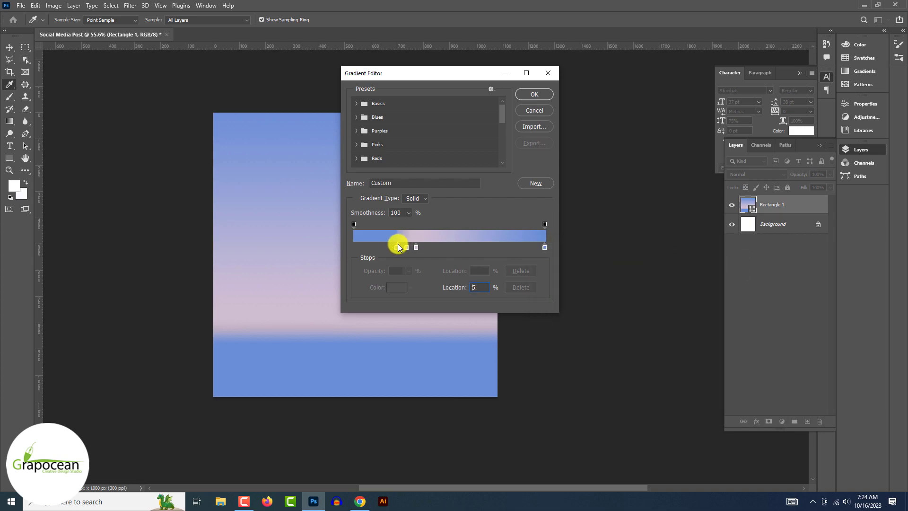
type("1")
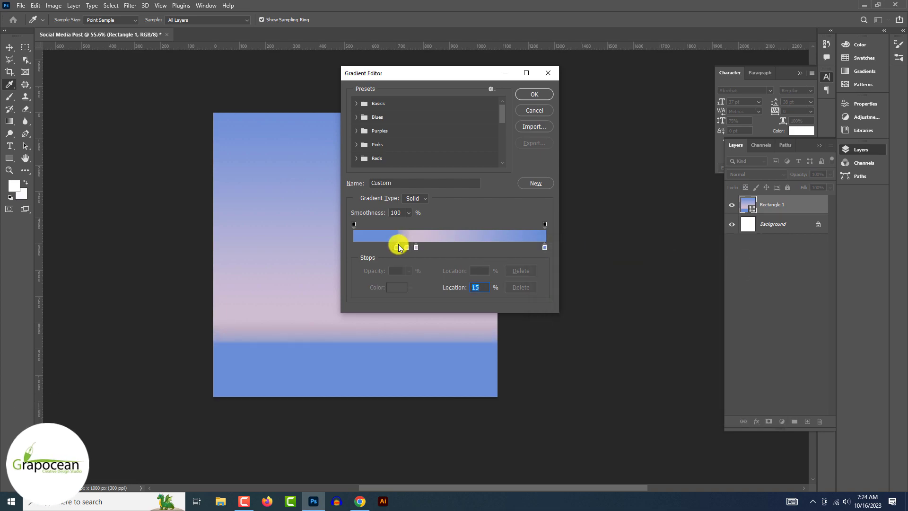
Make the 23% stop lavender a2a6ff, move pink to 44%, and apply the gradient.
double_click(397, 247)
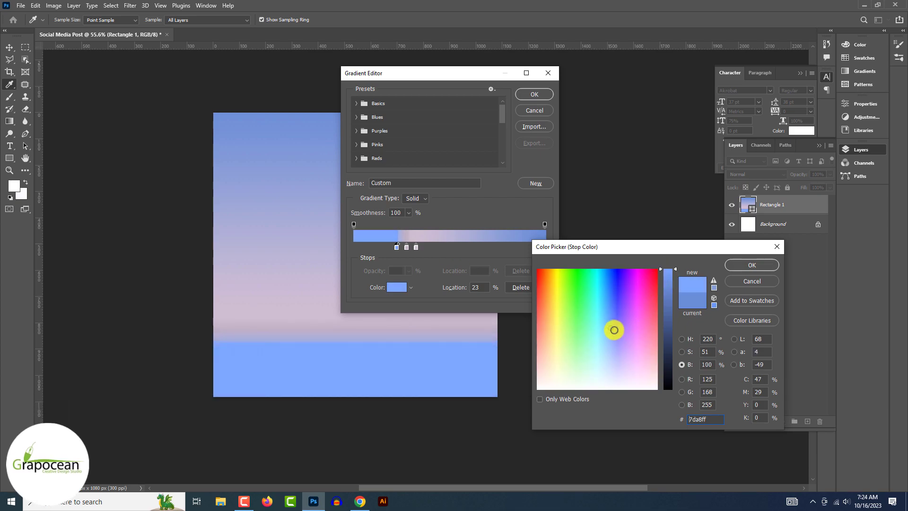
left_click(616, 345)
left_click(768, 266)
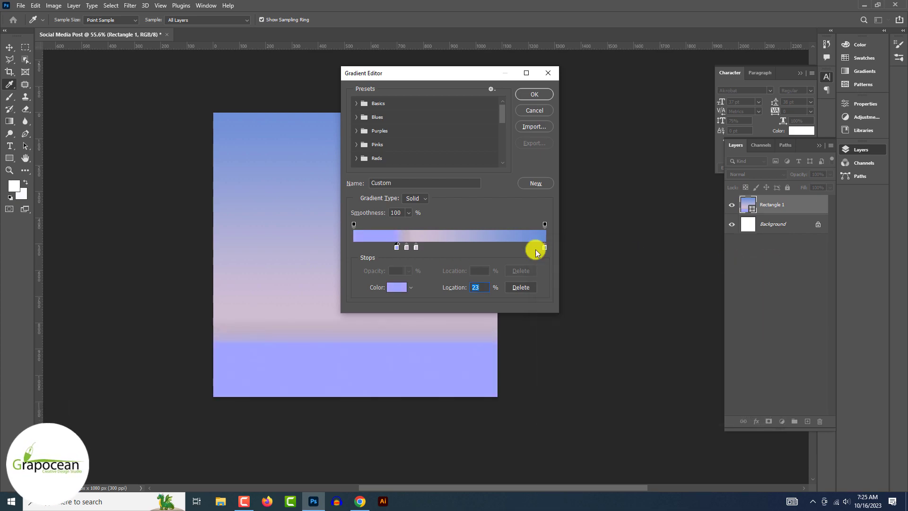
left_click(417, 247)
mouse_move(417, 247)
left_mouse_down()
mouse_move(438, 247)
mouse_move(417, 247)
left_mouse_up()
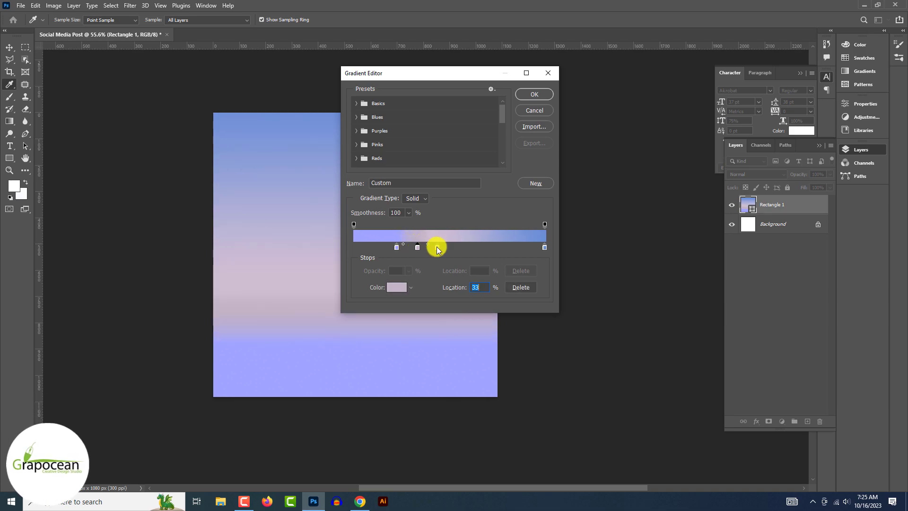
left_click(541, 96)
left_click(503, 123)
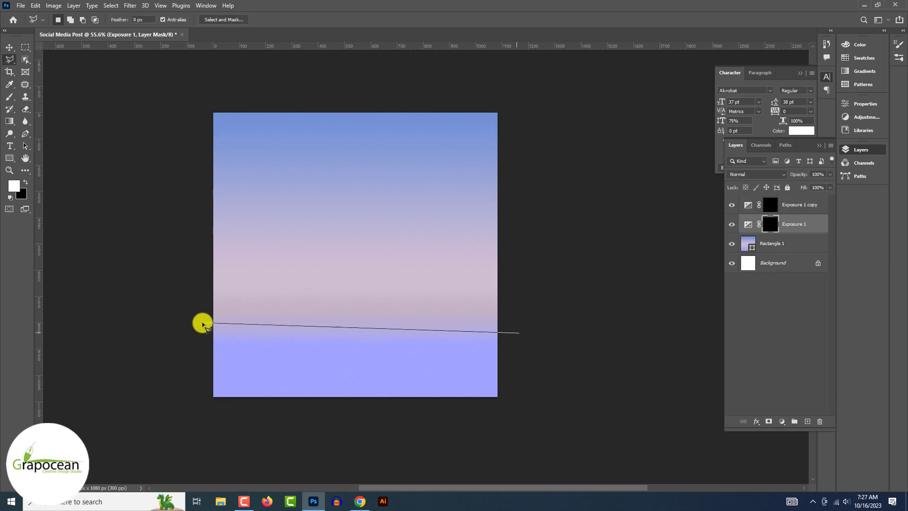
Select above the slanted floor edge and paint soft darkening at 11% opacity and flow.
key("Escape")
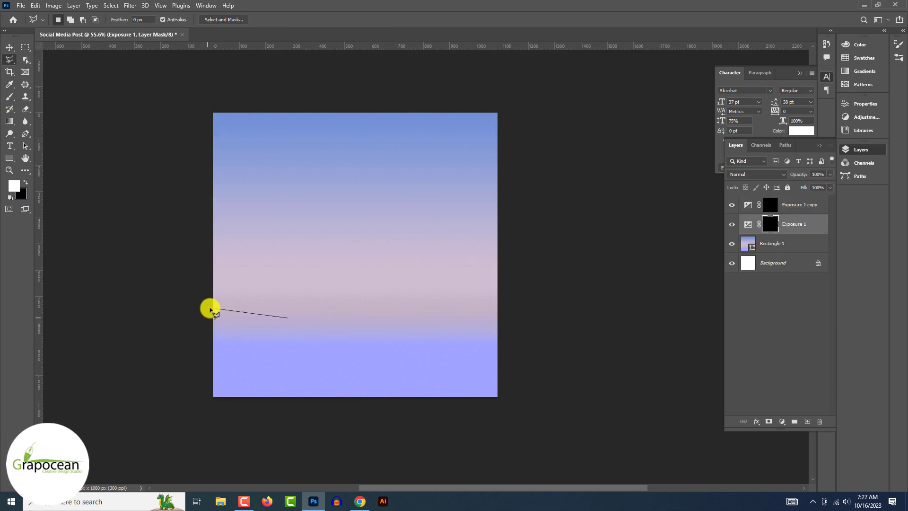
left_click(511, 328)
left_click(505, 89)
left_click(202, 95)
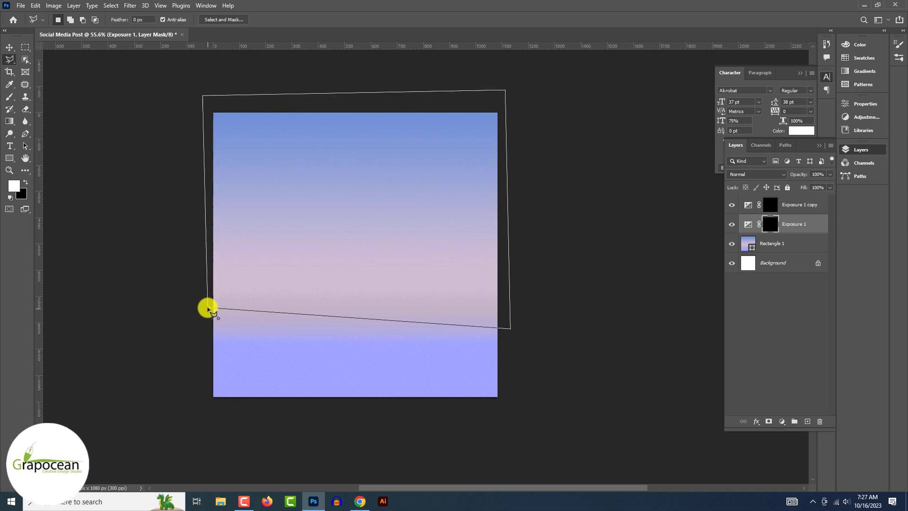
left_click(10, 96)
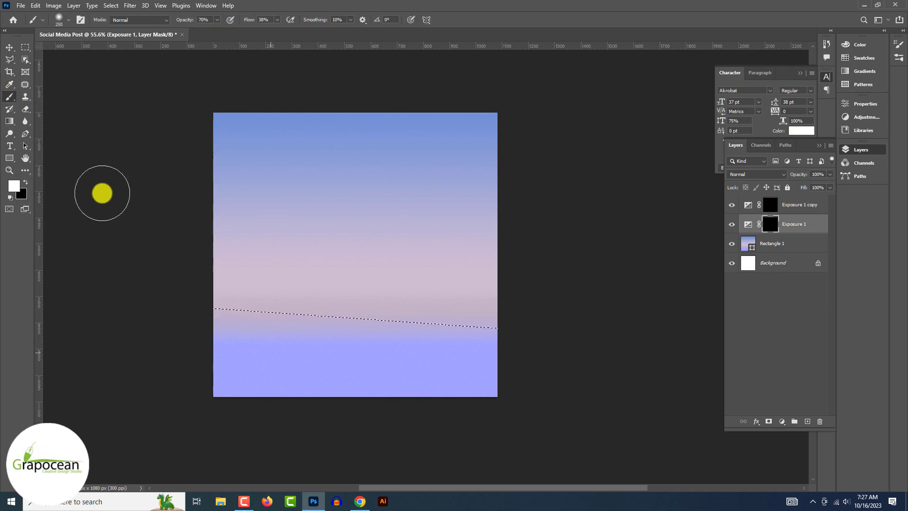
left_click_drag(219, 320, 297, 339)
key("ctrl+z")
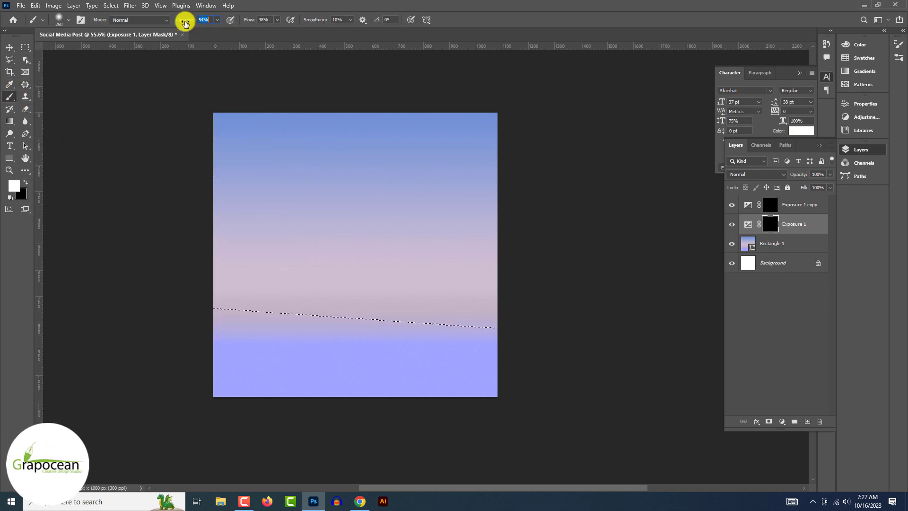
type("11")
left_click_drag(240, 20, 217, 19)
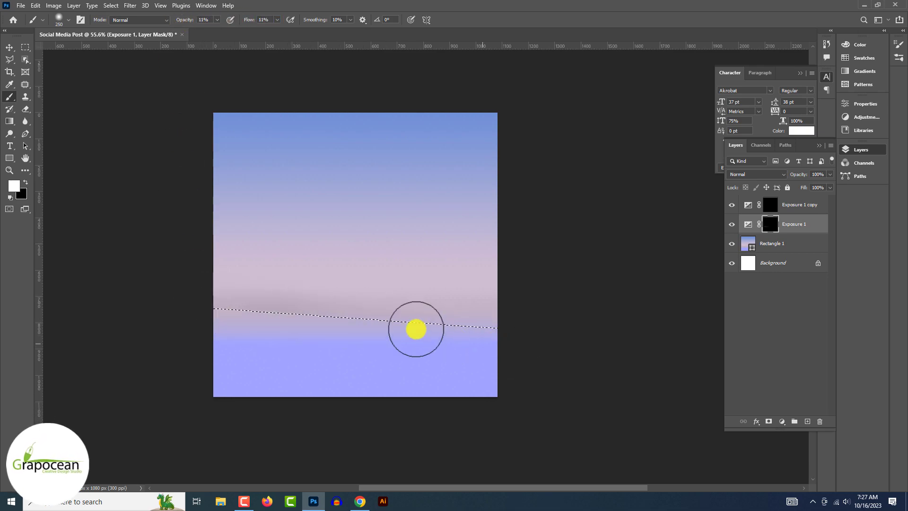
left_click_drag(475, 338, 254, 311)
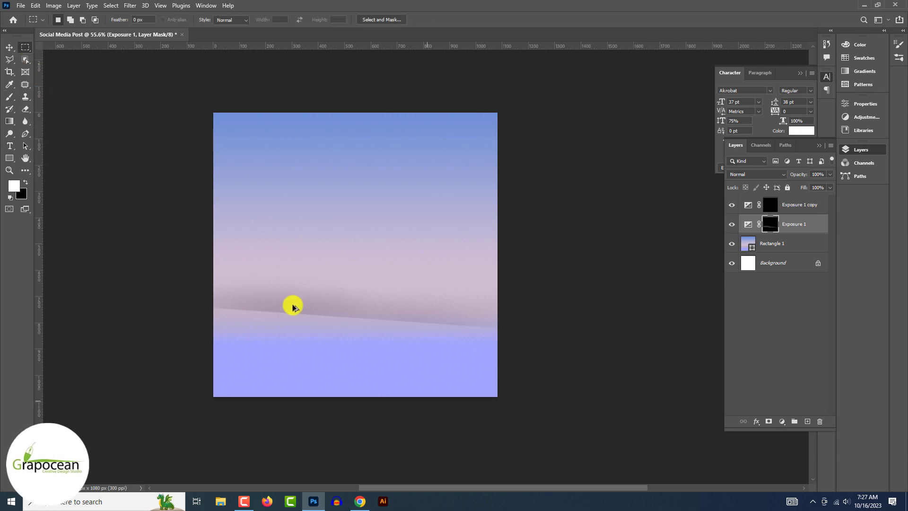
On the Exposure 1 copy mask, lasso the diagonal and paint soft shading at 17%.
left_click(9, 59)
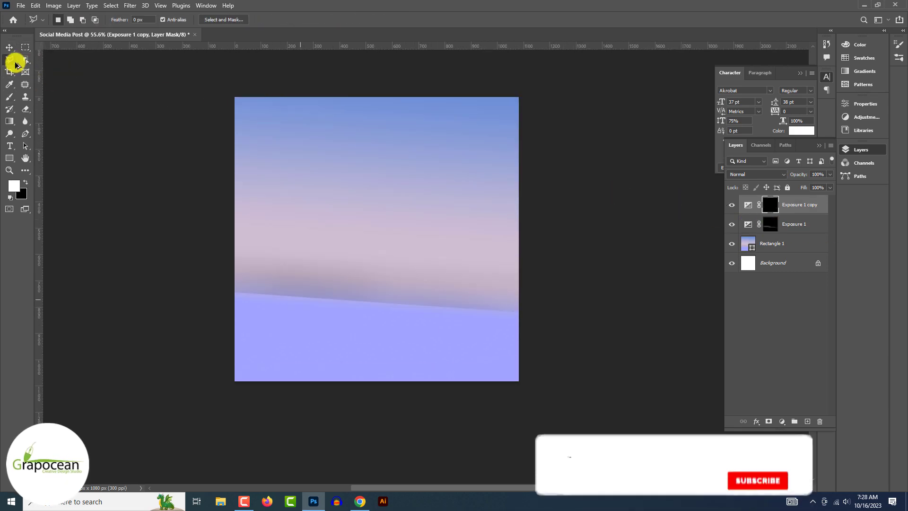
left_click(183, 274)
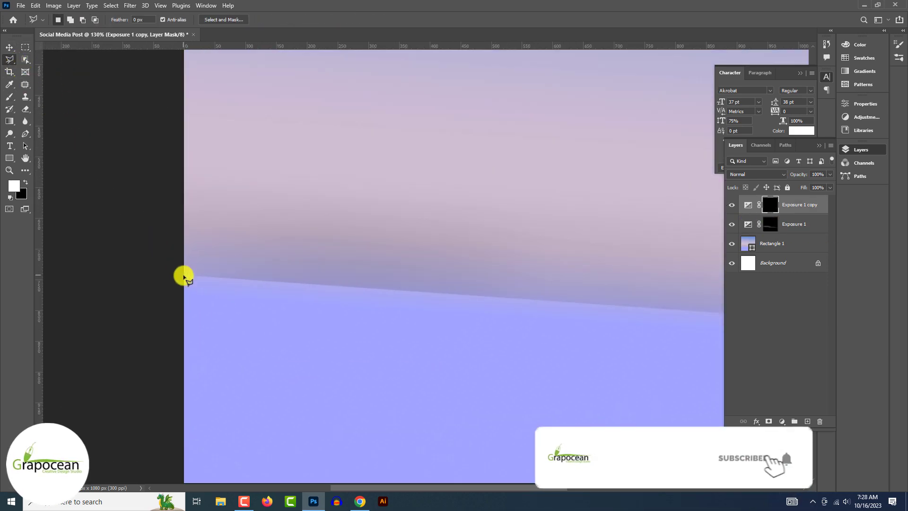
left_click_drag(405, 299, 101, 239)
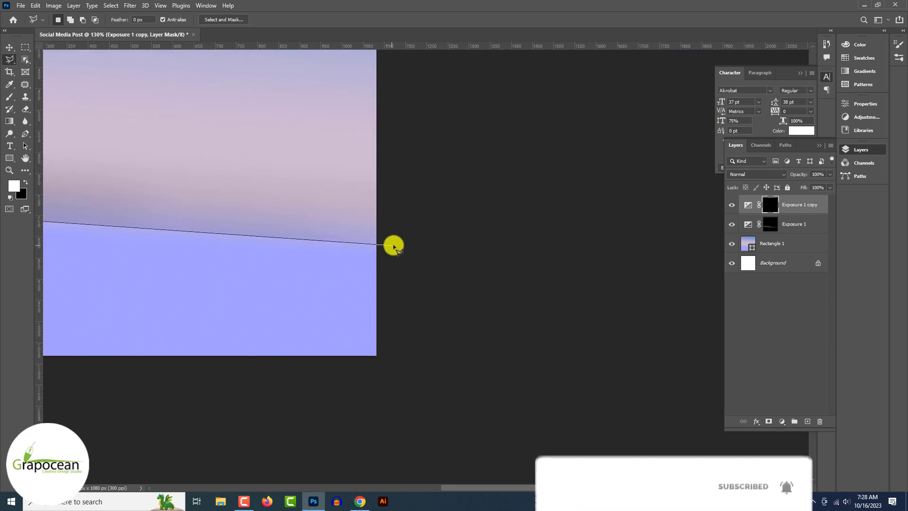
scroll(411, 342, "down", 2)
left_click(92, 233)
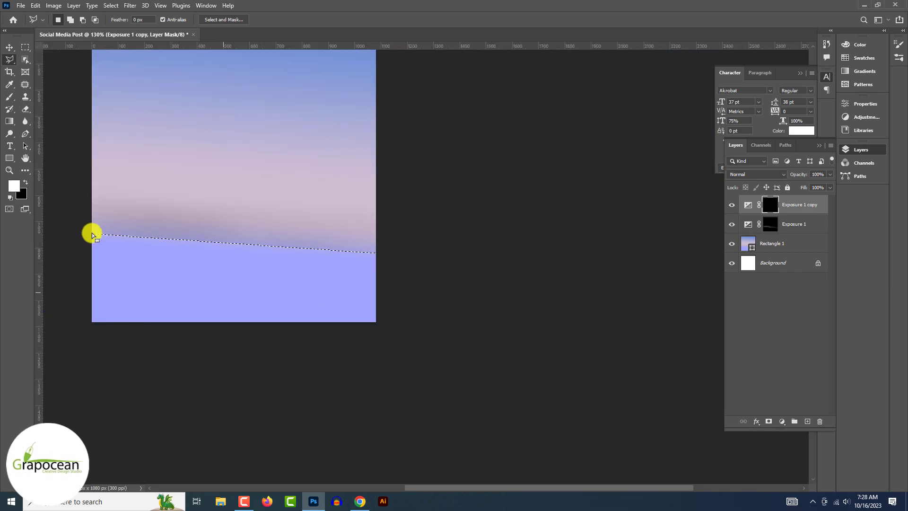
left_click(10, 96)
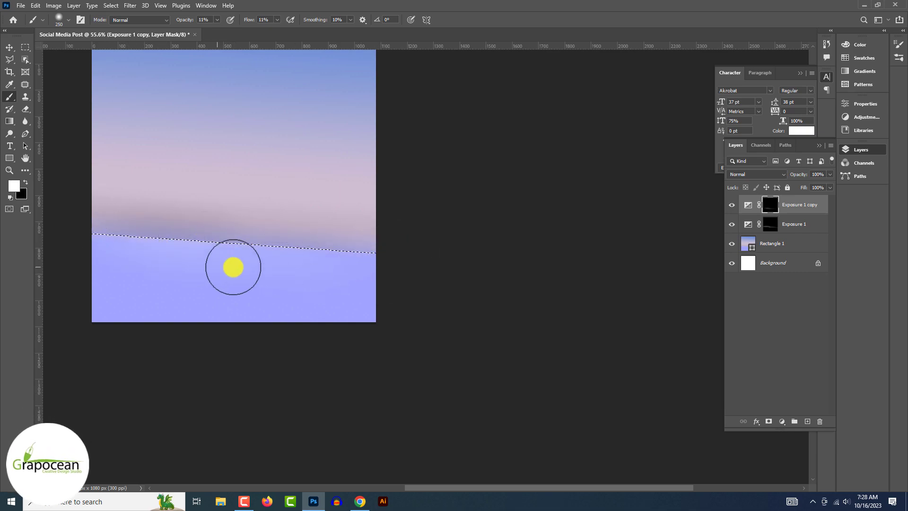
left_click_drag(185, 20, 188, 20)
left_click_drag(250, 20, 253, 20)
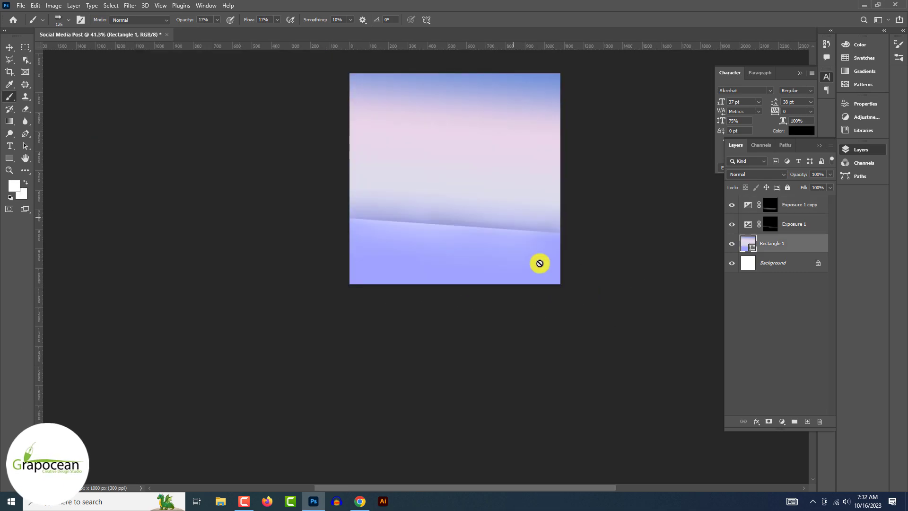
Open the blurred abstract background and the TV photo from Downloads.
left_click(21, 5)
left_click(30, 27)
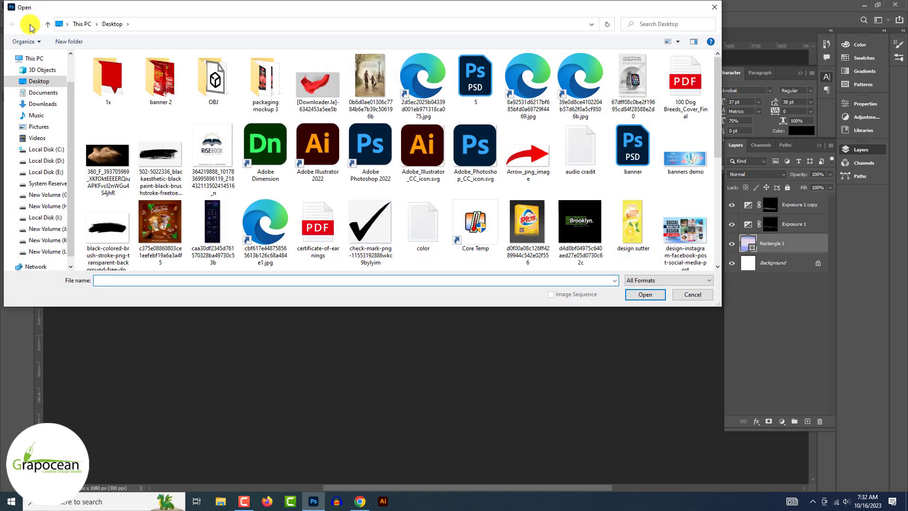
left_click(47, 103)
left_click(108, 102)
left_click(160, 100, "shift")
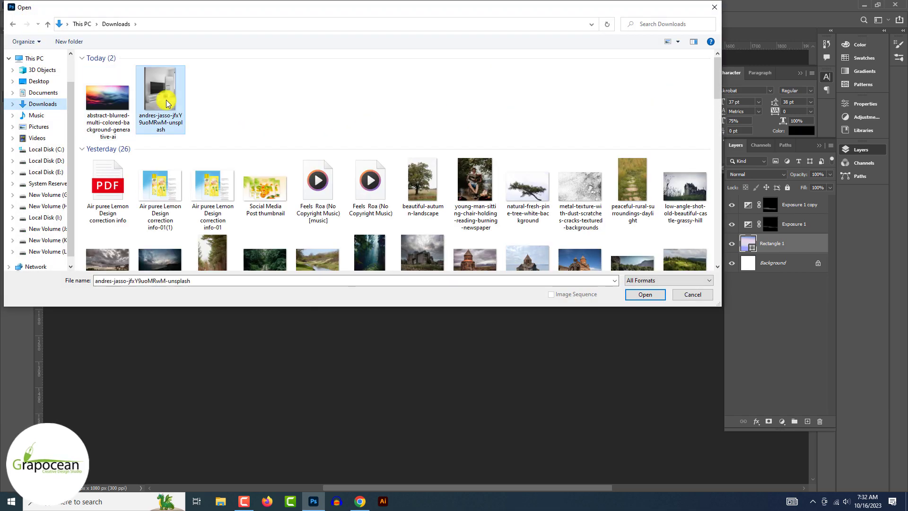
left_click(645, 294)
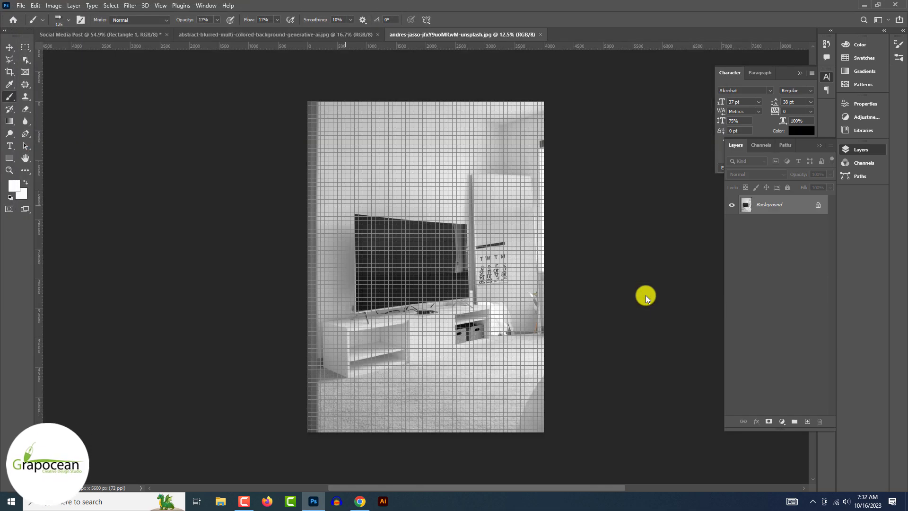
scroll(645, 294, "up", 5)
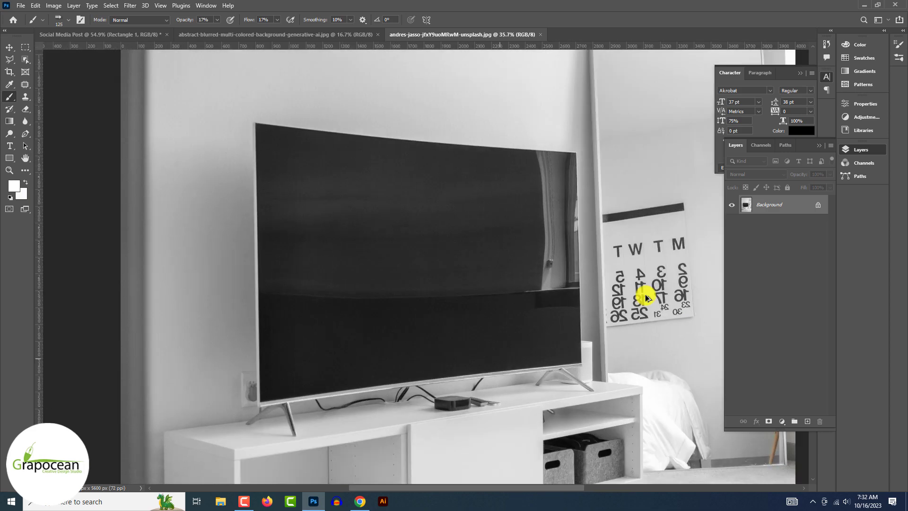
With the Pen tool, trace the TV stand's right leg, arch and left leg.
left_click(26, 133)
scroll(597, 416, "up", 3)
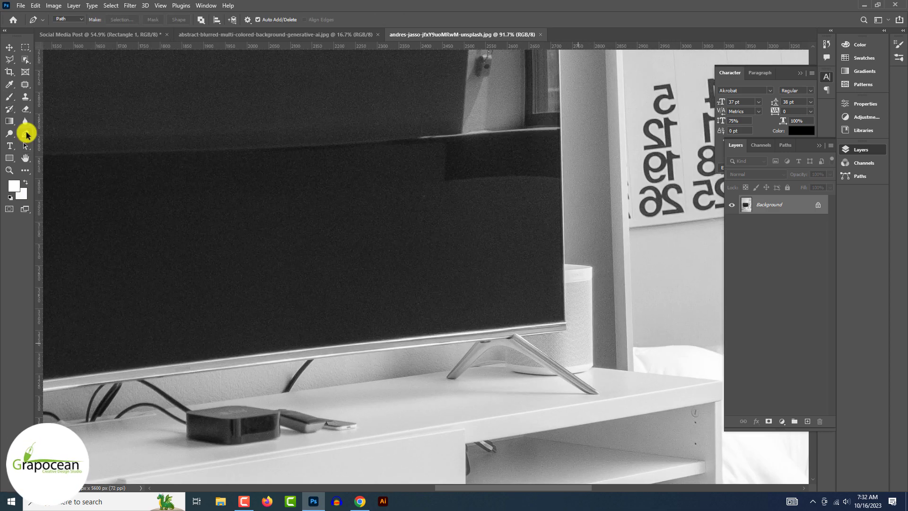
scroll(596, 416, "up", 3)
scroll(596, 416, "up", 5)
left_click(587, 425)
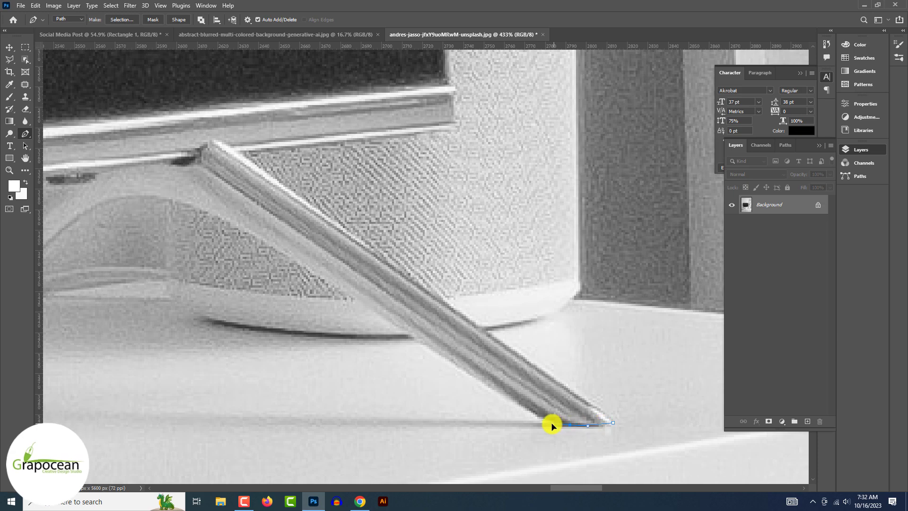
left_click(571, 424)
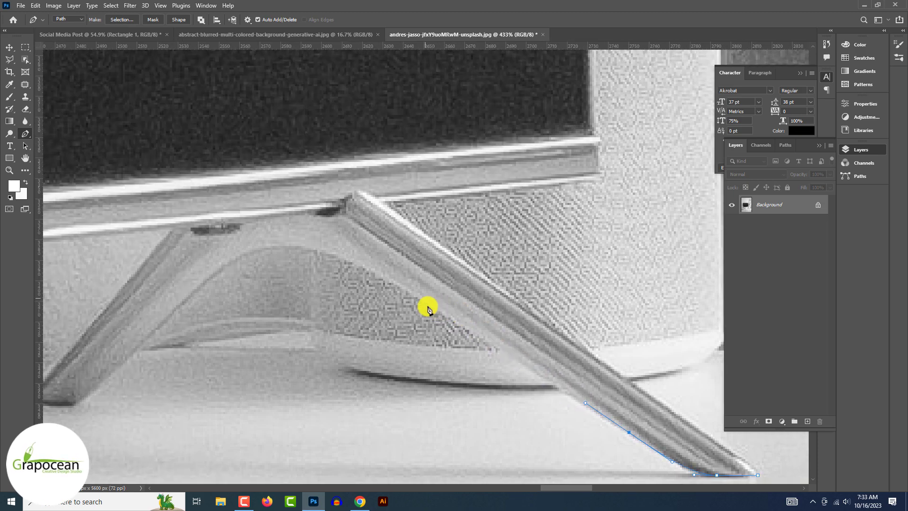
left_click(426, 308)
left_click(392, 283)
key("ctrl+z")
key("ctrl+z")
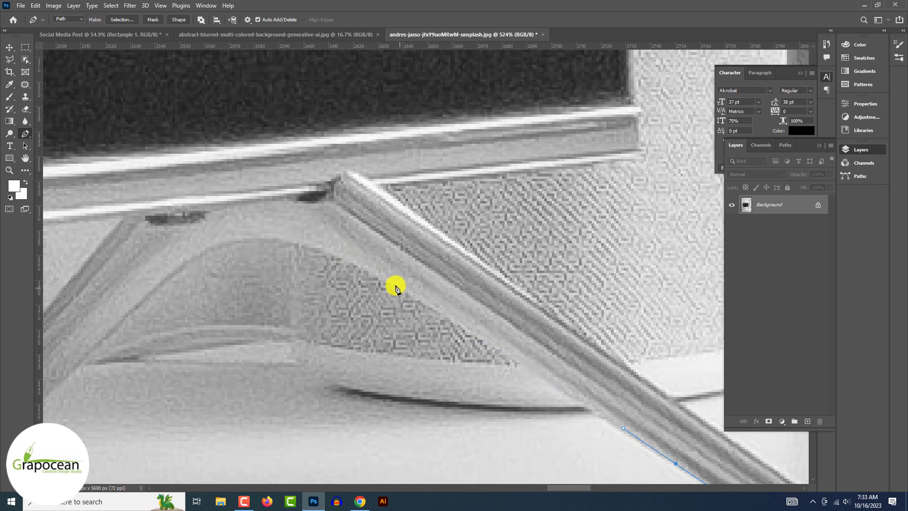
mouse_move(244, 238)
left_mouse_down()
mouse_move(191, 240)
mouse_move(353, 229)
left_mouse_up()
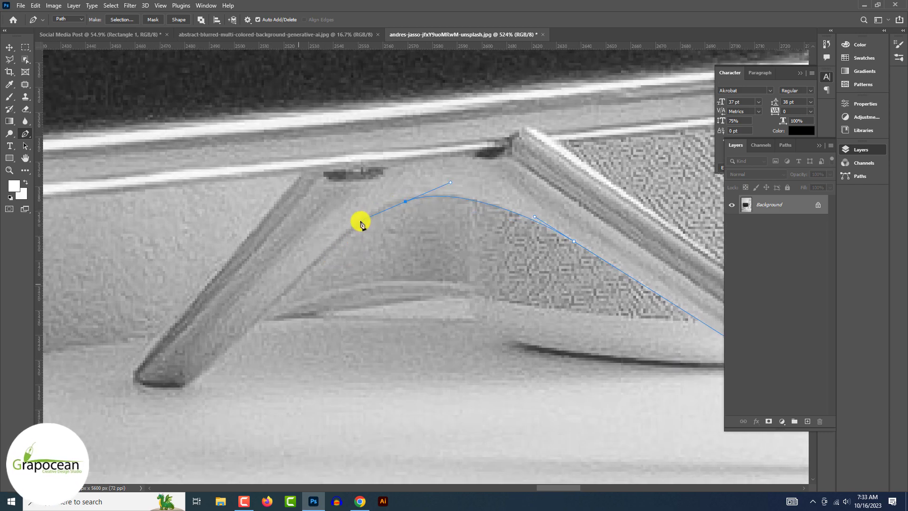
left_click(182, 387)
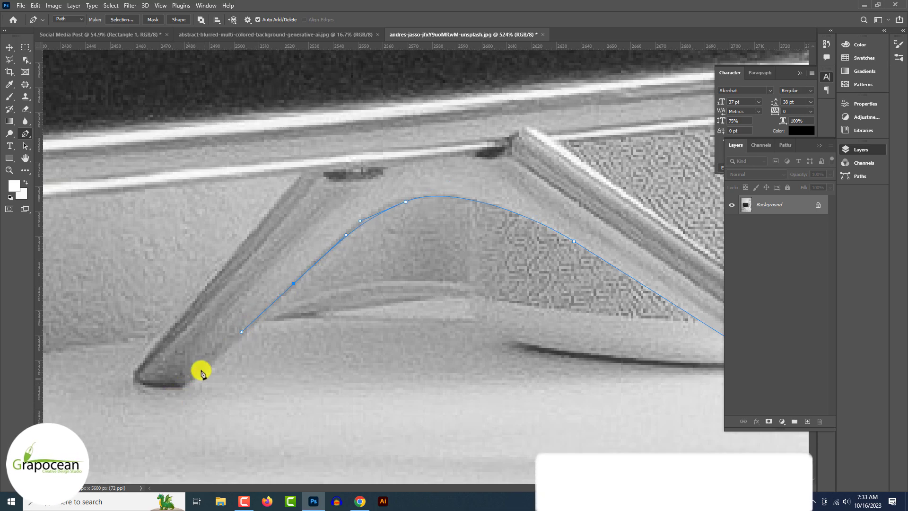
left_click(148, 388)
left_click(132, 376)
left_click_drag(135, 363, 152, 352)
scroll(314, 367, "down", 5)
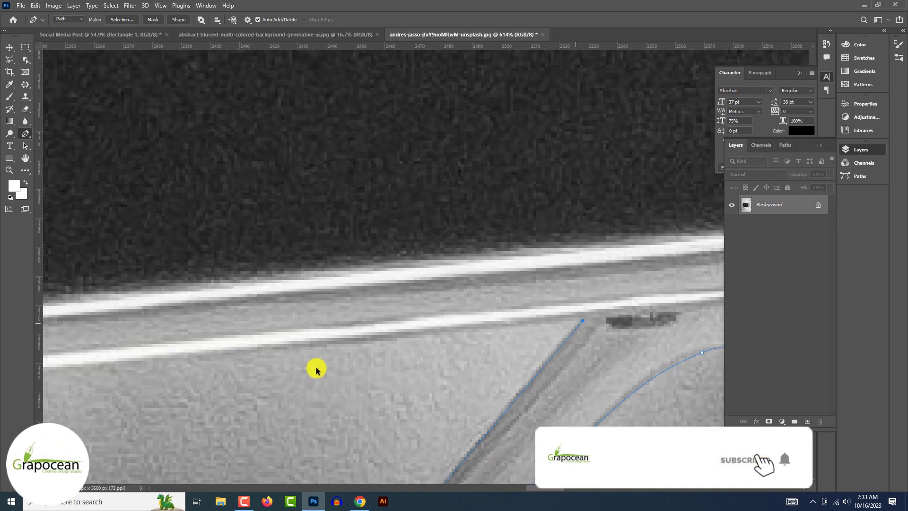
scroll(467, 257, "down", 5)
scroll(132, 290, "up", 3)
scroll(521, 243, "down", 3)
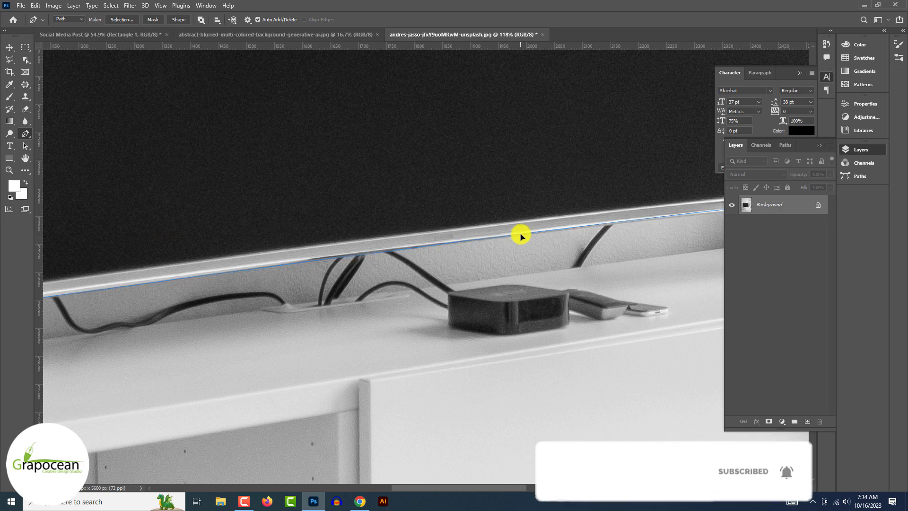
scroll(282, 395, "up", 4)
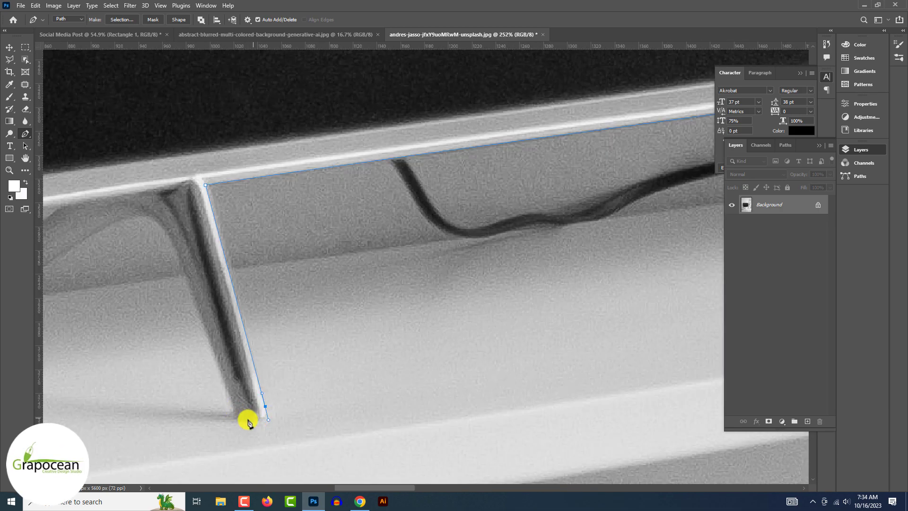
scroll(85, 229, "left", 5)
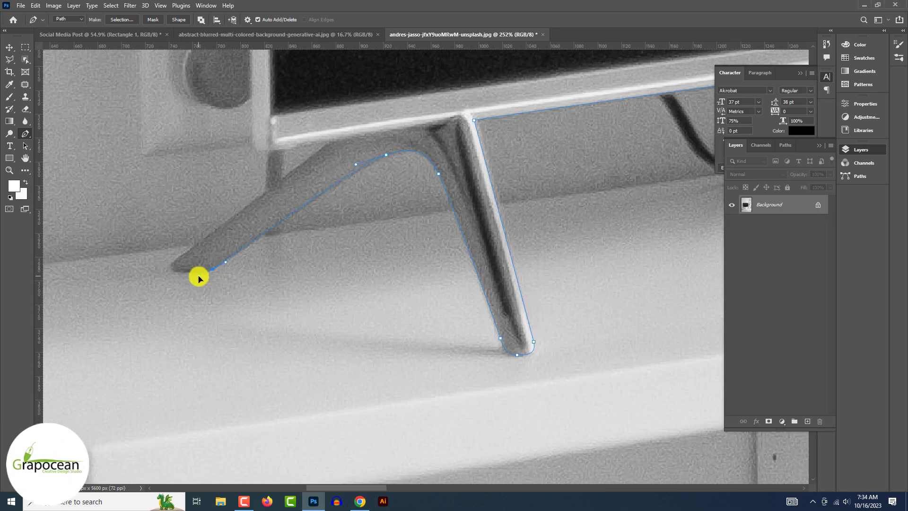
scroll(208, 274, "up", 3)
left_click(217, 276)
Trace the TV's top corners and right edge, then load the closed path as a selection.
scroll(324, 172, "down", 3)
scroll(369, 134, "up", 2)
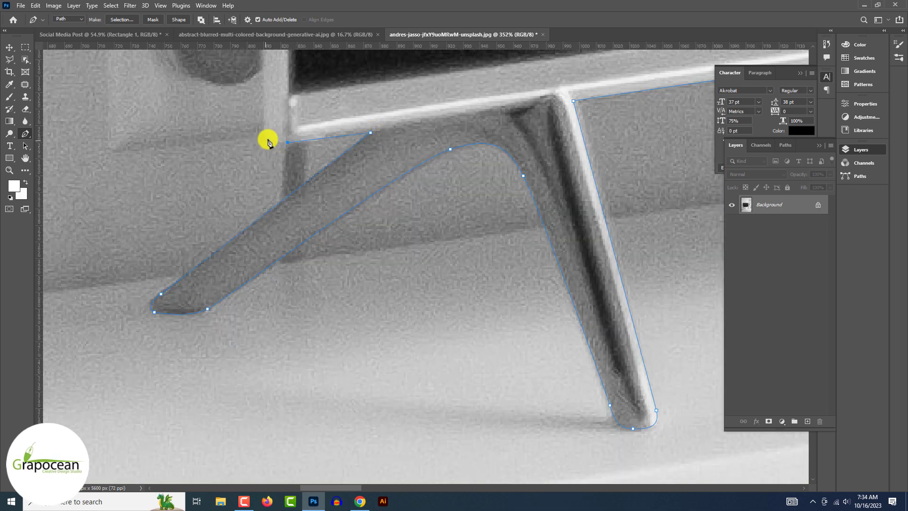
scroll(281, 119, "down", 3)
scroll(304, 225, "up", 3)
scroll(304, 225, "down", 1)
scroll(125, 203, "up", 2)
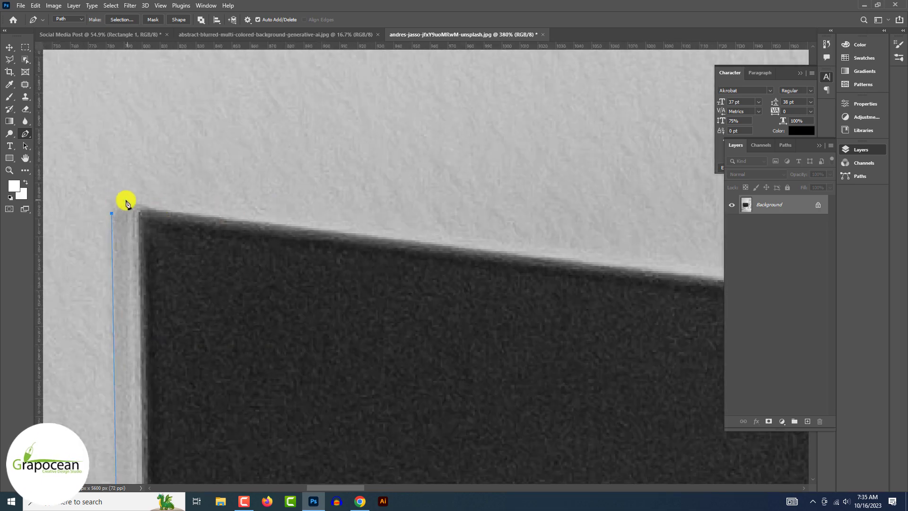
left_click_drag(122, 204, 135, 208)
scroll(237, 284, "down", 3)
left_click(309, 192)
scroll(309, 193, "down", 3)
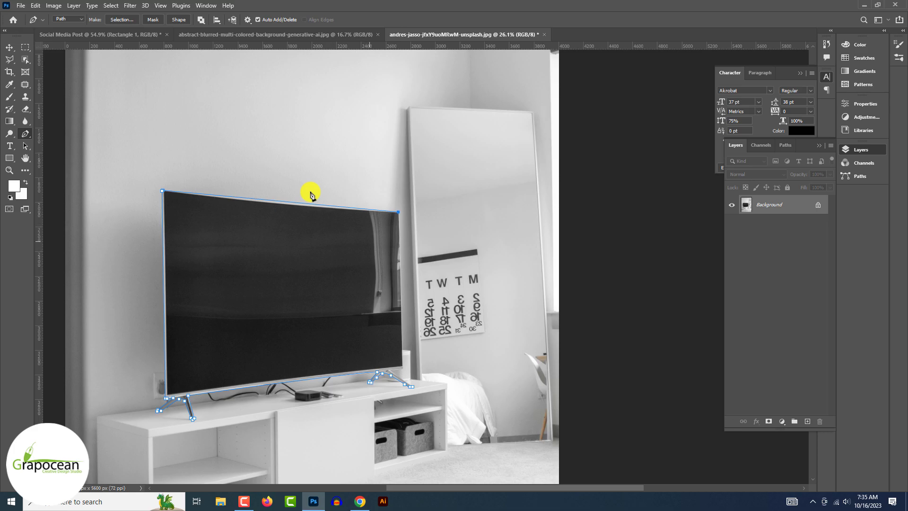
scroll(307, 206, "up", 3)
scroll(557, 233, "up", 1)
scroll(241, 207, "down", 3)
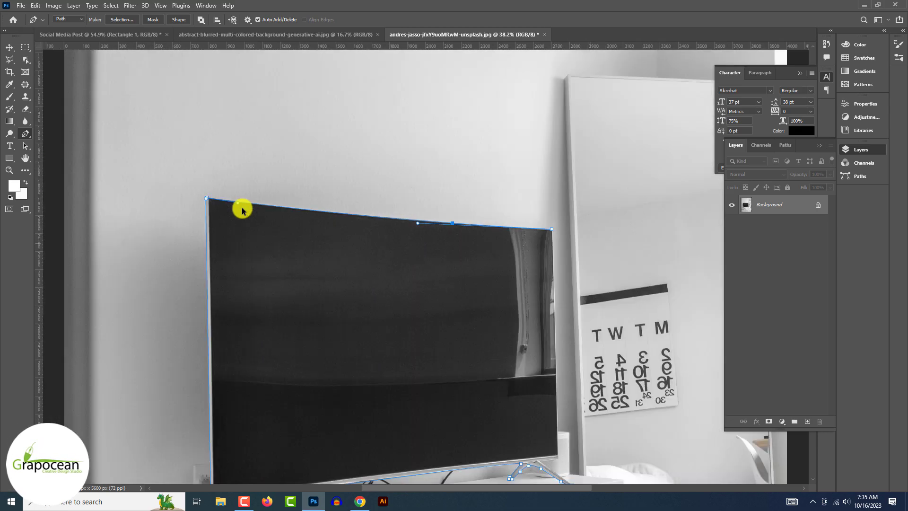
scroll(535, 229, "up", 5)
scroll(534, 229, "down", 2)
scroll(494, 400, "up", 2)
left_click(519, 407)
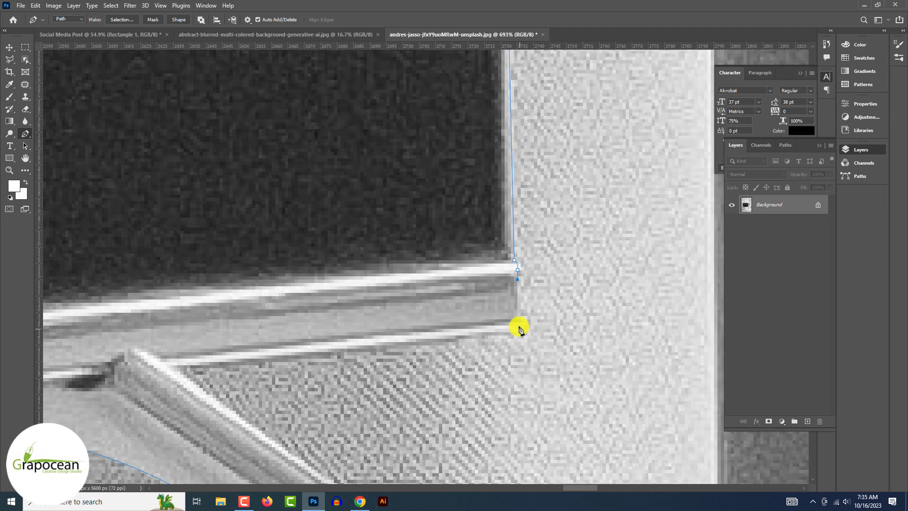
scroll(519, 324, "up", 1)
left_click(418, 341)
scroll(473, 387, "down", 1)
left_click(517, 427)
scroll(519, 434, "down", 10)
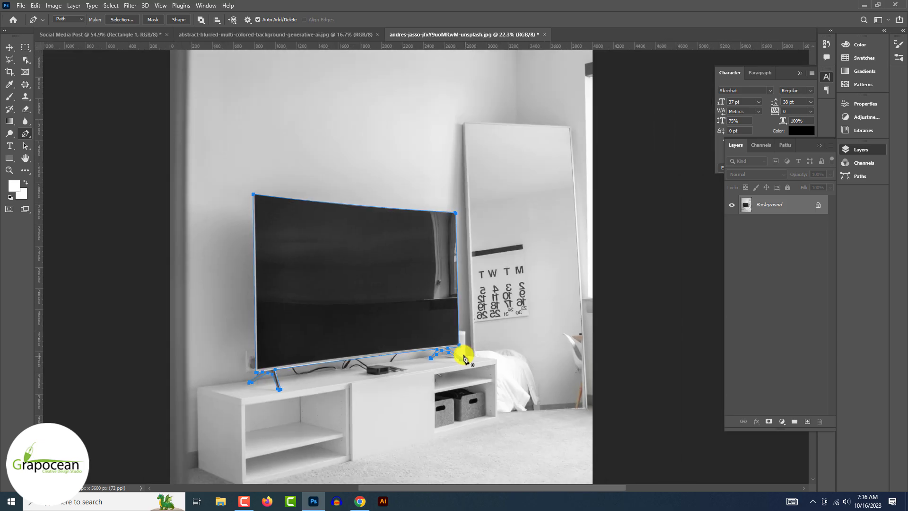
key("ctrl+Return")
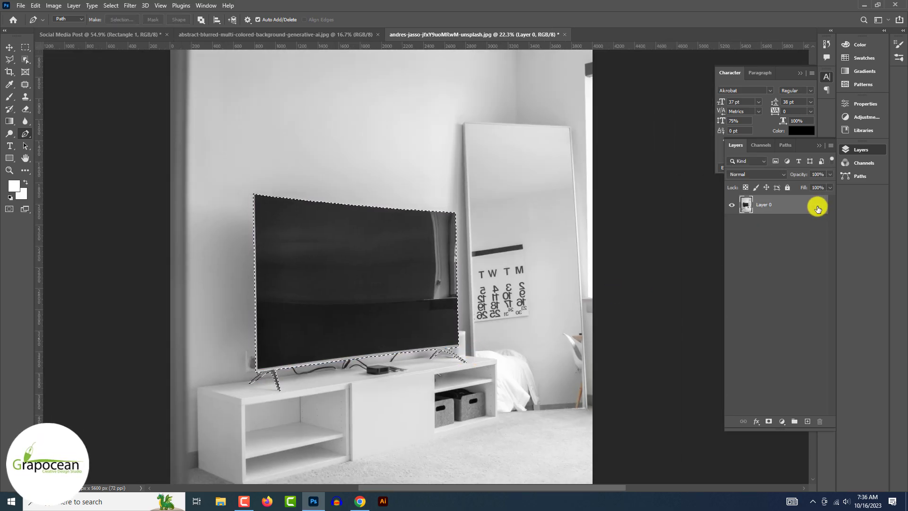
Mask the TV, paste it into Social Media Post, and convert it to a Smart Object.
left_click(767, 420)
left_click(114, 37)
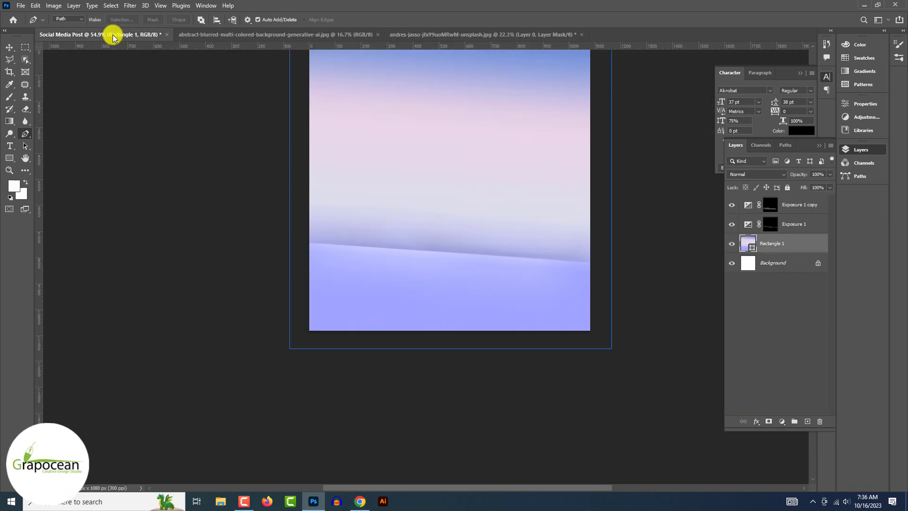
key("ctrl+v")
right_click(806, 240)
left_click(746, 220)
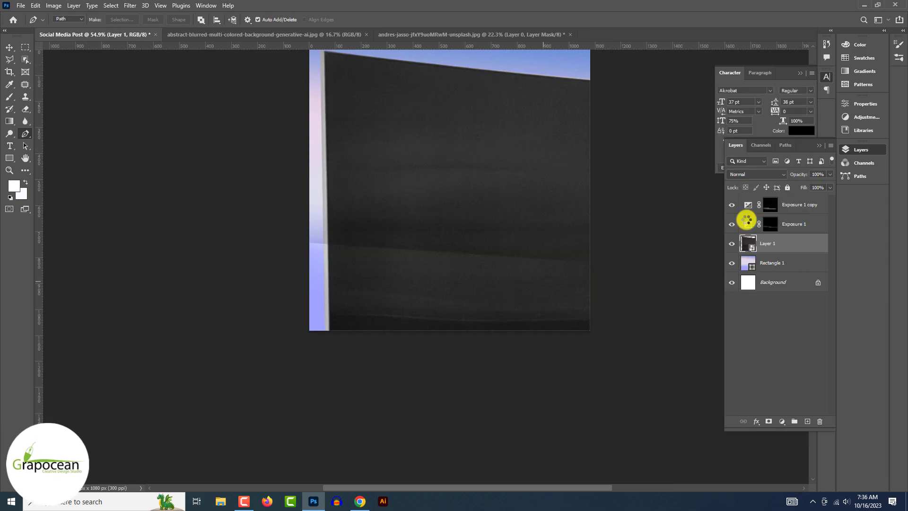
Scale the TV to about 32% and position it on the lavender floor.
key("ctrl+t")
scroll(659, 202, "down", 5)
mouse_move(525, 170)
left_mouse_down()
mouse_move(460, 220)
mouse_move(350, 211)
left_mouse_up()
scroll(461, 219, "up", 3)
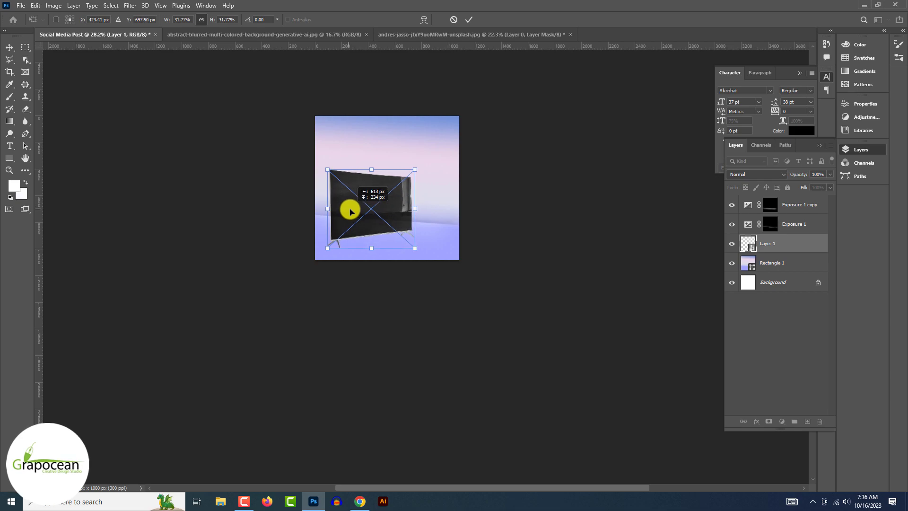
scroll(392, 213, "up", 1)
left_click_drag(377, 214, 382, 220)
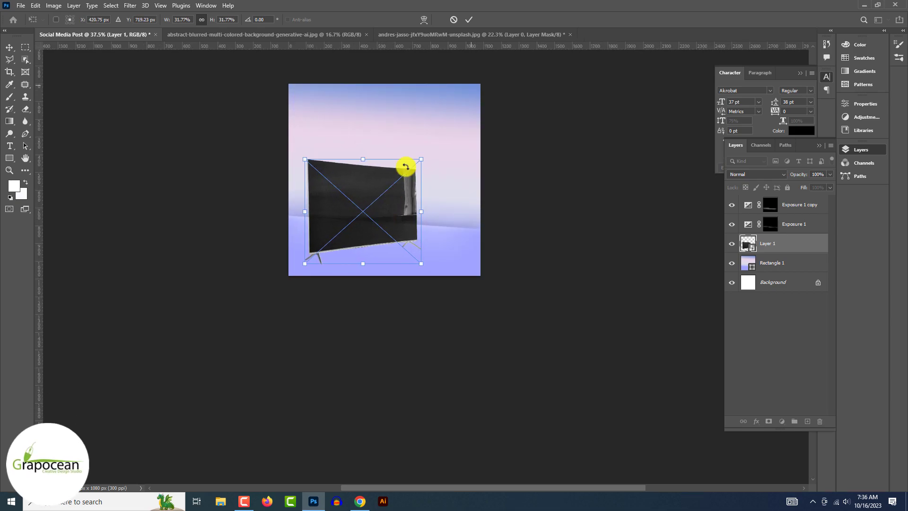
key("ctrl+plus")
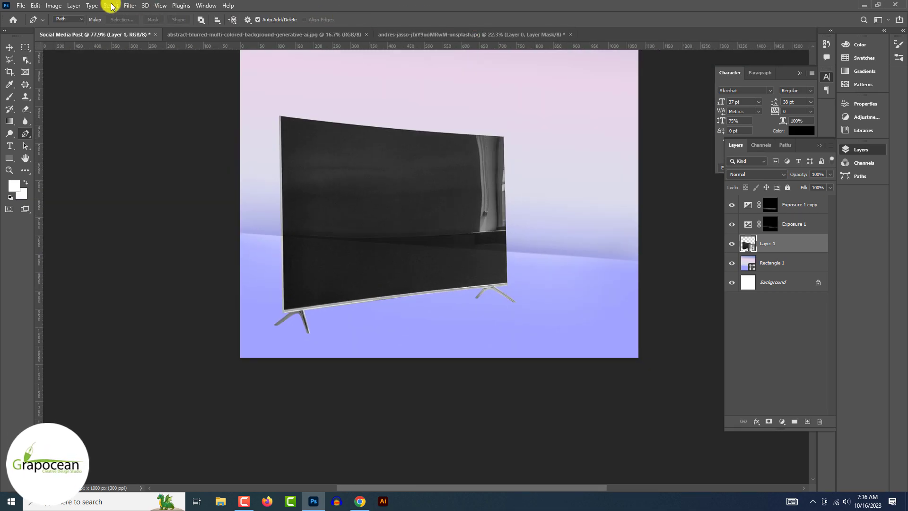
Paste the abstract wave image into Vanishing Point and scale it to fill the TV screen plane.
left_click(111, 6)
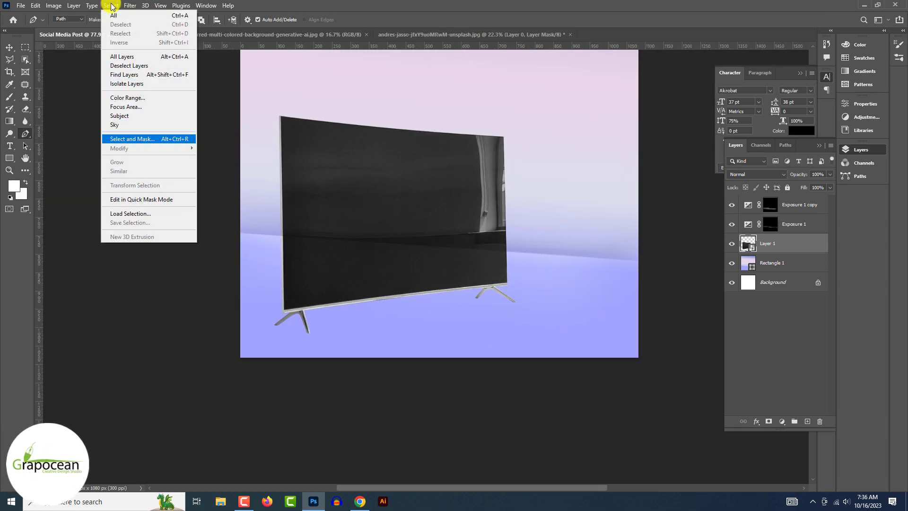
mouse_move(130, 6)
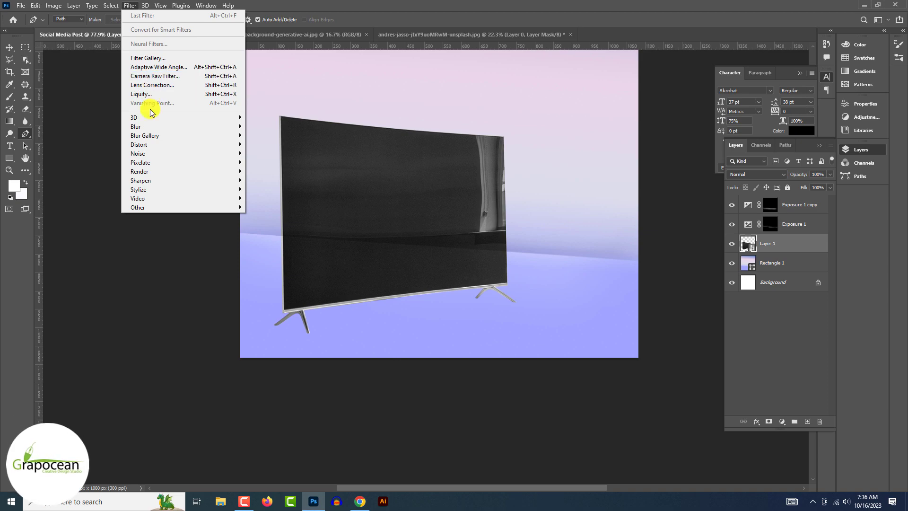
left_click(149, 323)
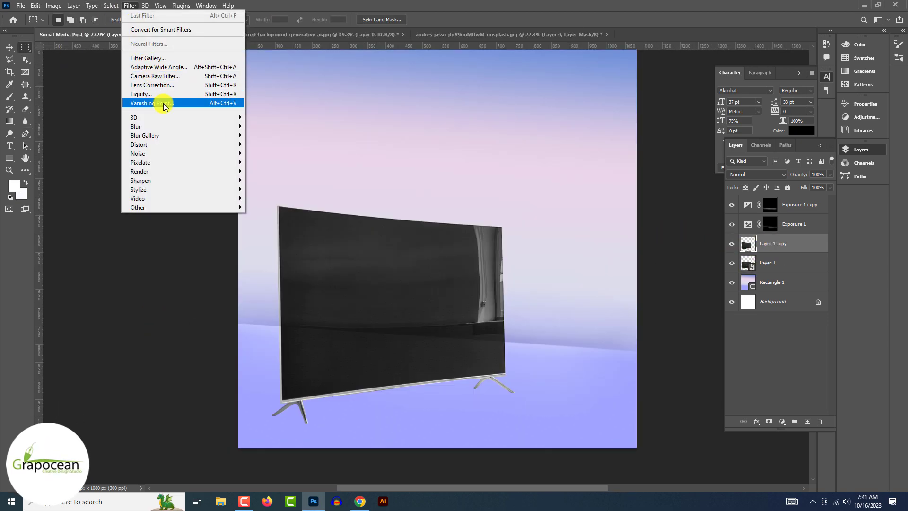
left_click(163, 103)
key("ctrl+v")
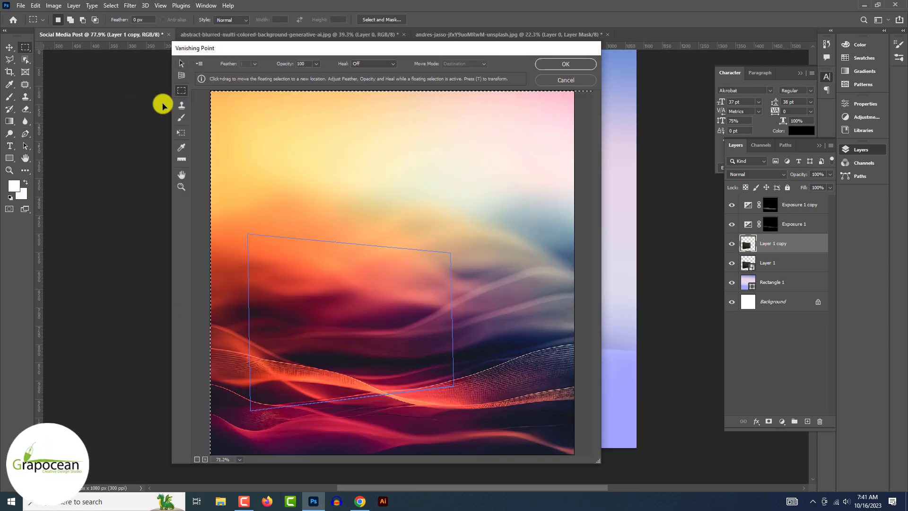
mouse_move(227, 123)
left_mouse_down()
mouse_move(273, 282)
mouse_move(334, 298)
mouse_move(281, 322)
mouse_move(431, 334)
left_mouse_up()
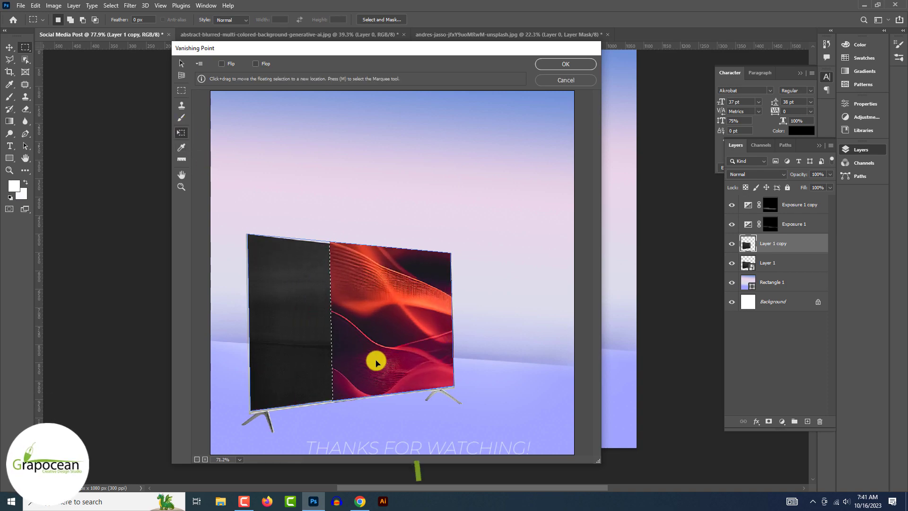
mouse_move(376, 363)
left_mouse_down()
mouse_move(341, 328)
mouse_move(335, 284)
left_mouse_up()
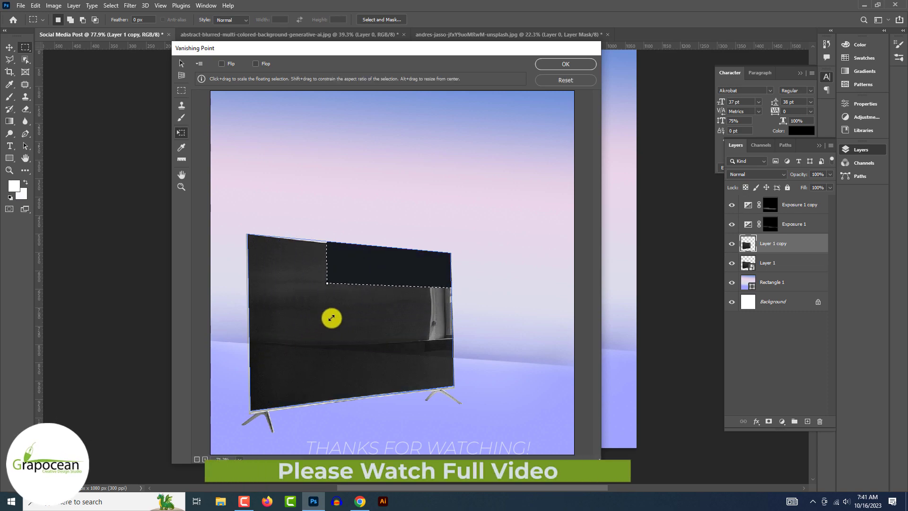
mouse_move(386, 267)
left_mouse_down()
mouse_move(300, 371)
mouse_move(354, 331)
mouse_move(304, 372)
mouse_move(339, 340)
mouse_move(304, 388)
left_mouse_up()
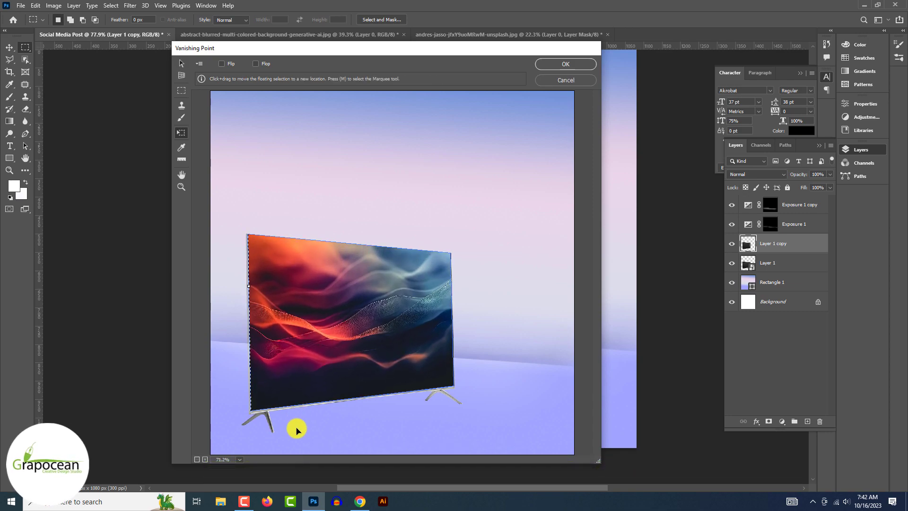
left_click_drag(293, 384, 283, 326)
mouse_move(339, 294)
left_mouse_down()
mouse_move(307, 381)
mouse_move(324, 349)
left_mouse_up()
left_click_drag(274, 388, 254, 409)
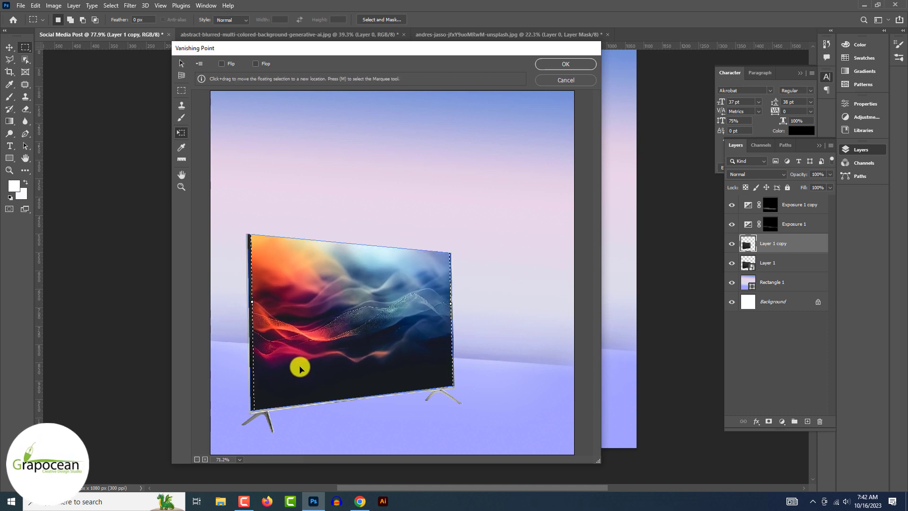
left_click_drag(300, 368, 296, 369)
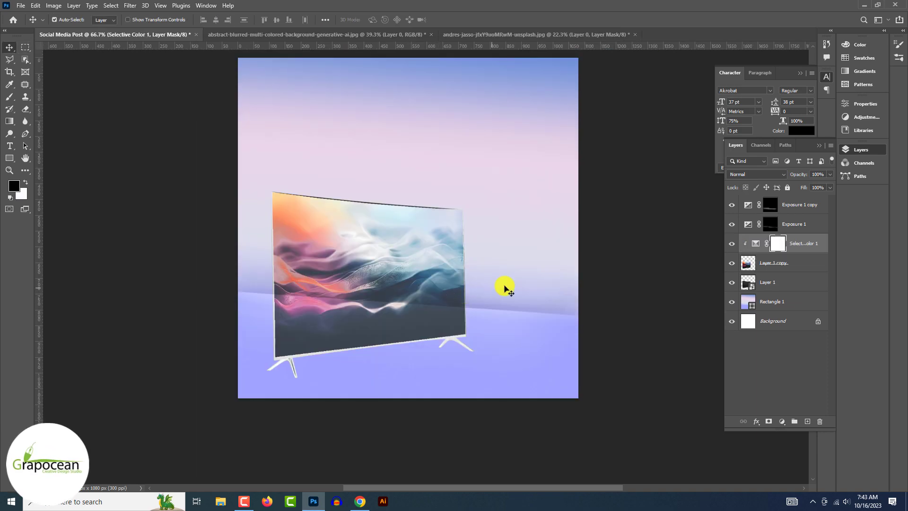
Reduce cyan and magenta in the Selective Color Neutrals to warm the screen image.
double_click(755, 243)
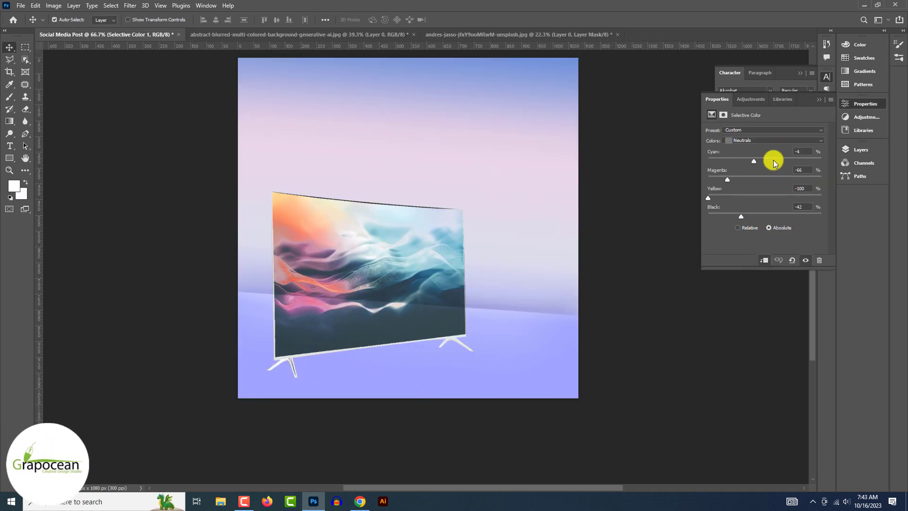
mouse_move(773, 159)
left_mouse_down()
mouse_move(789, 158)
mouse_move(745, 161)
mouse_move(801, 179)
mouse_move(767, 191)
mouse_move(767, 216)
left_mouse_up()
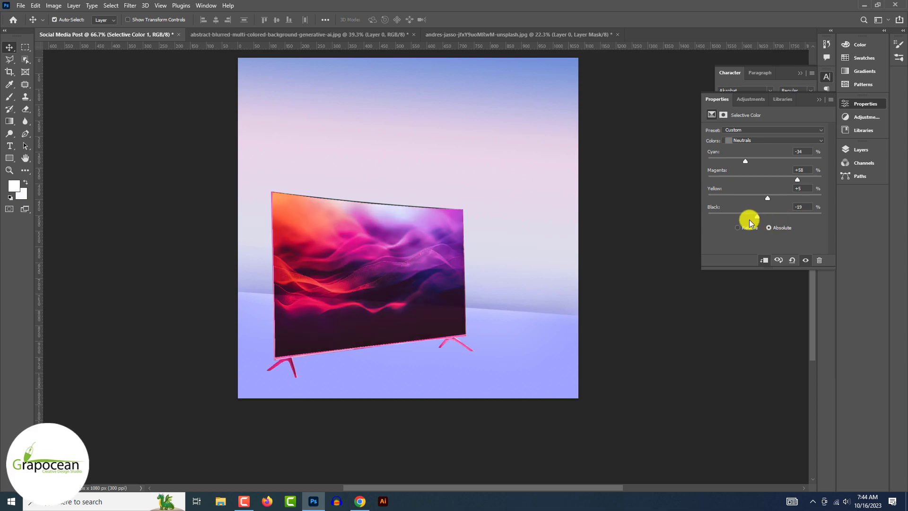
mouse_move(745, 160)
left_mouse_down()
mouse_move(811, 162)
mouse_move(734, 166)
left_mouse_up()
mouse_move(797, 180)
left_mouse_down()
mouse_move(689, 182)
mouse_move(757, 179)
mouse_move(709, 199)
left_mouse_up()
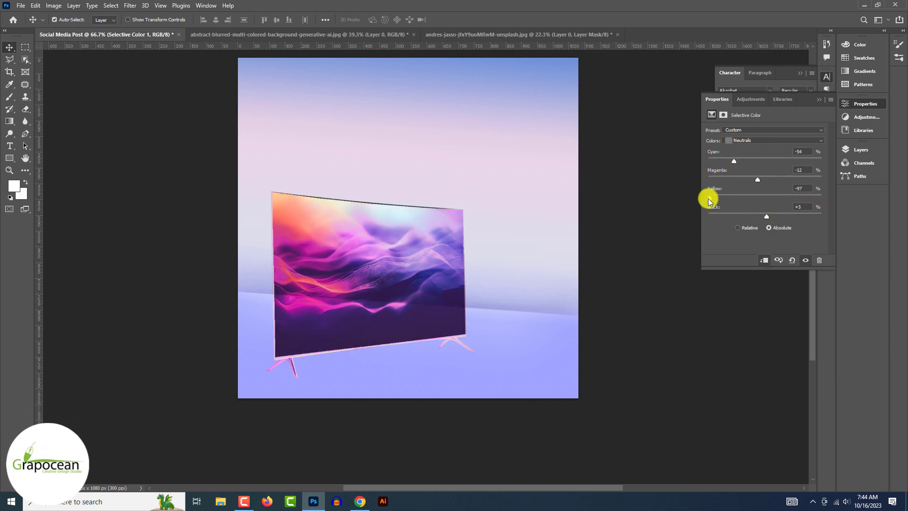
left_click(861, 150)
left_click(641, 333)
Launch Adobe Illustrator from the taskbar.
scroll(641, 333, "down", 3)
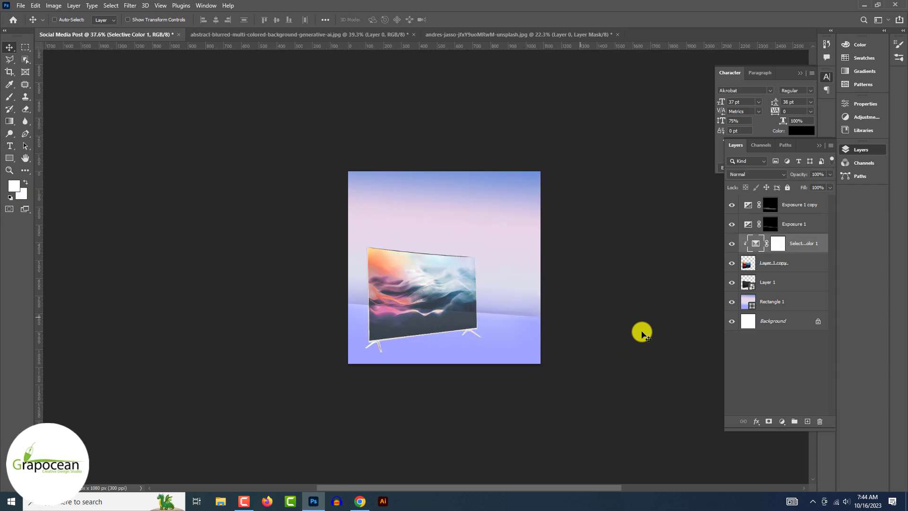
scroll(433, 343, "up", 2)
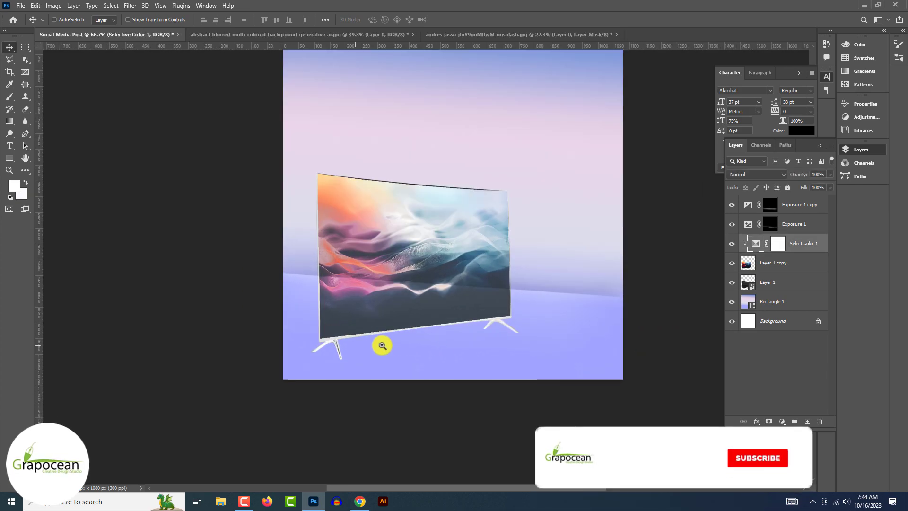
scroll(356, 346, "up", 1)
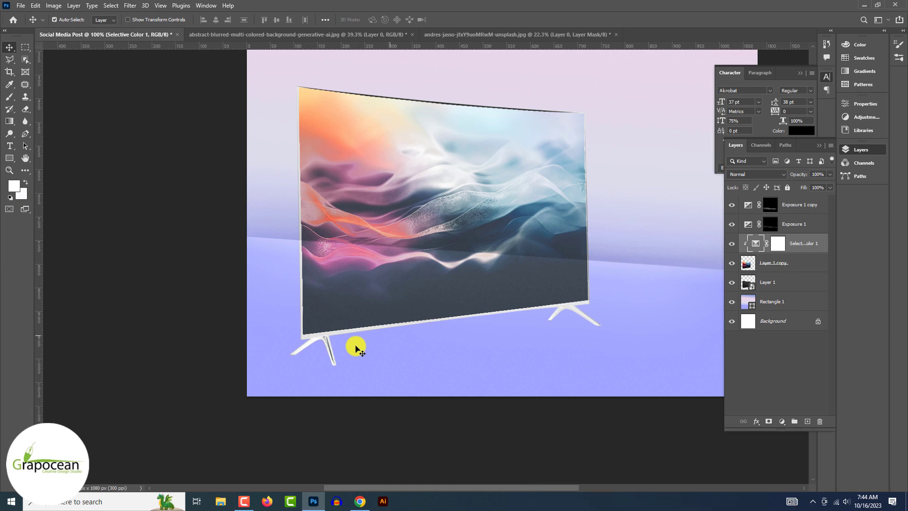
left_click(383, 501)
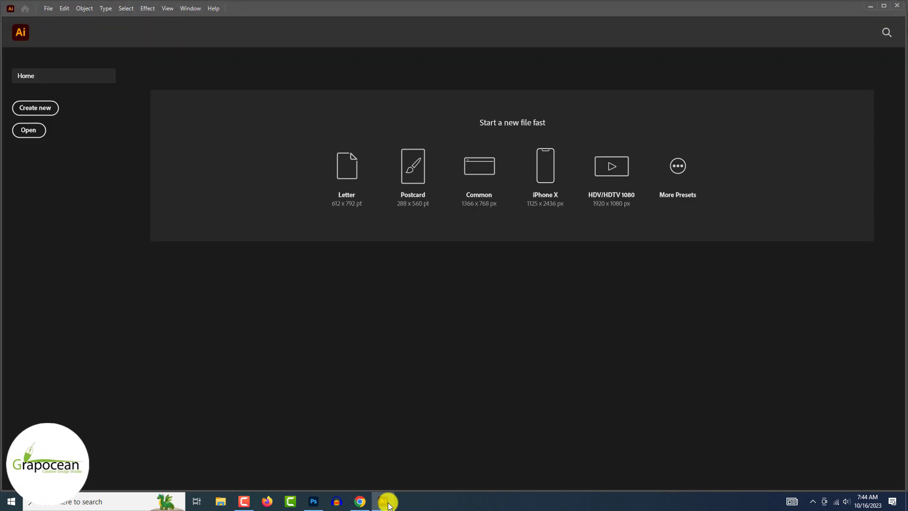
Create a new 1366×768 px Common-preset document and draw a 617×111 px rectangle.
left_click(47, 113)
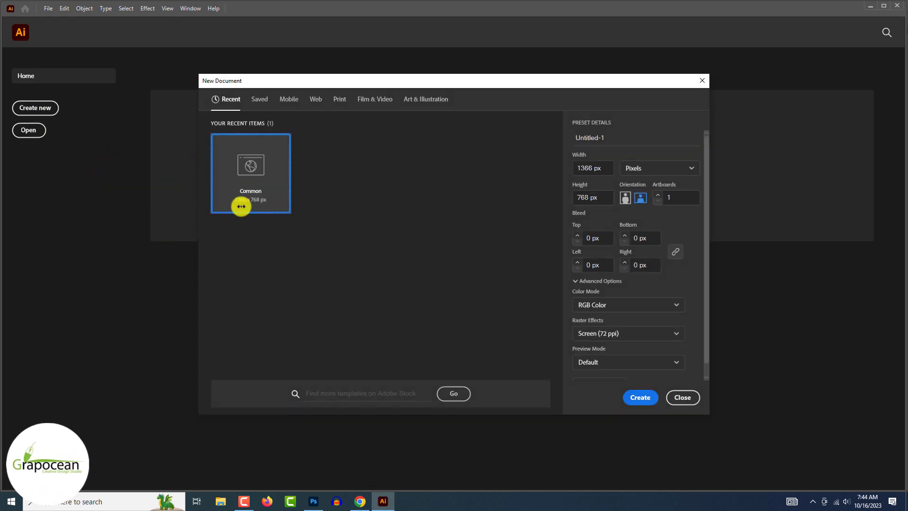
left_click(642, 400)
left_click_drag(27, 99, 36, 101)
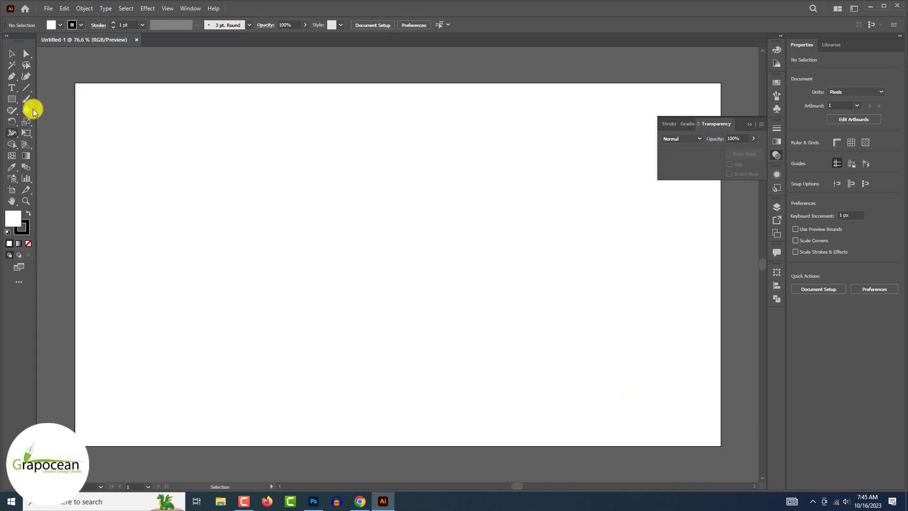
left_click(35, 100)
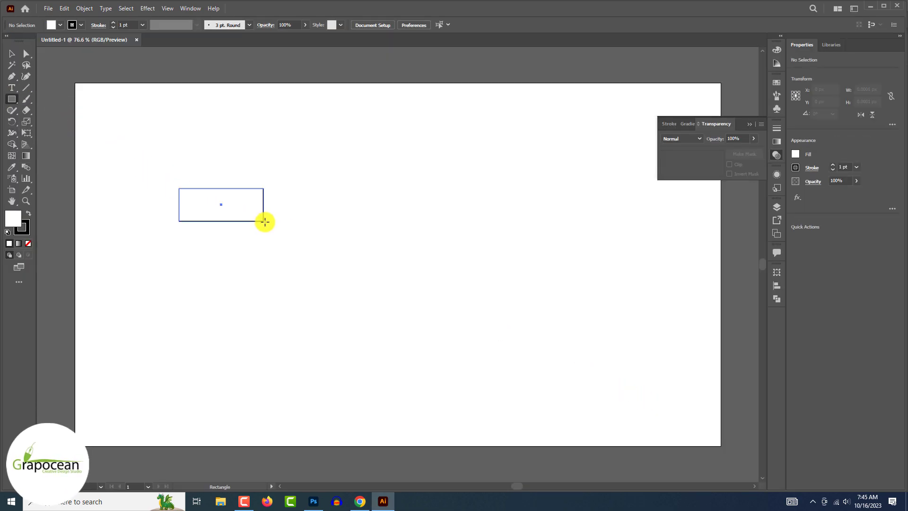
left_click_drag(265, 222, 471, 240)
Give the rectangle a dark grey fill and no stroke.
left_click(80, 25)
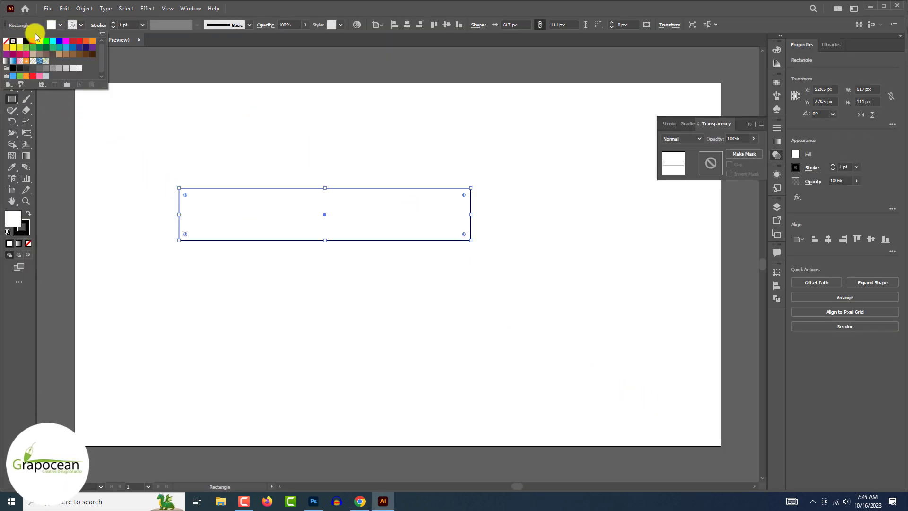
left_click(52, 25)
left_click(53, 25)
left_click(33, 68)
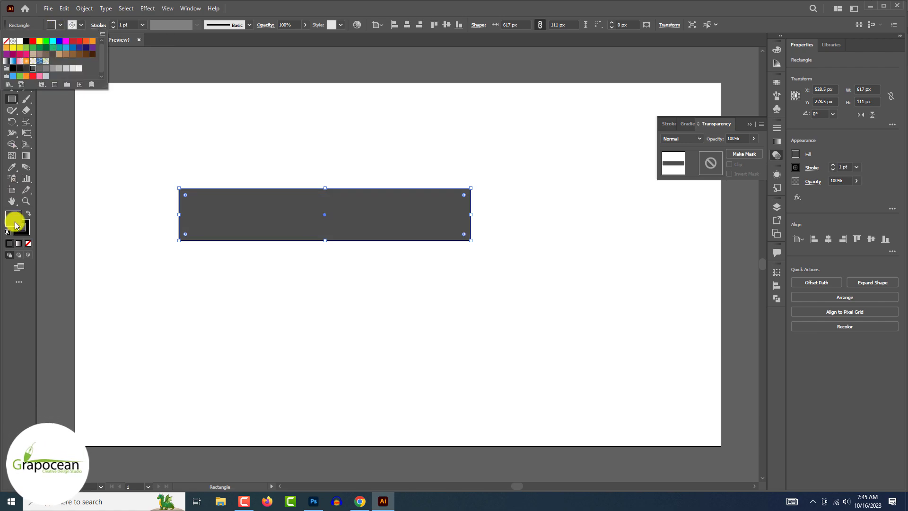
key("v")
left_click(240, 199)
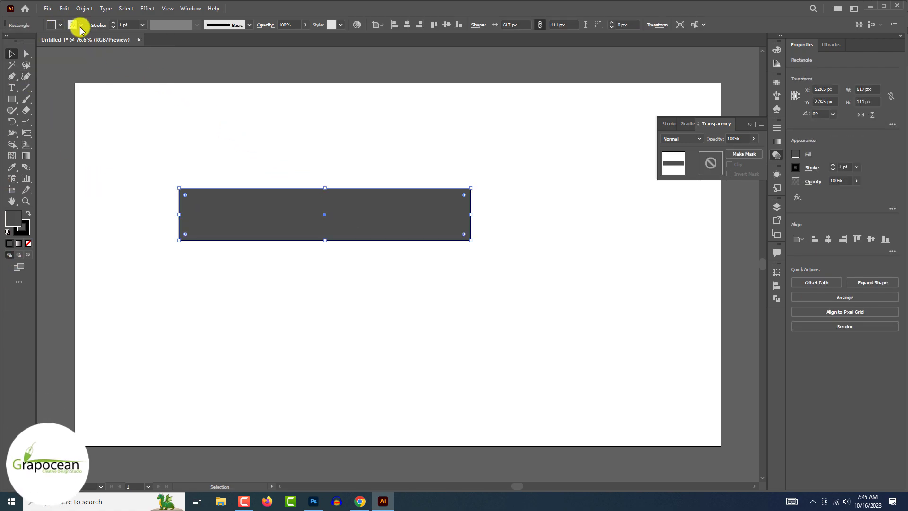
left_click(81, 24)
left_click(9, 36)
Move the rectangle up and left and extrude it into a 3D block at 50 px depth.
left_click_drag(369, 219, 357, 174)
left_click(148, 9)
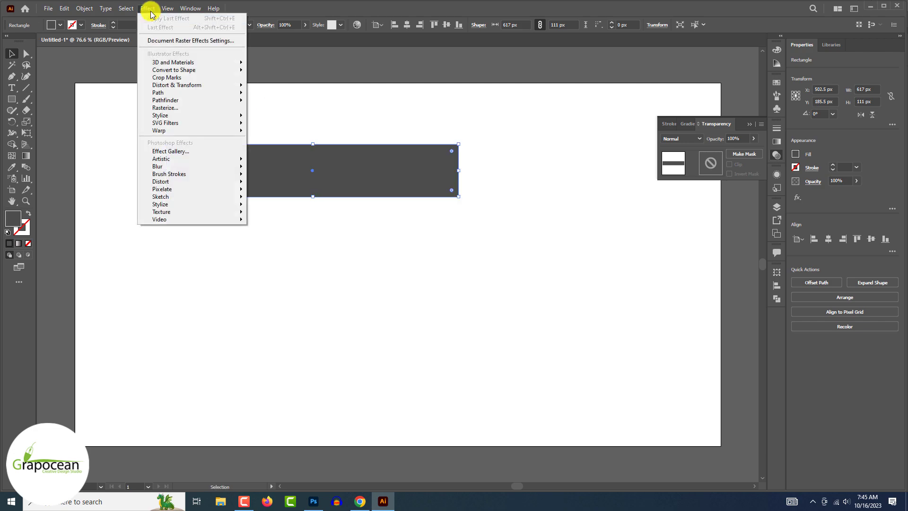
mouse_move(174, 70)
left_click(297, 62)
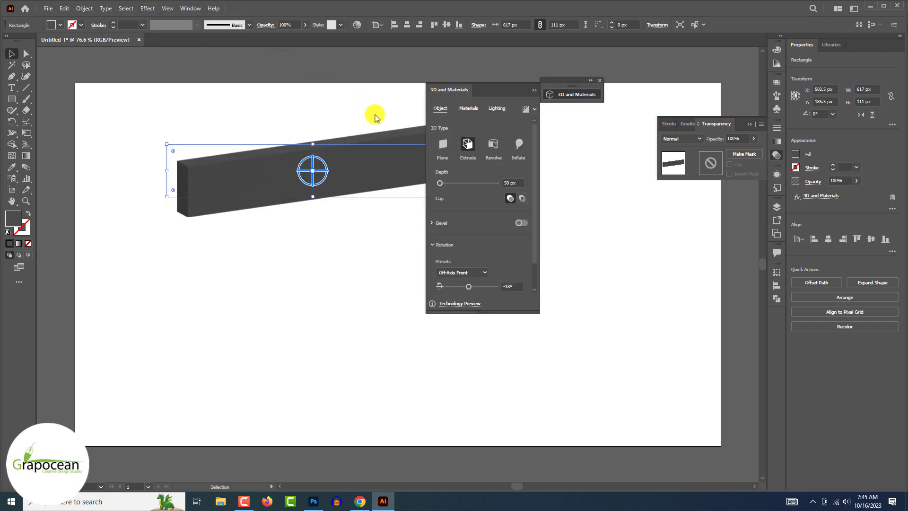
Review the slab's Materials and 3D Object settings in the 3D and Materials panel.
scroll(535, 227, "down", 2)
left_click_drag(468, 257, 483, 259)
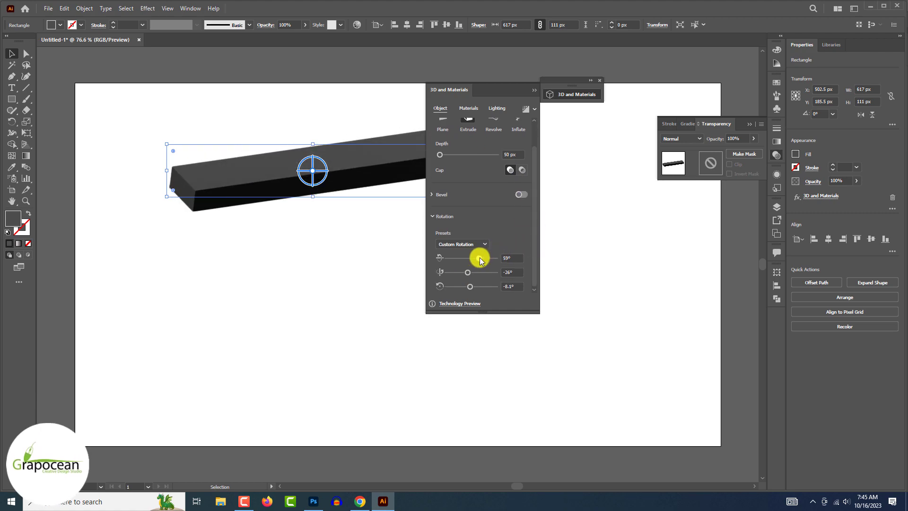
scroll(536, 236, "up", 2)
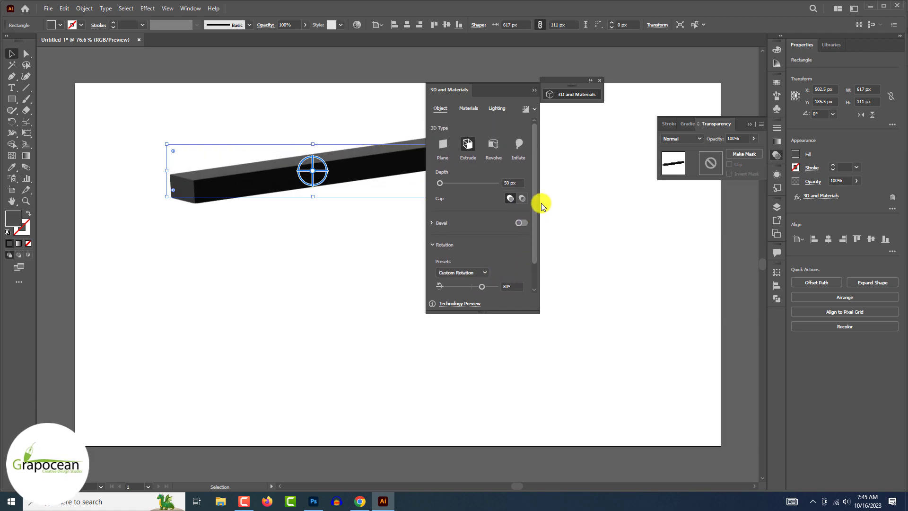
left_click(469, 108)
left_click(440, 108)
scroll(535, 234, "down", 2)
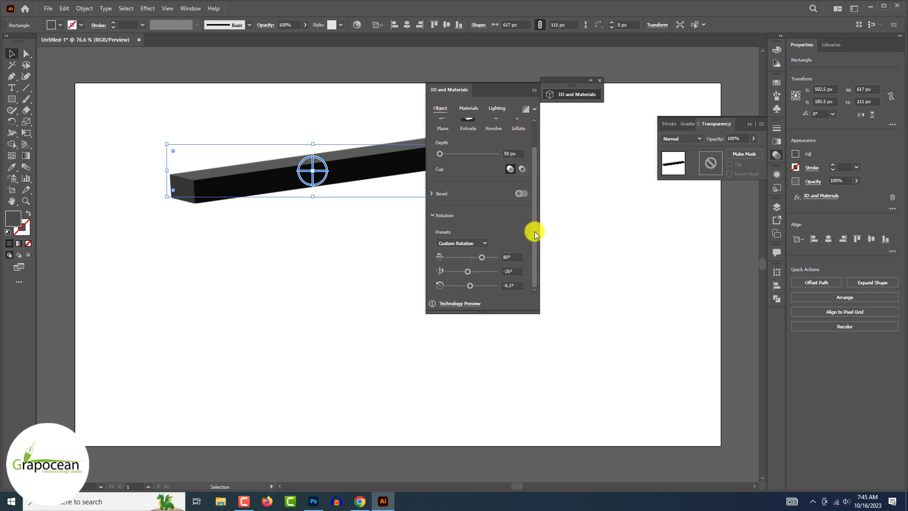
Rotate the marble slab to -85°, 42°, 180°, shift it left, and bring it into Photoshop.
left_click_drag(467, 271, 472, 286)
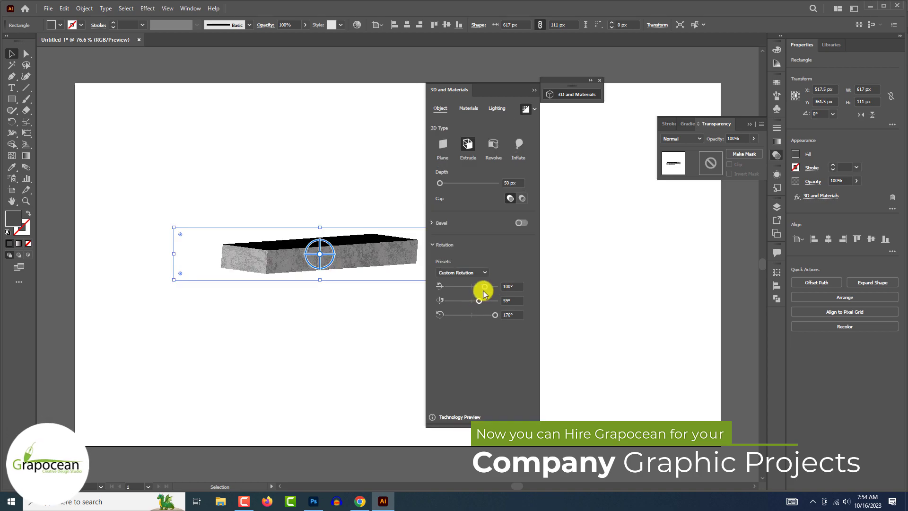
left_click_drag(483, 289, 496, 318)
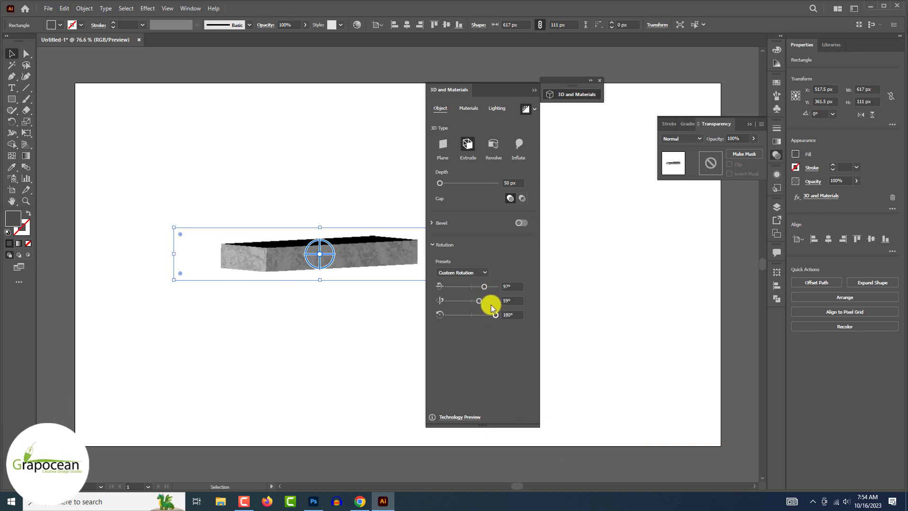
left_click_drag(484, 287, 458, 290)
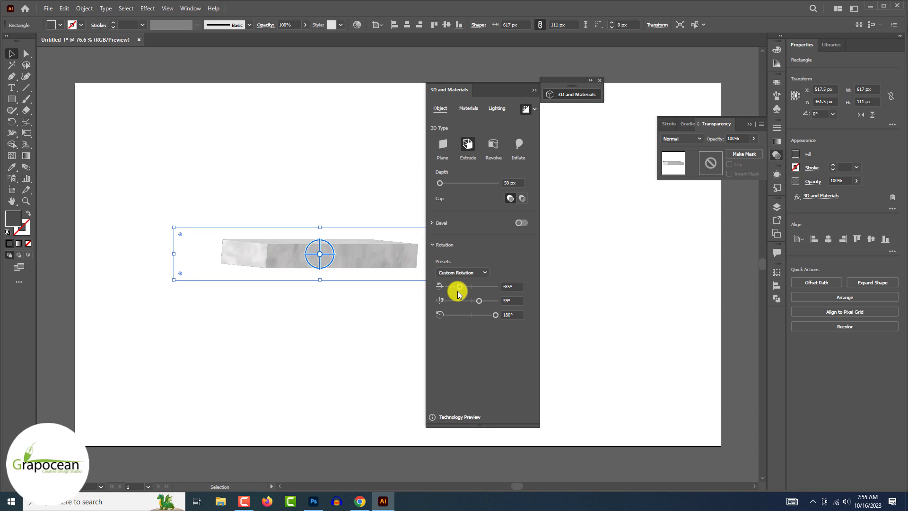
left_click_drag(475, 301, 473, 301)
left_click_drag(366, 260, 310, 255)
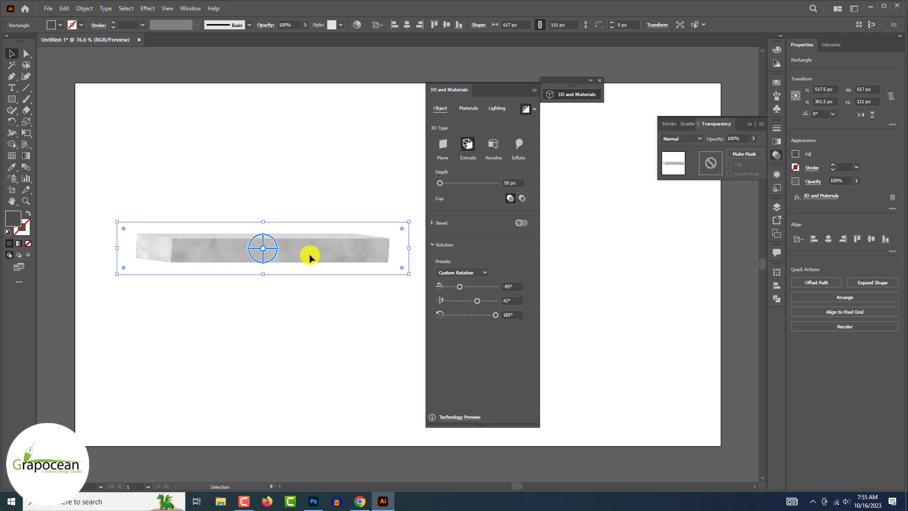
left_click(313, 501)
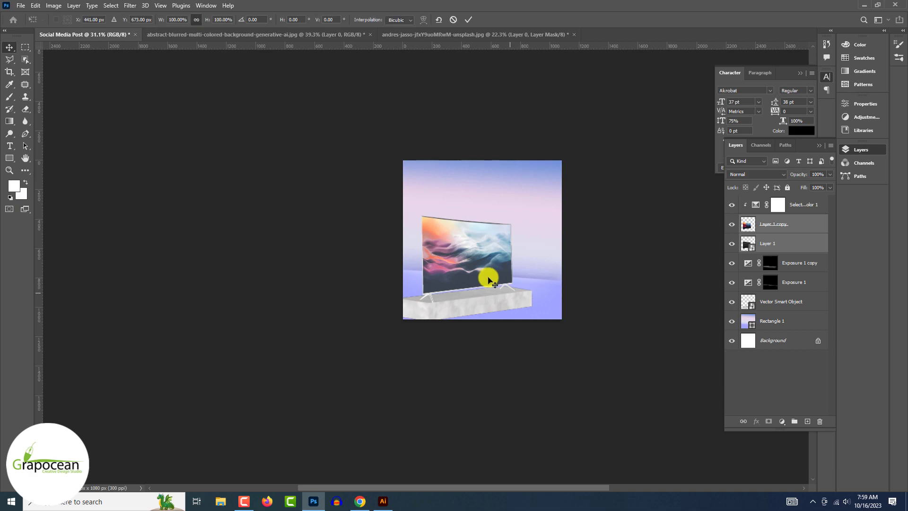
Scale the TV to 89.8% and distort its corners so it sits squarely on the plinth.
scroll(515, 303, "up", 2)
left_click_drag(516, 303, 506, 293)
scroll(461, 258, "up", 2)
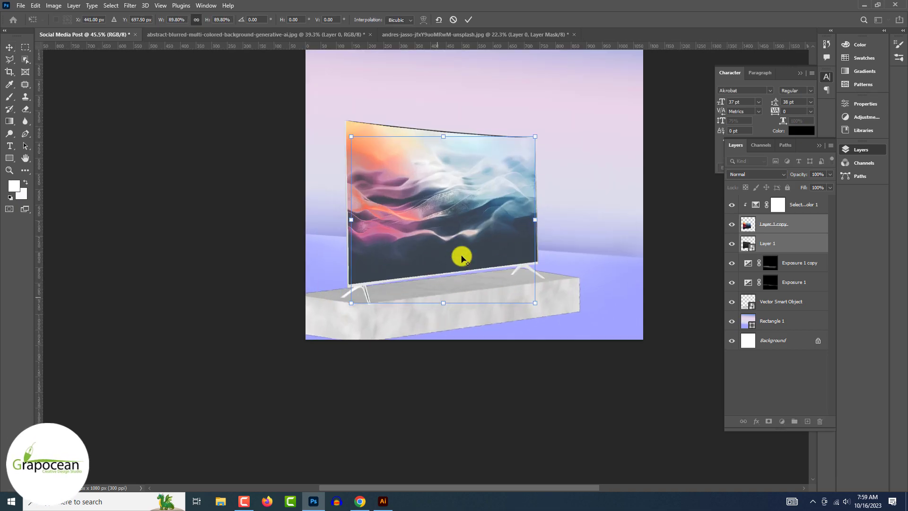
right_click(388, 231)
left_click(438, 275)
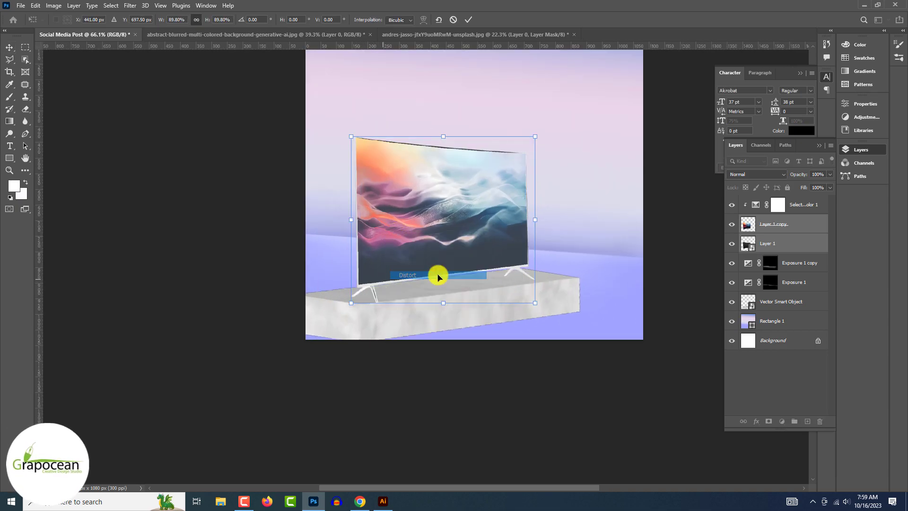
left_click_drag(351, 303, 346, 301)
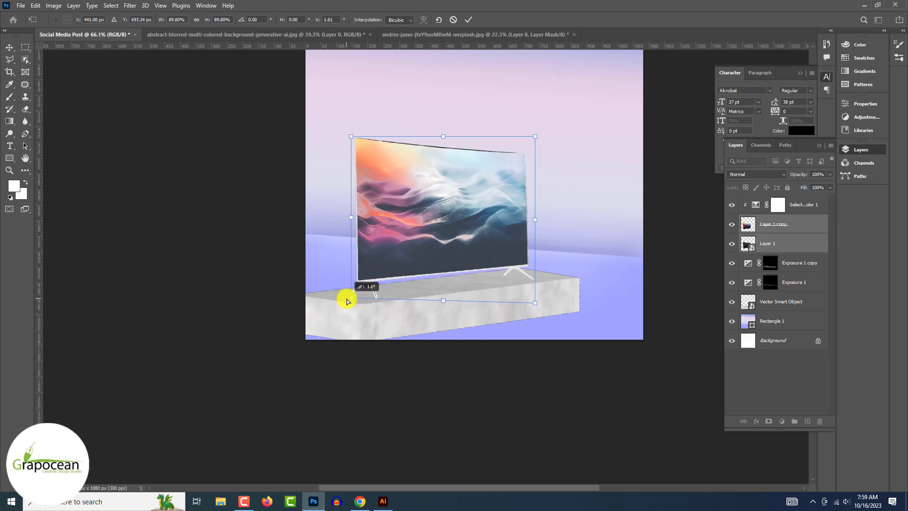
left_click_drag(350, 140, 344, 141)
key("ctrl+z")
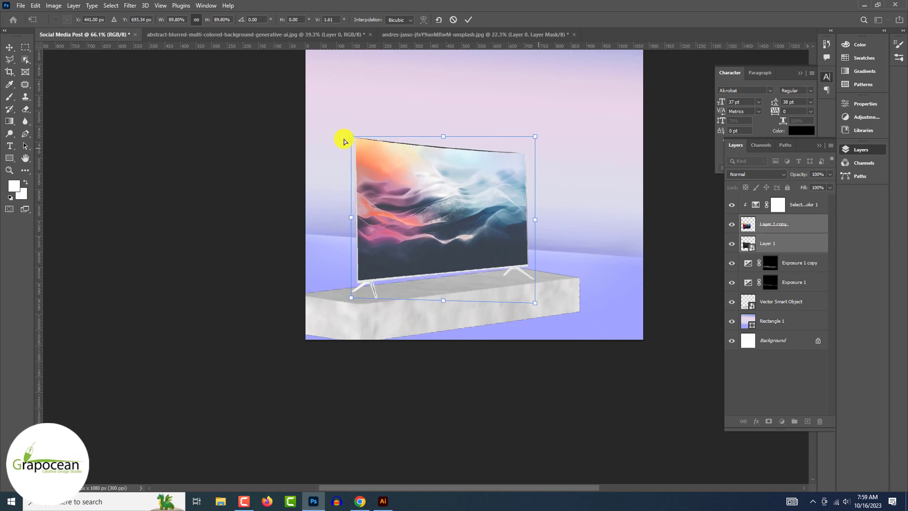
left_click(468, 19)
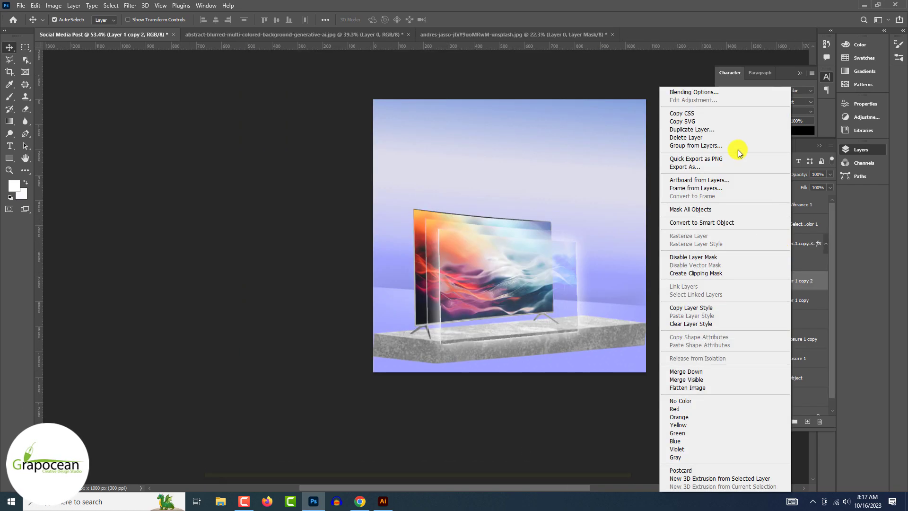
Give Layer 1 copy 3 a white Outer Glow with lowered opacity.
left_click(699, 92)
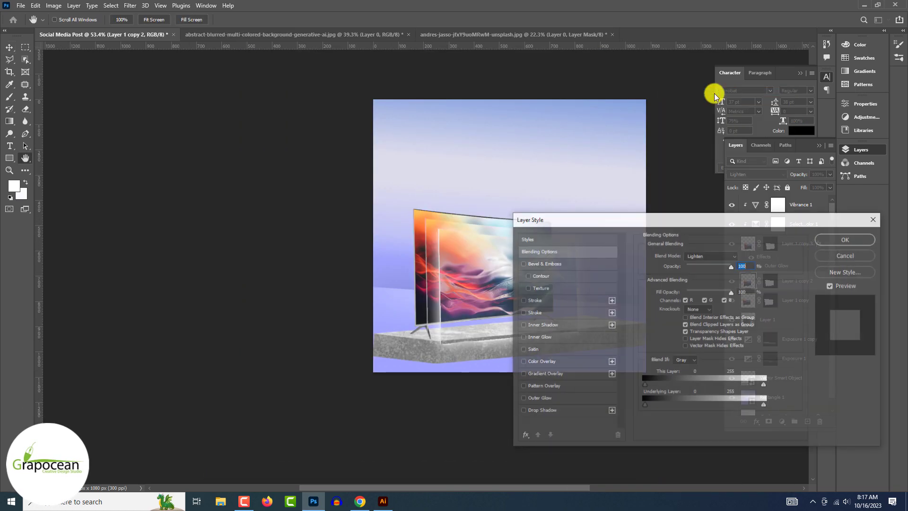
left_click(544, 398)
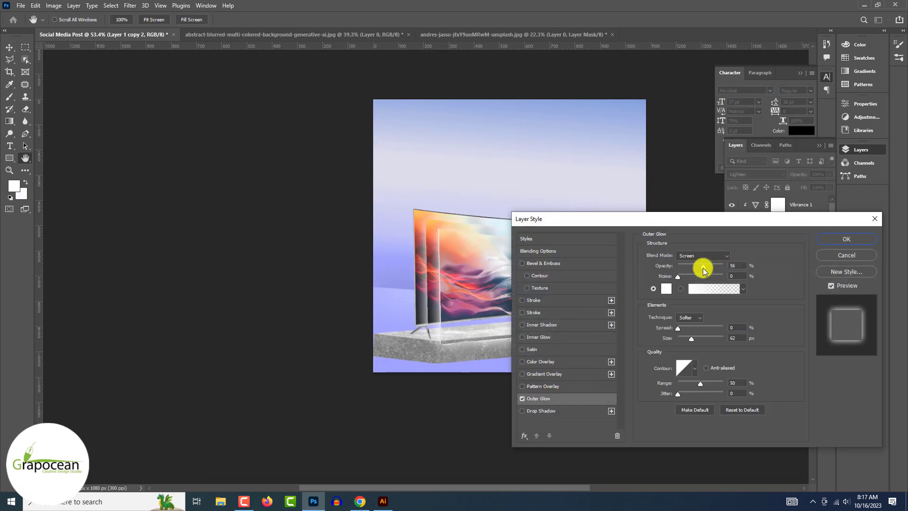
left_click_drag(699, 267, 681, 266)
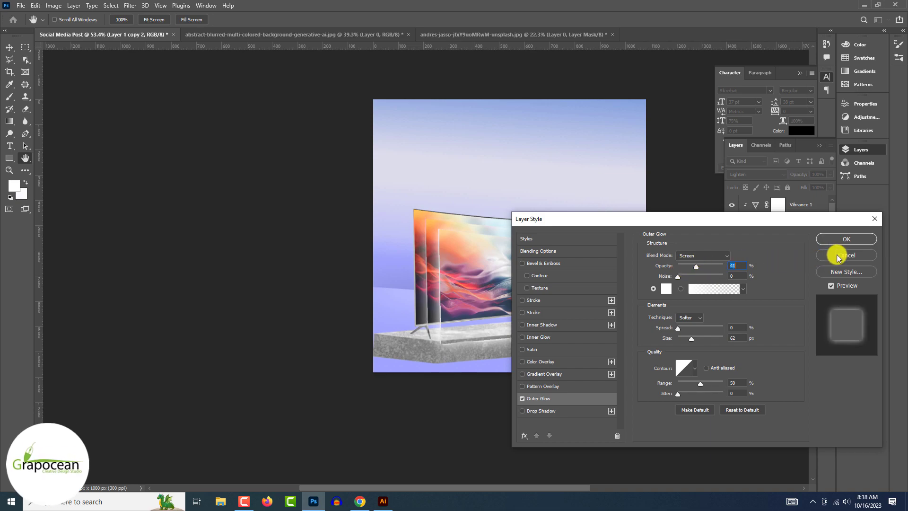
left_click(846, 238)
Shift the glowing screen copy slightly in front of the TV.
left_click(543, 348)
scroll(543, 348, "up", 1)
scroll(519, 270, "up", 1)
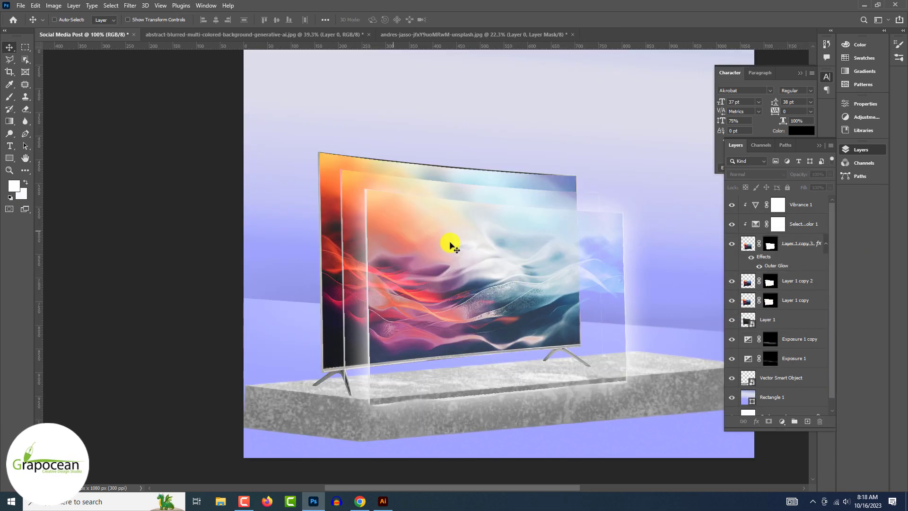
scroll(223, 233, "down", 2)
left_click_drag(478, 283, 476, 280)
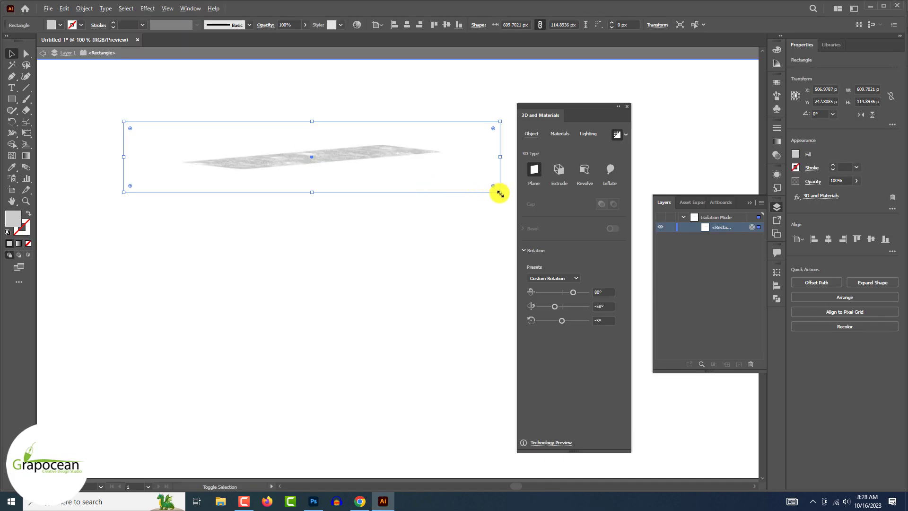
Enlarge the flat 3D plane, stretch it much wider, and move it to the artboard's bottom.
left_click_drag(500, 193, 756, 265)
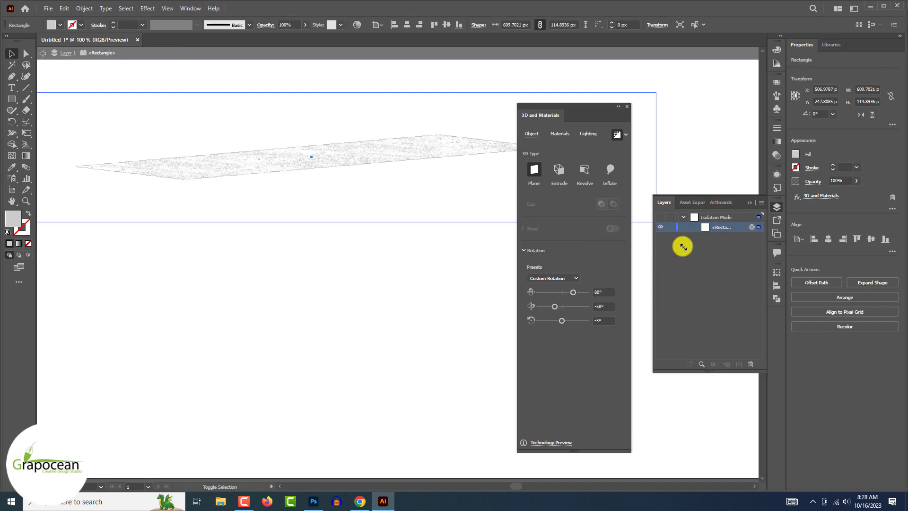
key("ctrl+minus")
key("ctrl+minus")
key("ctrl+minus")
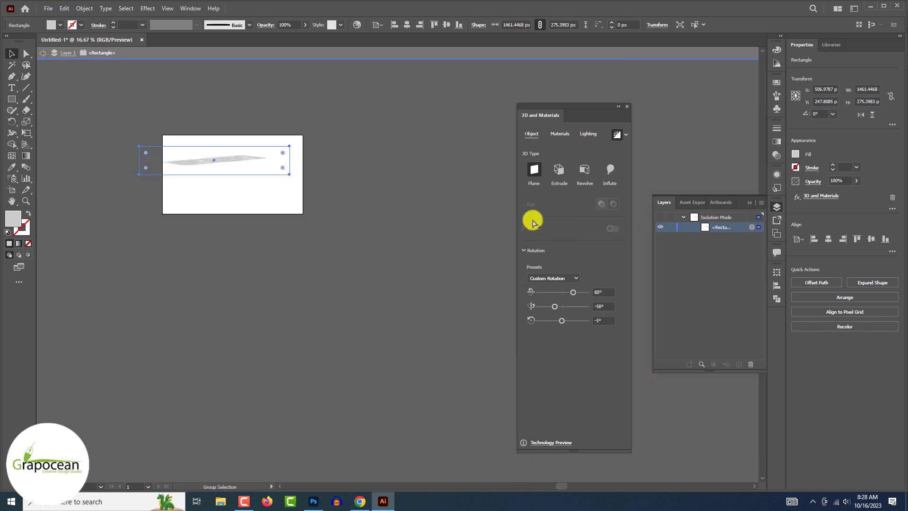
left_click_drag(568, 244, 582, 247)
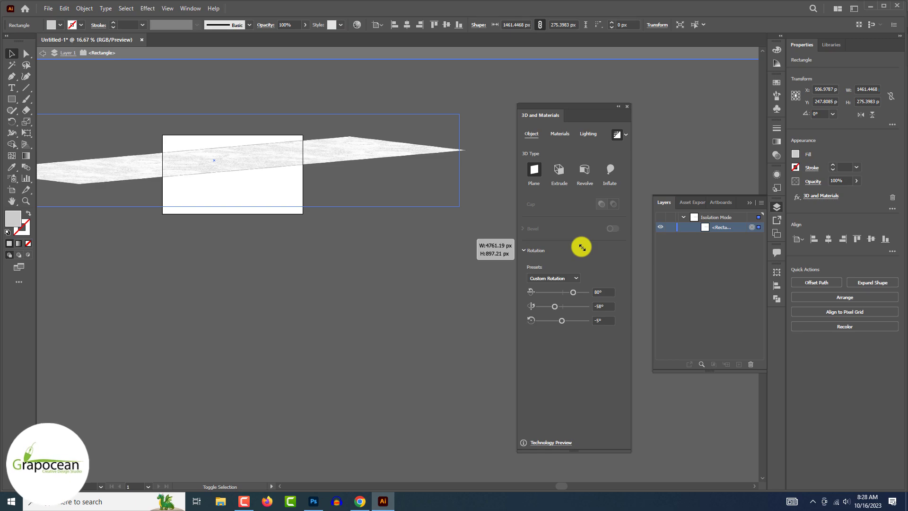
mouse_move(269, 154)
left_mouse_down()
mouse_move(314, 498)
mouse_move(445, 388)
left_mouse_up()
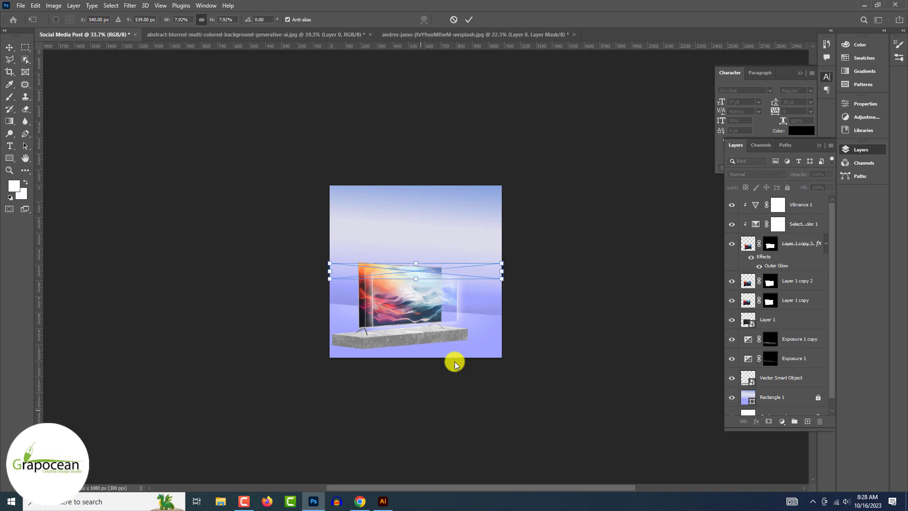
Stretch the pasted floor plane across the bottom, layer it above Rectangle 1, and reposition the plinth.
mouse_move(502, 280)
left_mouse_down()
mouse_move(563, 301)
mouse_move(518, 295)
left_mouse_up()
left_click_drag(437, 276, 444, 362)
scroll(435, 353, "up", 2)
scroll(435, 352, "down", 3)
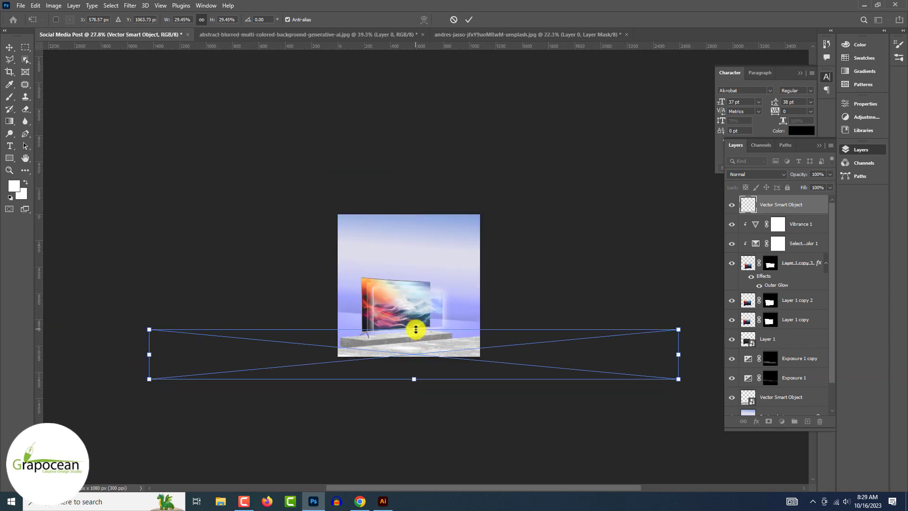
left_click_drag(413, 325, 418, 333)
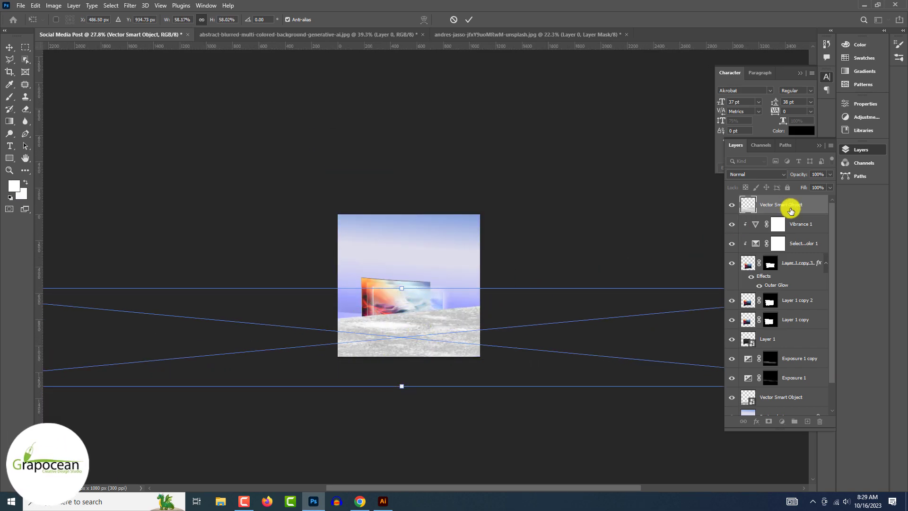
left_click_drag(787, 204, 775, 376)
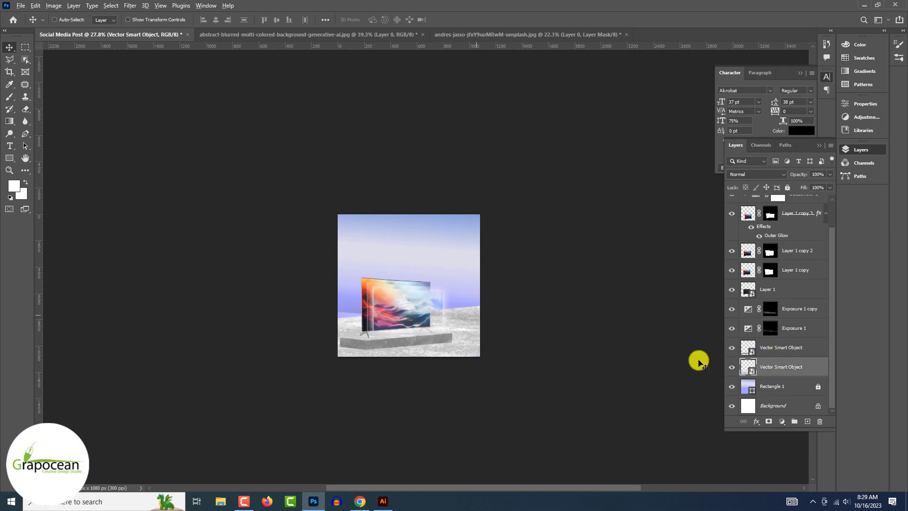
scroll(465, 314, "up", 5)
left_click_drag(450, 367, 348, 450)
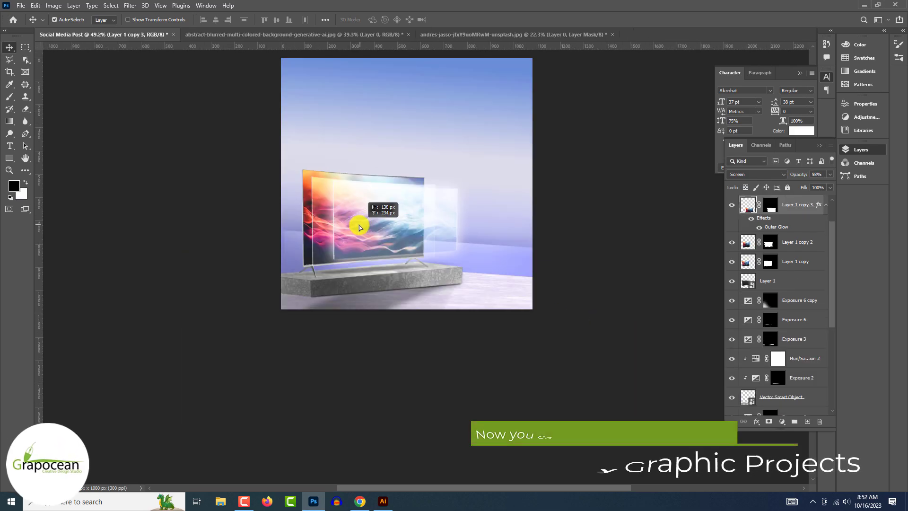
Narrow Layer 1 copy 3 from its right edge.
left_click(432, 244)
key("ctrl+t")
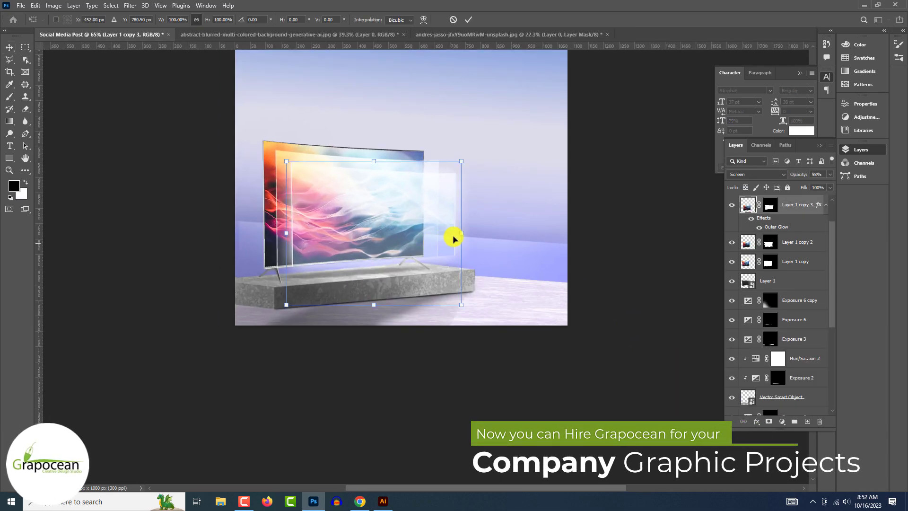
left_click_drag(460, 233, 452, 235)
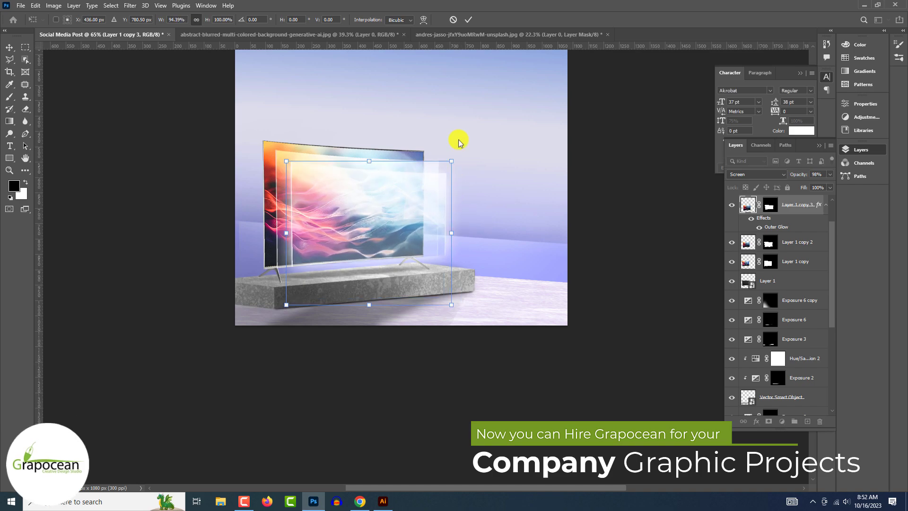
key("Return")
Nudge Layer 1 copy 2 and narrow it from its right edge.
left_click_drag(434, 150, 428, 163)
key("ctrl+t")
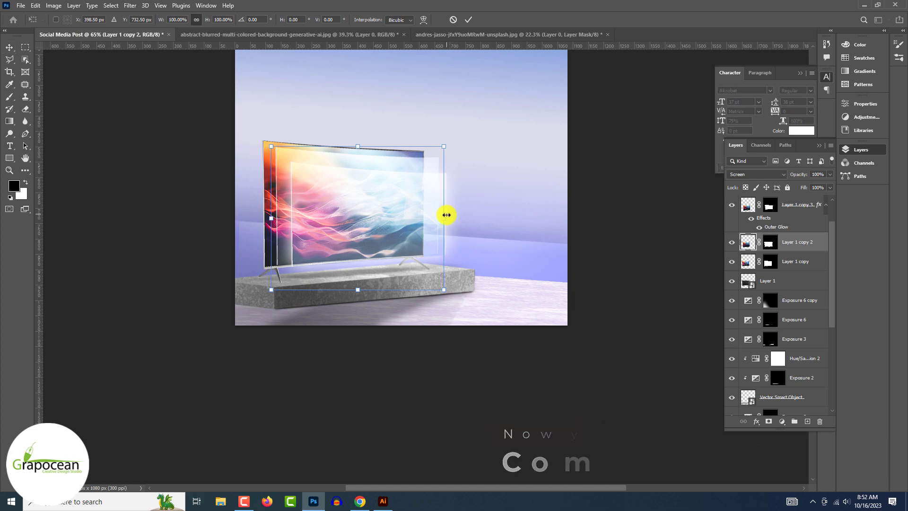
left_click_drag(442, 218, 436, 218)
key("Return")
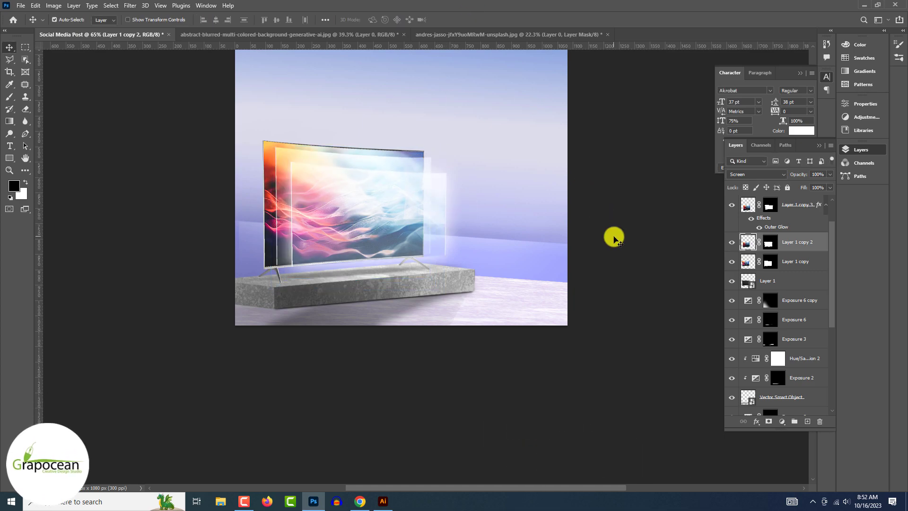
scroll(613, 237, "down", 3)
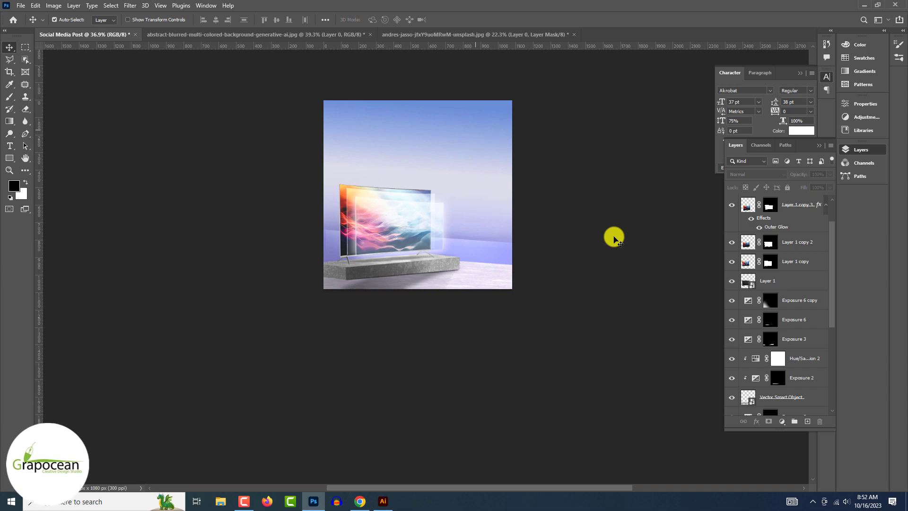
Type the headline 'Brand 43"' above the TV in Akrobat 37 pt and select it.
scroll(613, 238, "up", 3)
left_click(10, 146)
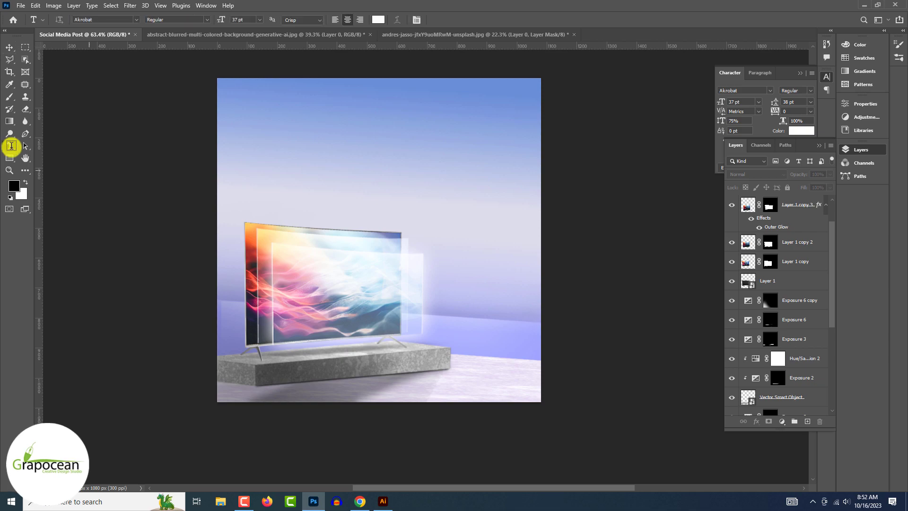
left_click(314, 171)
key("BackSpace")
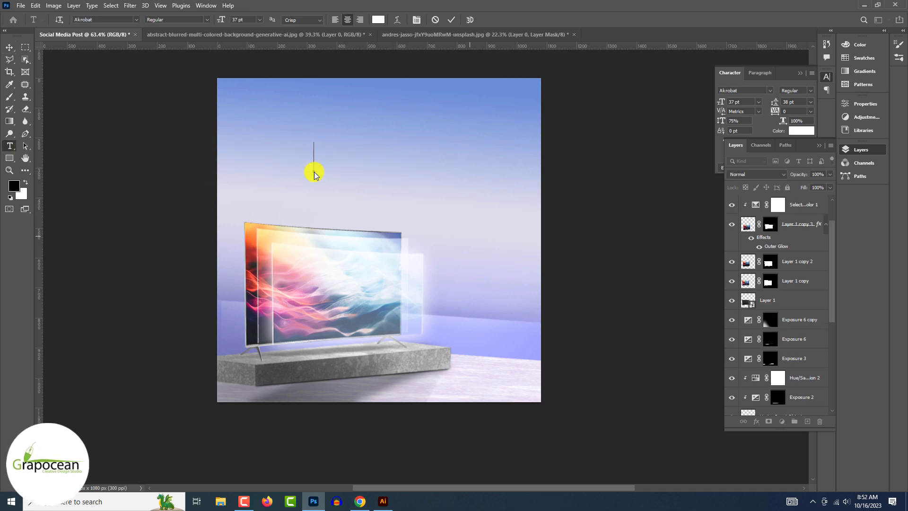
type("MB")
type("rand M")
key("BackSpace")
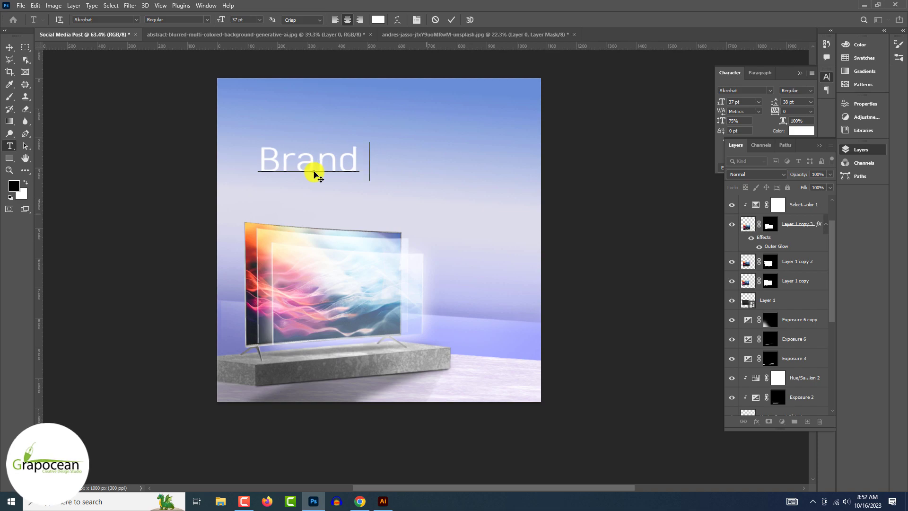
key("BackSpace")
key("BackSpace")
key("BackSpace")
key("BackSpace")
key("BackSpace")
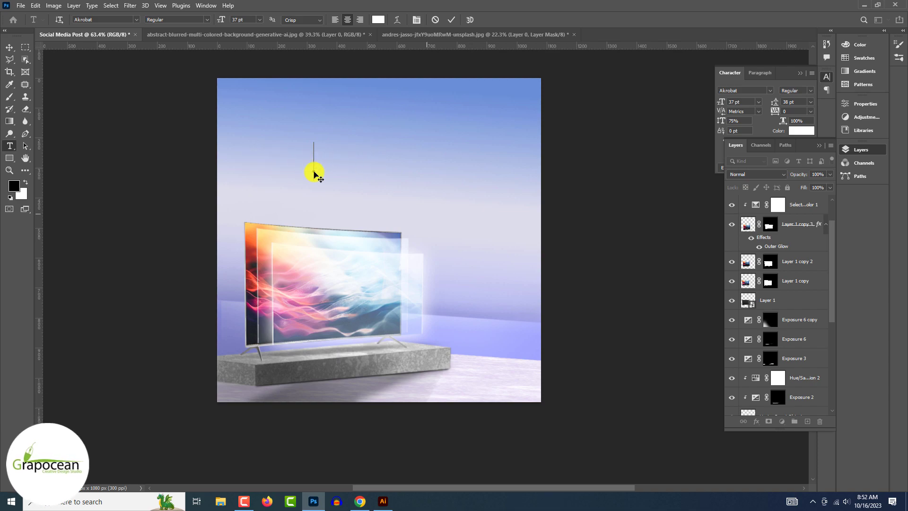
type("Bran")
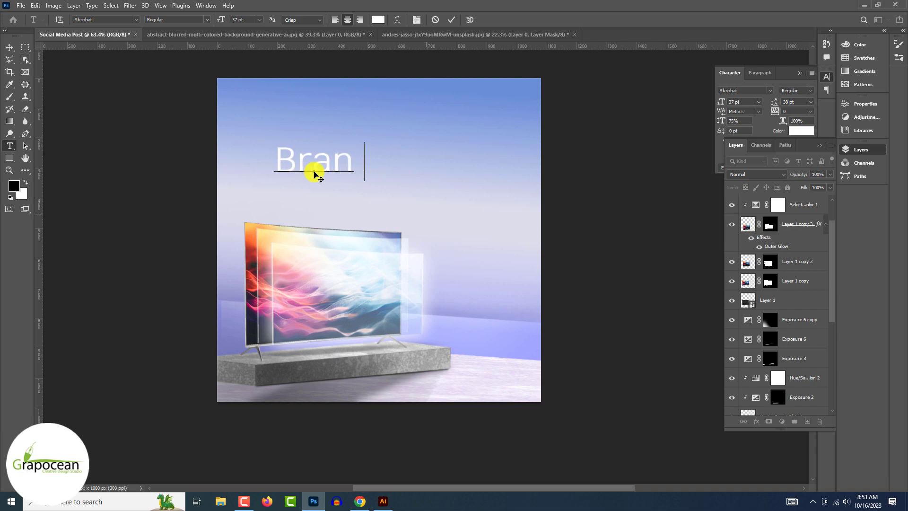
type("d 43")
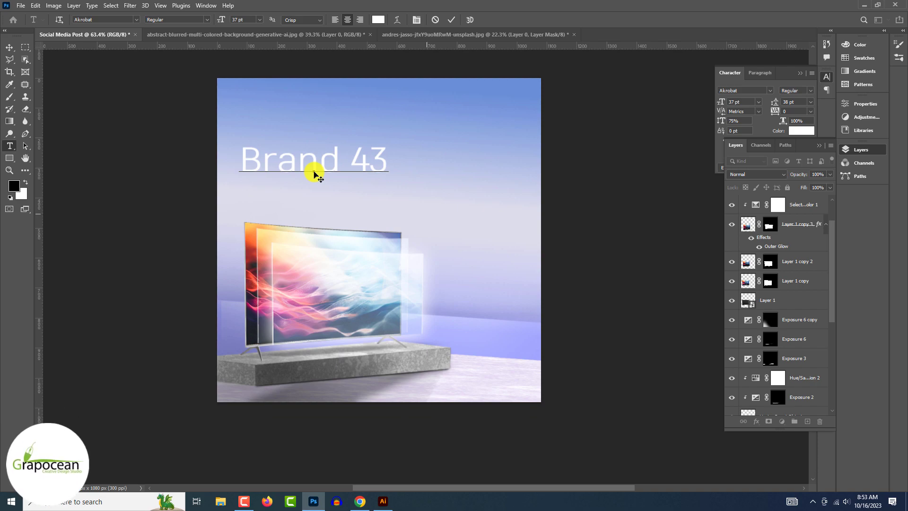
type("\"")
left_click_drag(380, 161, 137, 128)
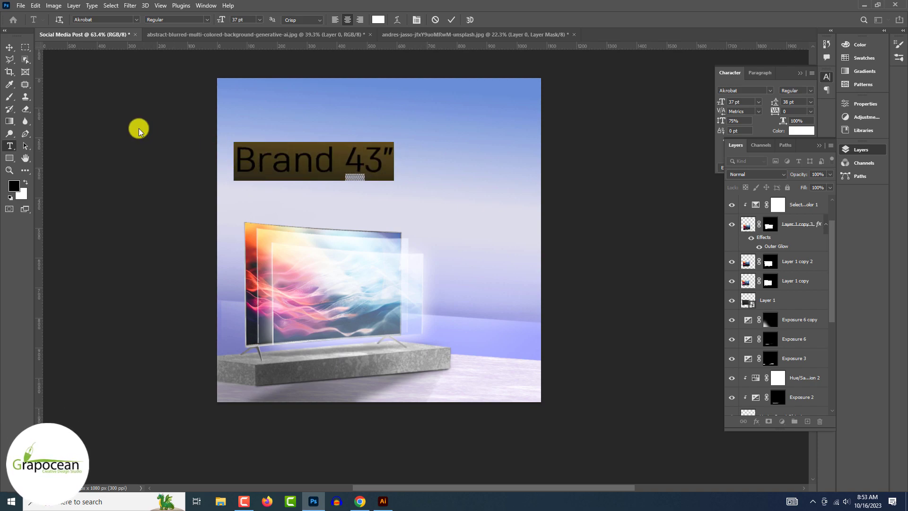
Browse serif and sans serif fonts and set the headline to Avenir Next LT Pro.
left_click(136, 19)
key("Down")
key("Down")
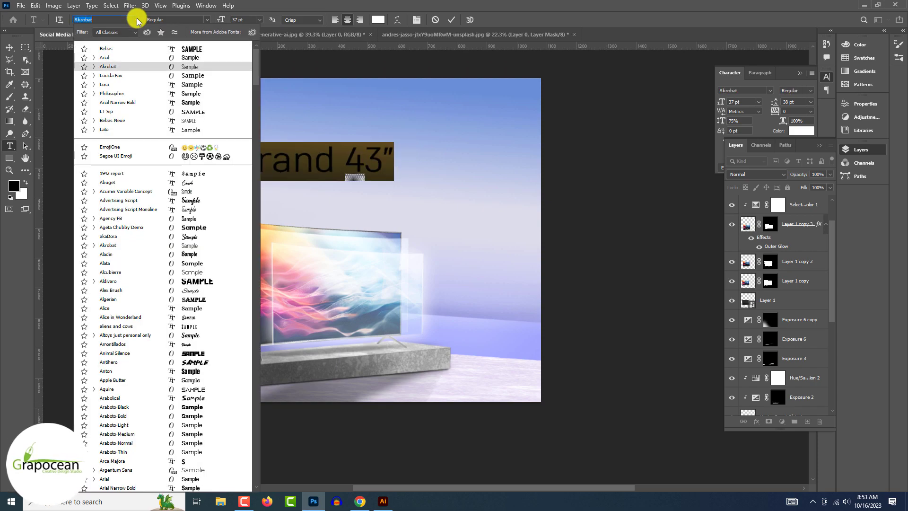
key("Down")
key("Down")
key("Down")
left_click(137, 33)
left_click(127, 50)
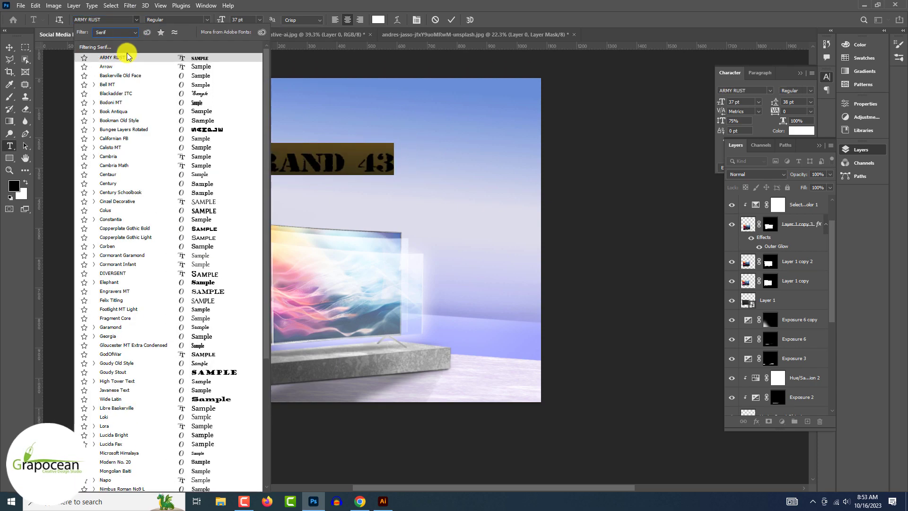
left_click(127, 32)
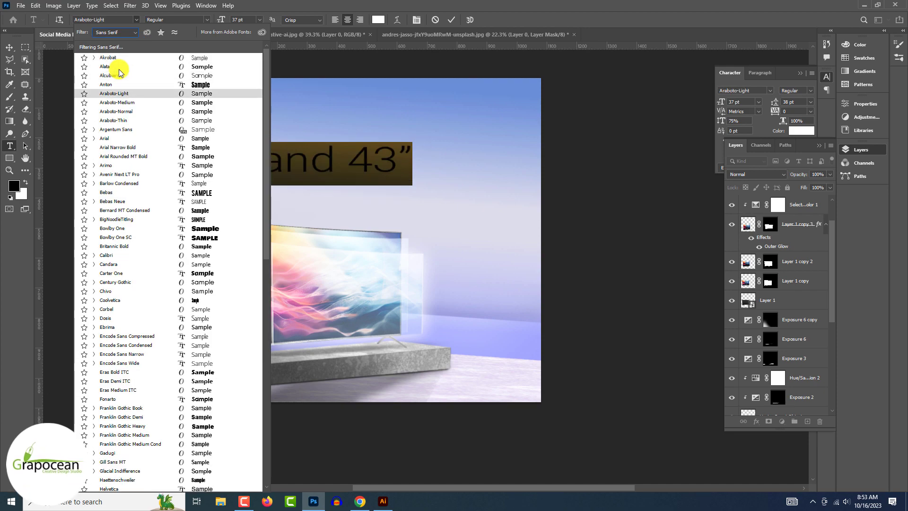
key("Down")
key("Down")
key("Down")
key("Down")
key("Down")
key("Up")
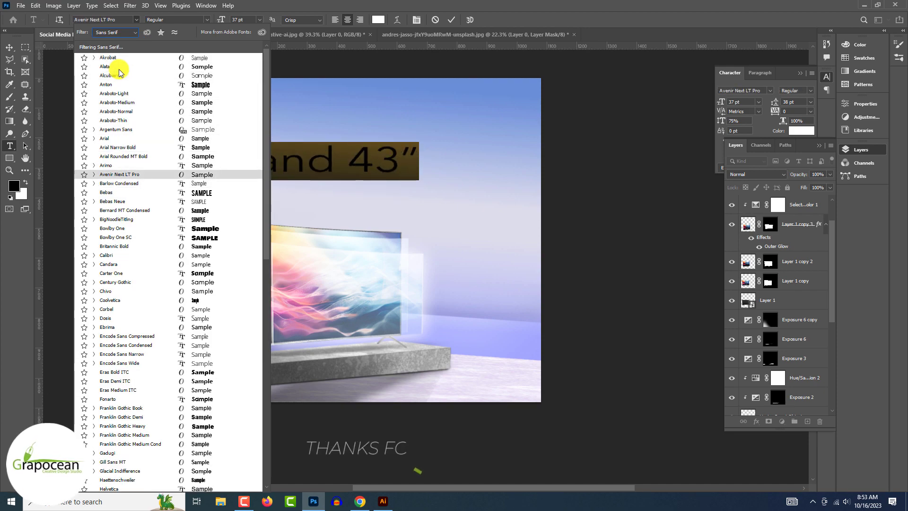
left_click(198, 176)
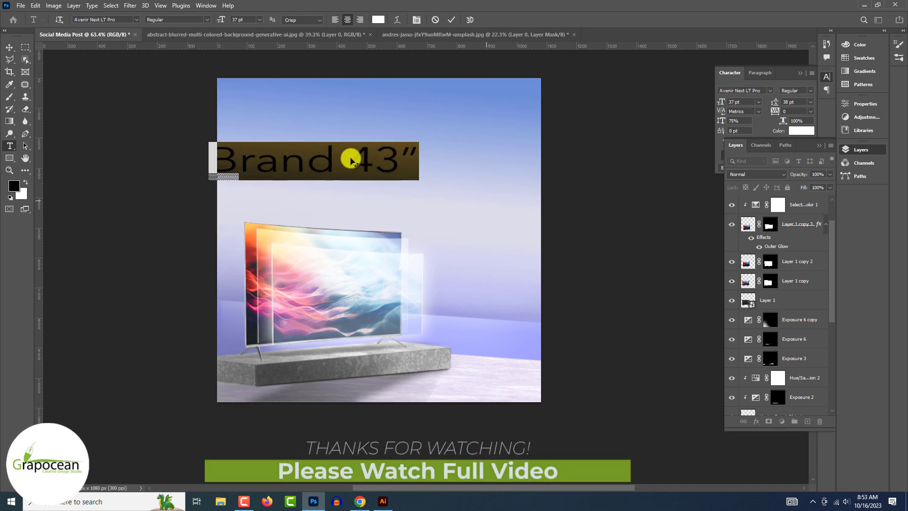
Set Optical kerning and 100% vertical scale, then nudge the headline slightly right.
left_click(758, 111)
left_click(739, 122)
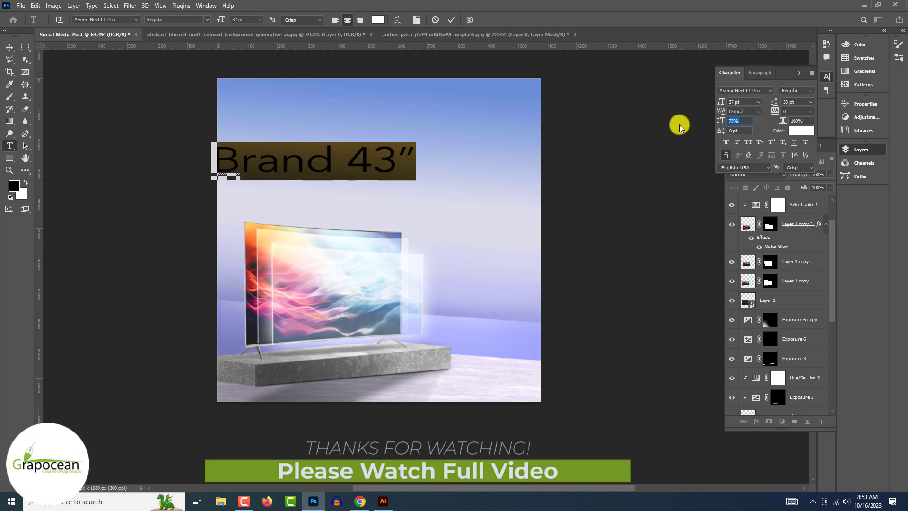
type("10")
key("Return")
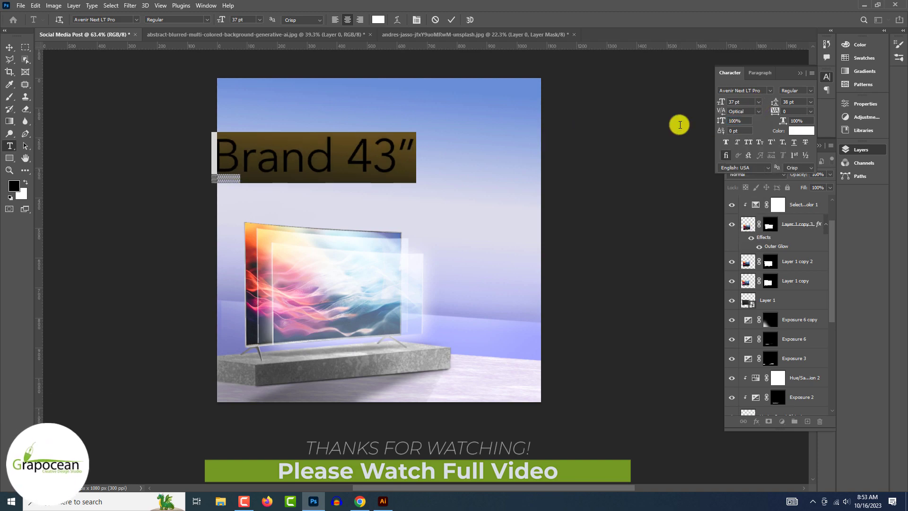
left_click(9, 47)
left_click_drag(331, 163, 354, 166)
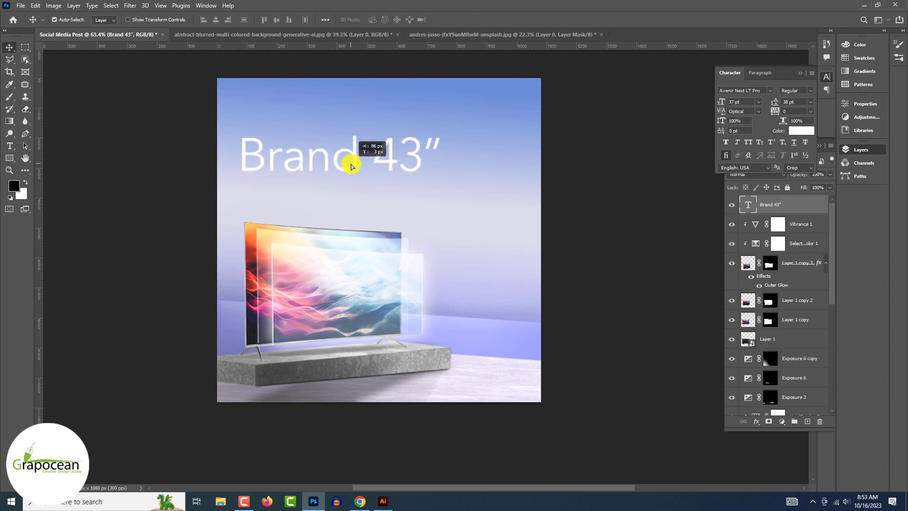
Make the whole headline All Caps Bold with -40 tracking at 28 pt.
left_click(9, 146)
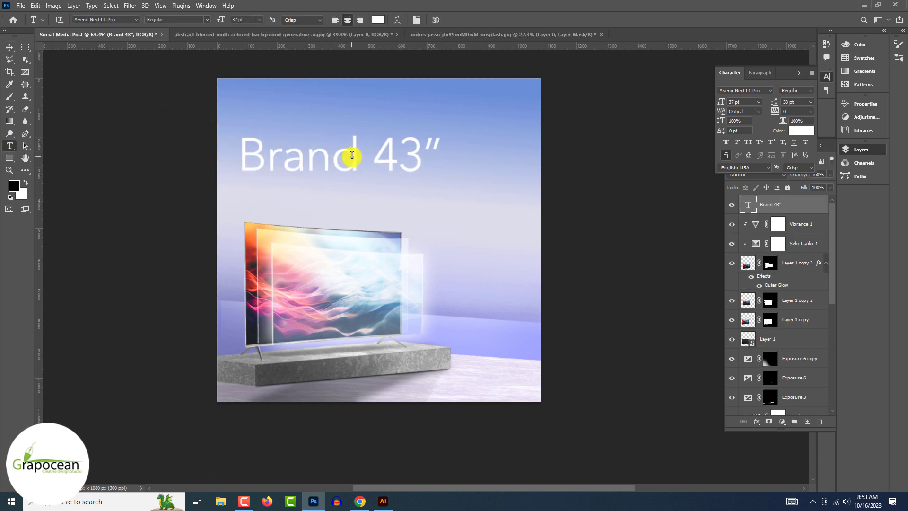
left_click_drag(441, 149, 202, 152)
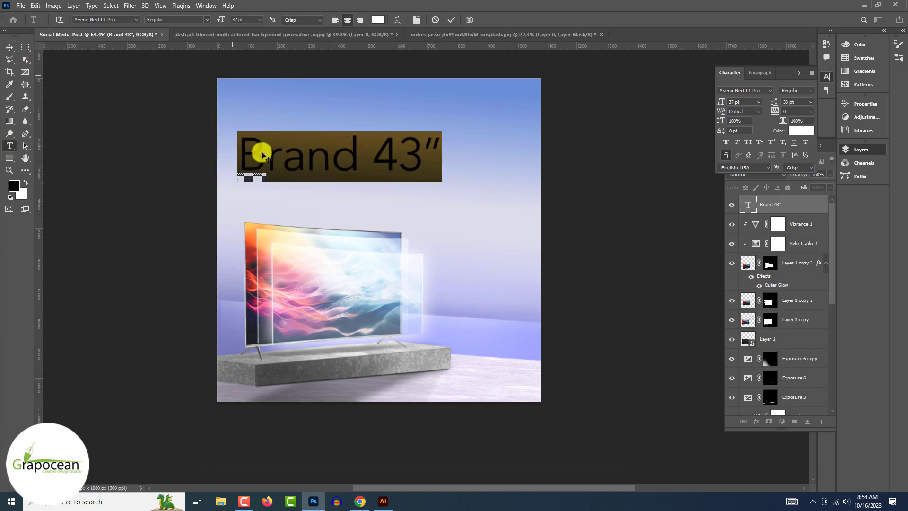
left_click(746, 142)
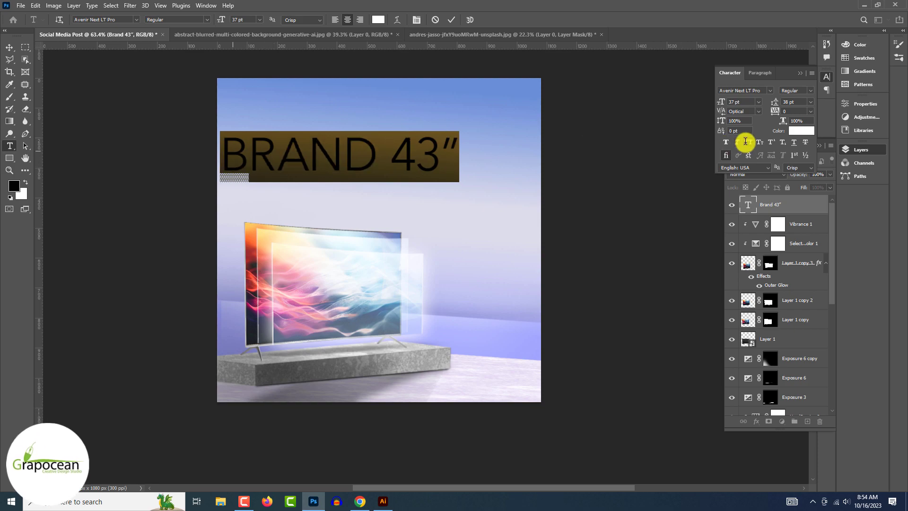
left_click(207, 19)
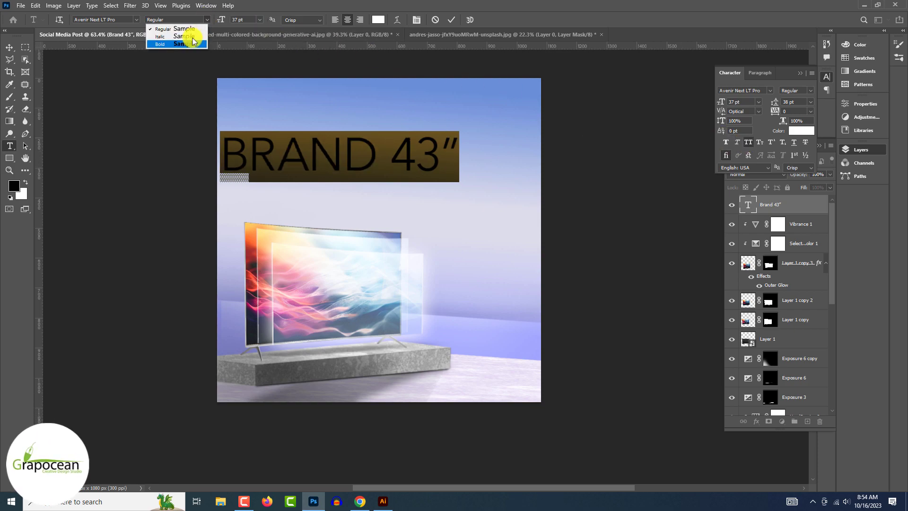
left_click(189, 33)
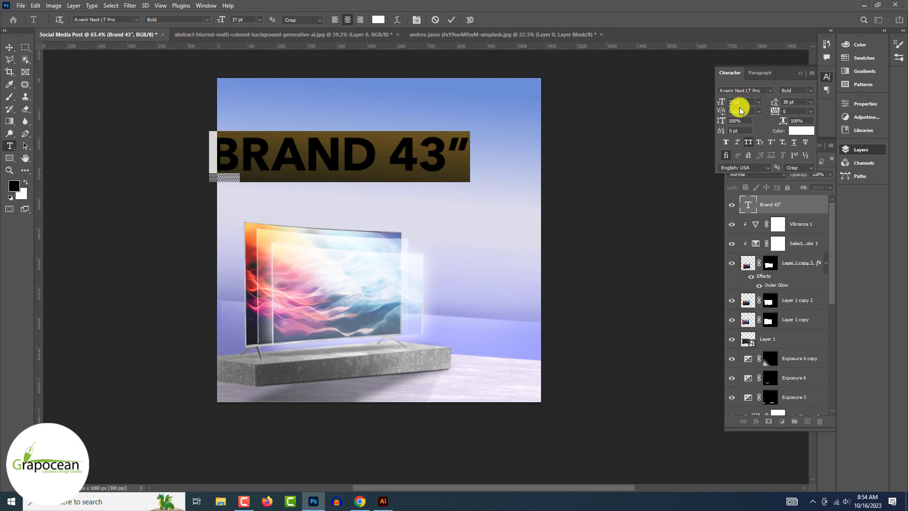
left_click_drag(778, 112, 775, 112)
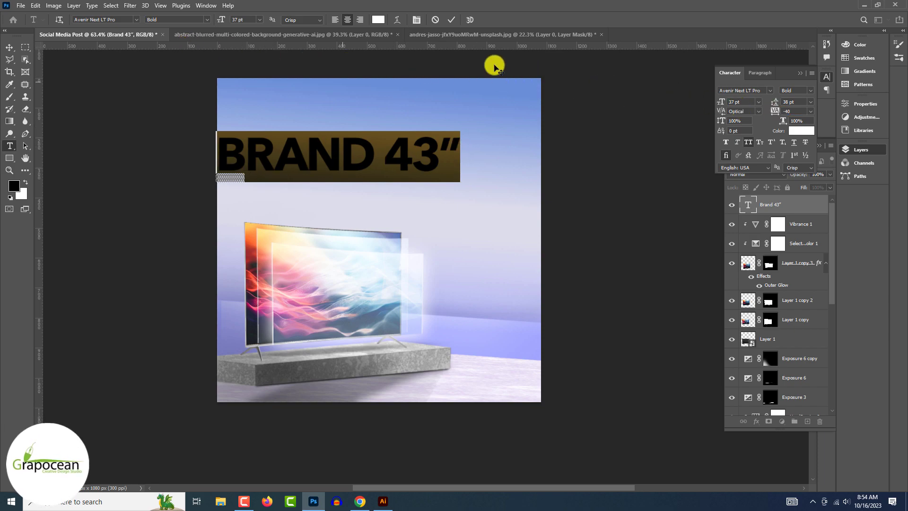
left_click_drag(222, 22, 219, 22)
Darken the headline text colour, sampling from the TV, then set it to pure black.
left_click(378, 19)
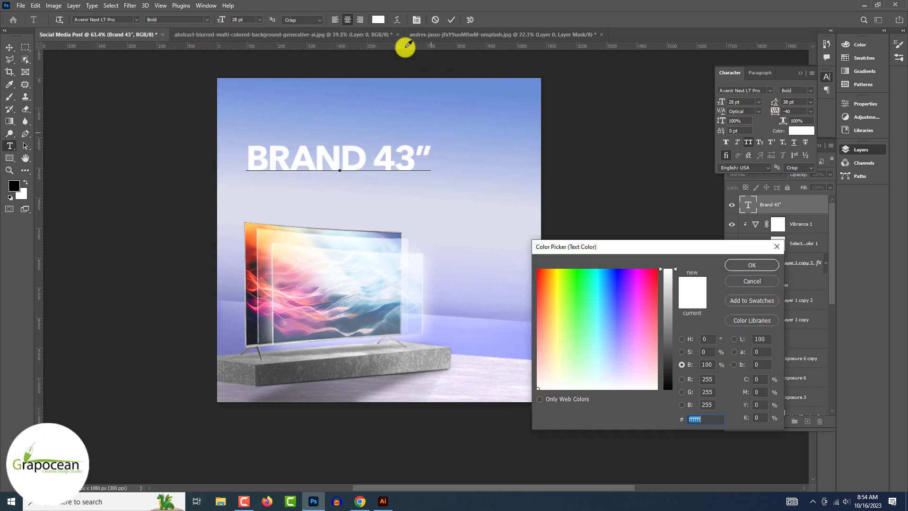
left_click_drag(669, 356, 668, 380)
left_click(247, 329)
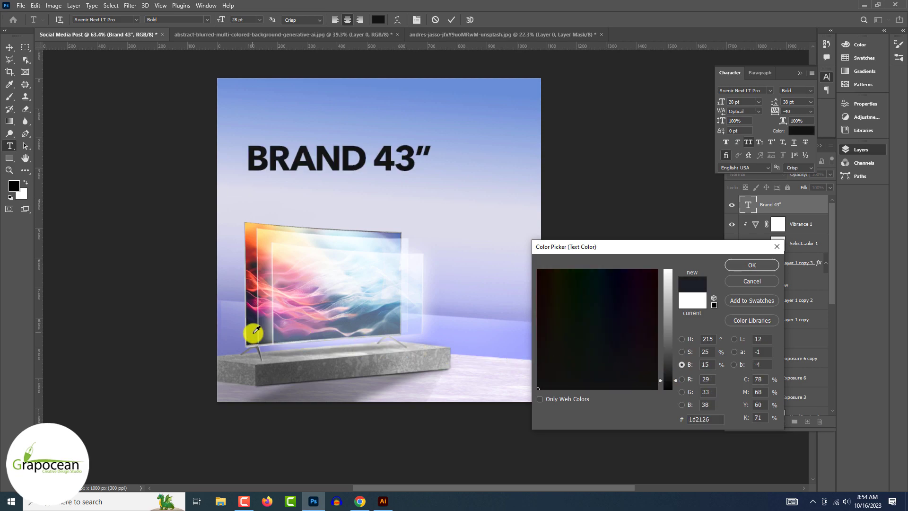
left_click(752, 265)
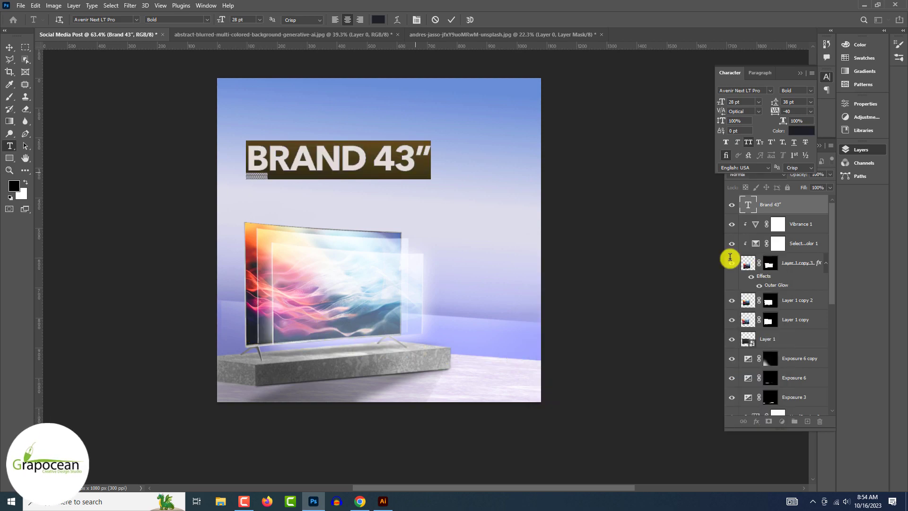
left_click(9, 47)
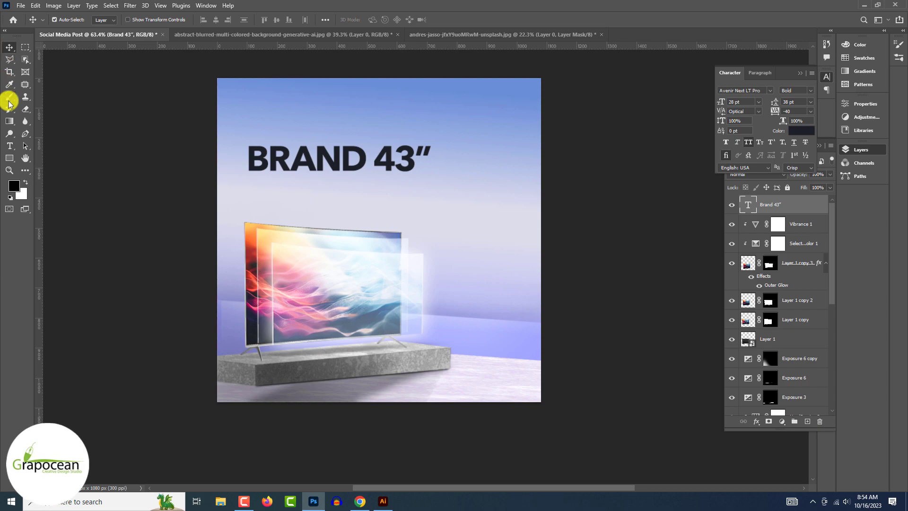
left_click(9, 145)
left_click_drag(243, 156, 462, 137)
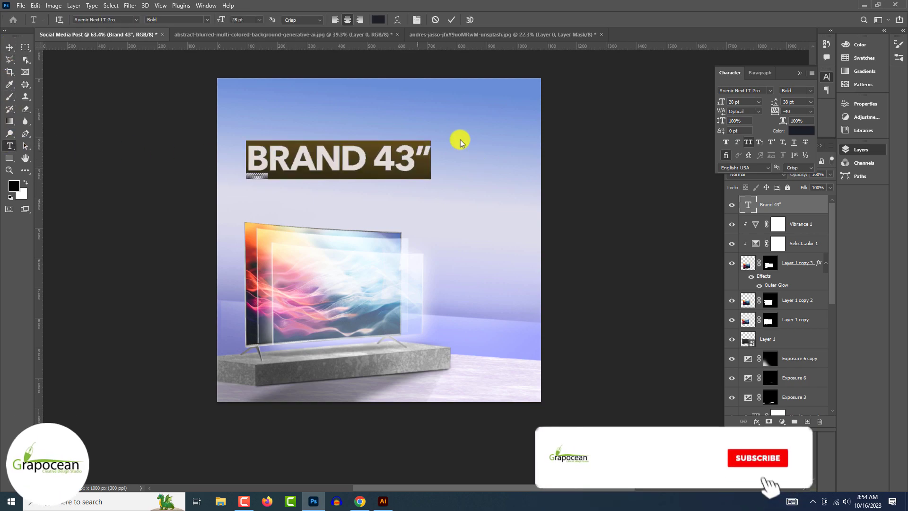
left_click(378, 20)
left_click_drag(667, 371, 668, 397)
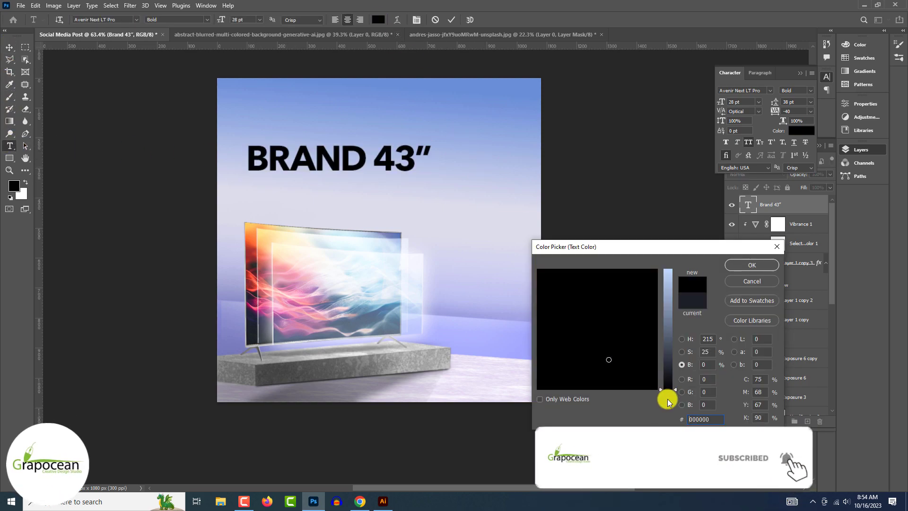
left_click(751, 265)
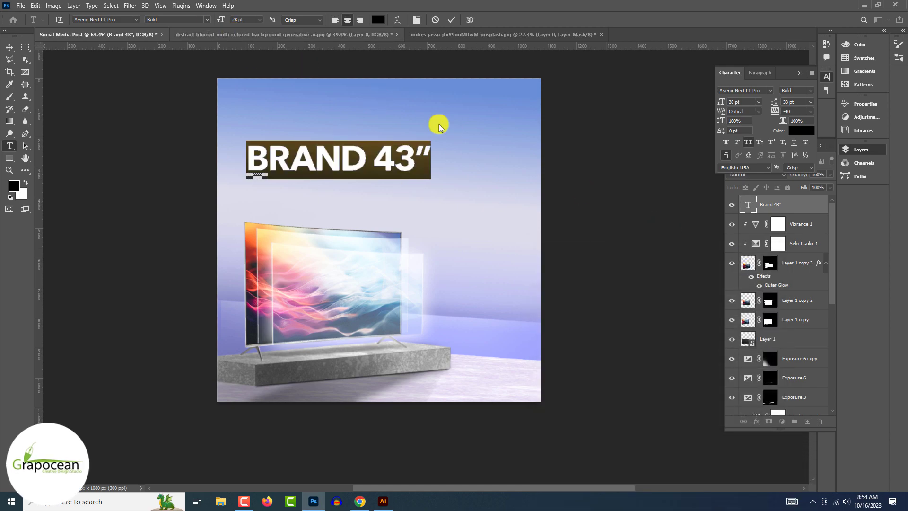
Switch the headline to Arimo Regular with Smooth anti-aliasing and move it slightly up.
left_click(196, 20)
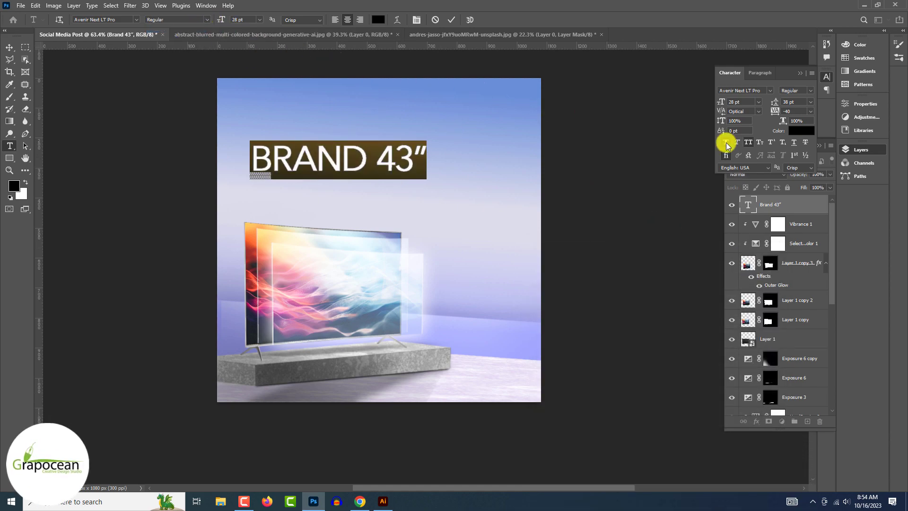
left_click(301, 19)
left_click(300, 35)
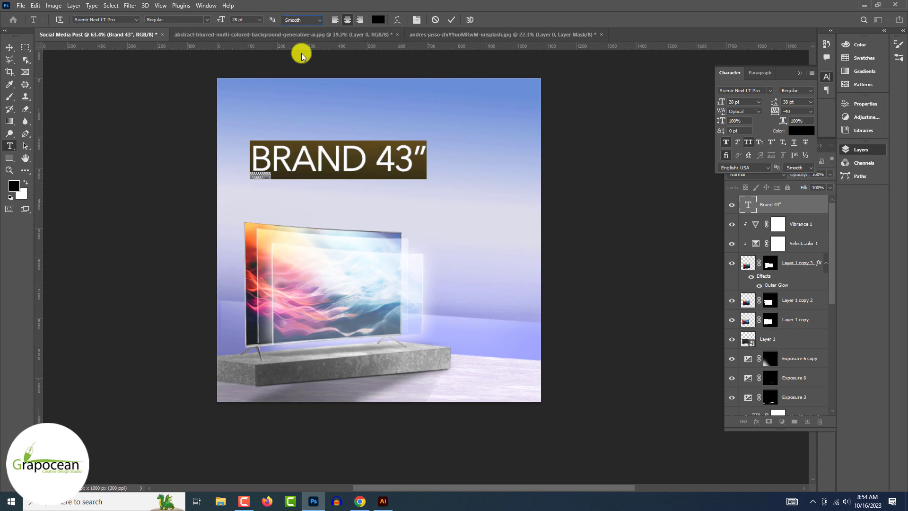
left_click(136, 22)
key("Down")
key("Up")
key("Up")
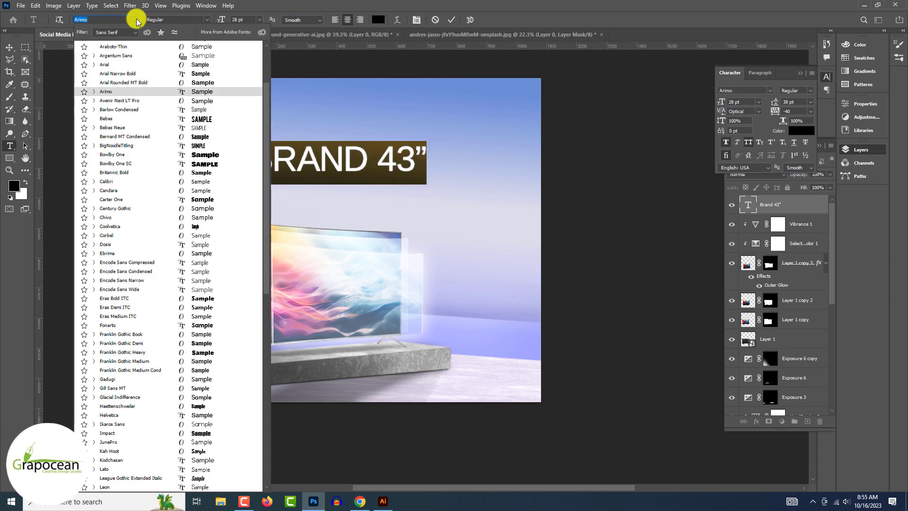
key("Return")
left_click(9, 48)
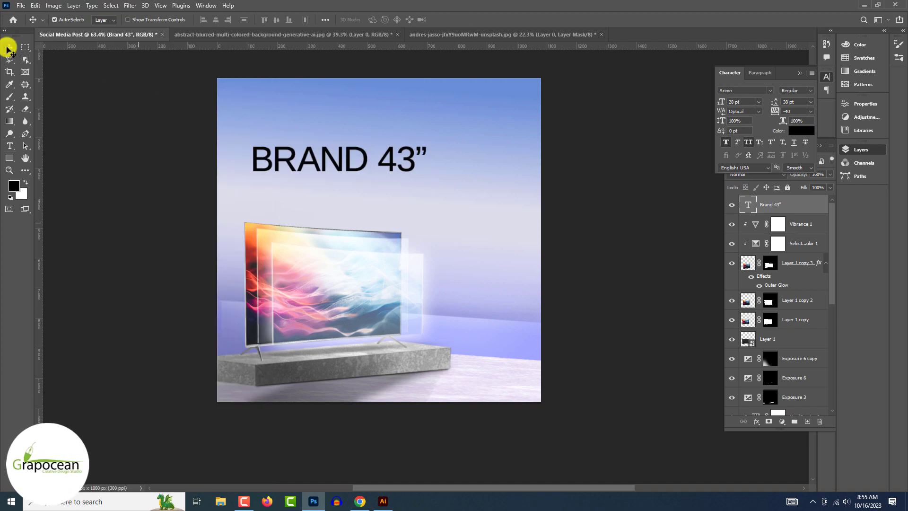
left_click_drag(346, 163, 345, 151)
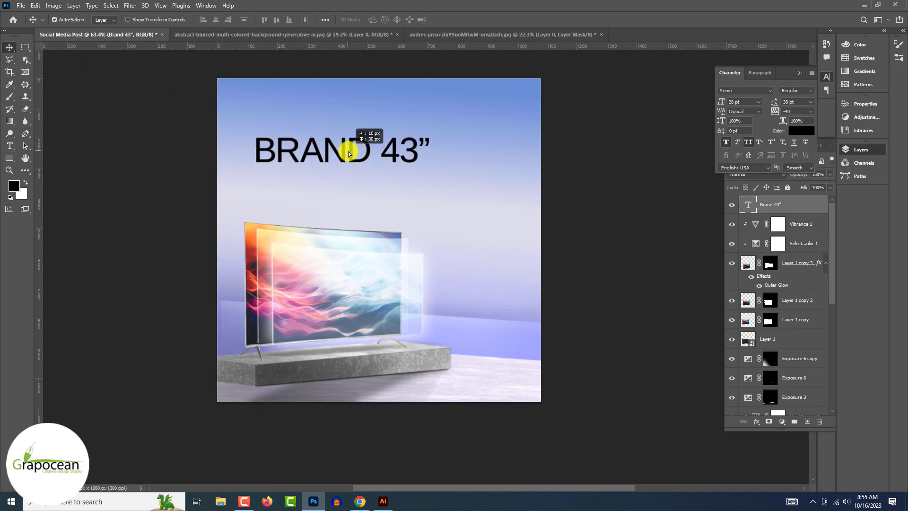
Type 'CRYSTAL UHD SMART TV' below the headline and set it to 11 pt.
key("t")
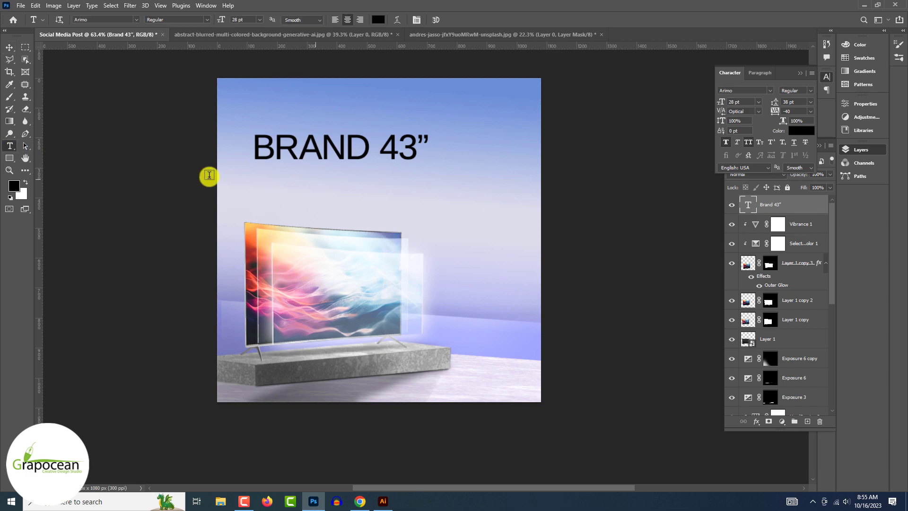
left_click(301, 189)
type("CRYSTA")
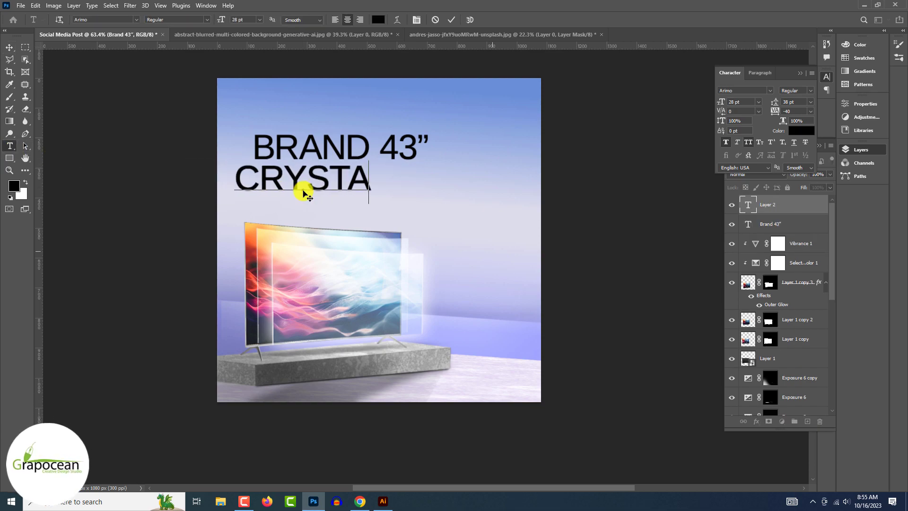
type("L UHD")
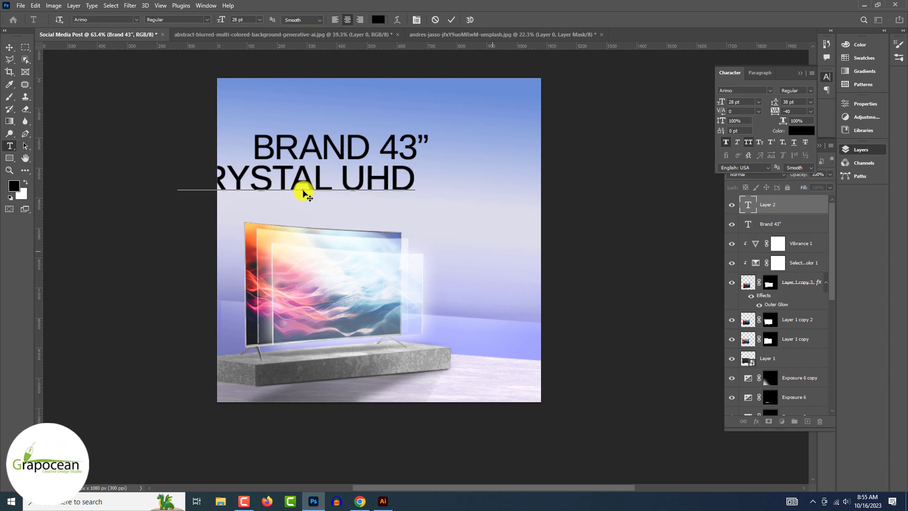
type(" SMART T V")
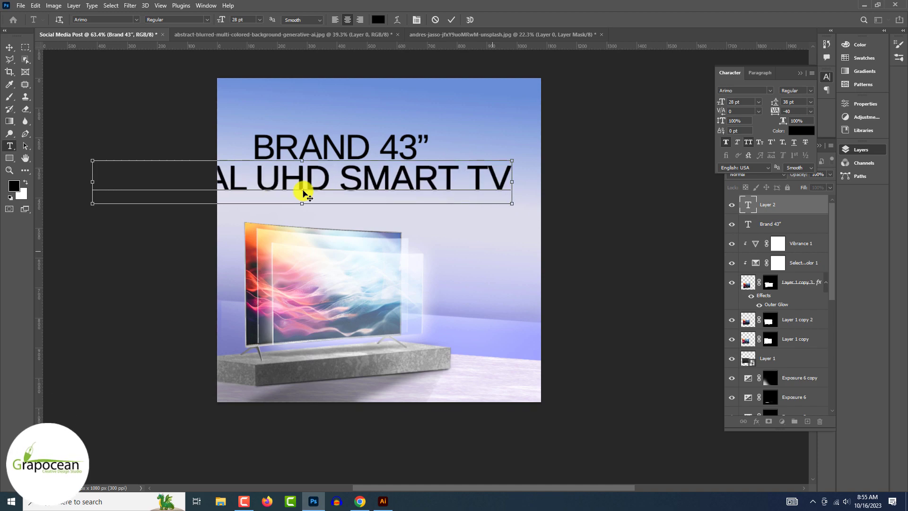
key("ctrl+a")
left_click_drag(224, 20, 184, 26)
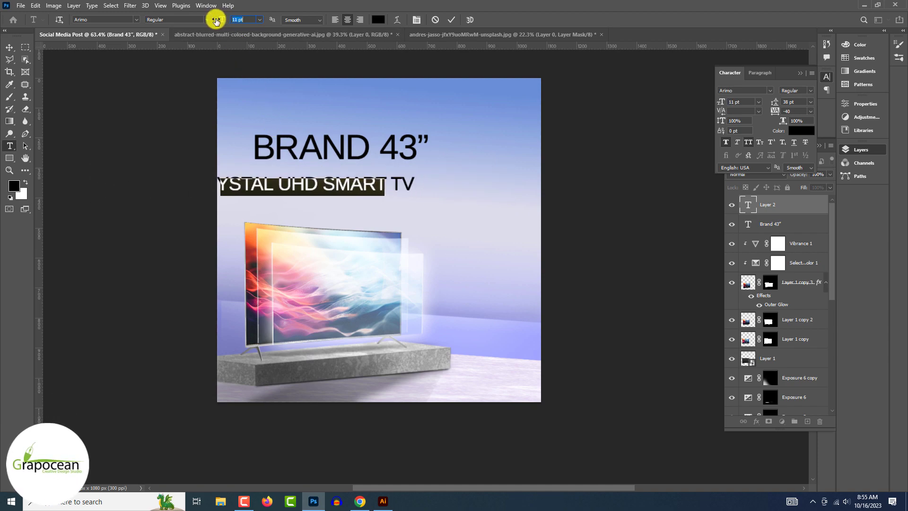
Move the subtitle up under BRAND 43" and select the whole line.
left_click(10, 48)
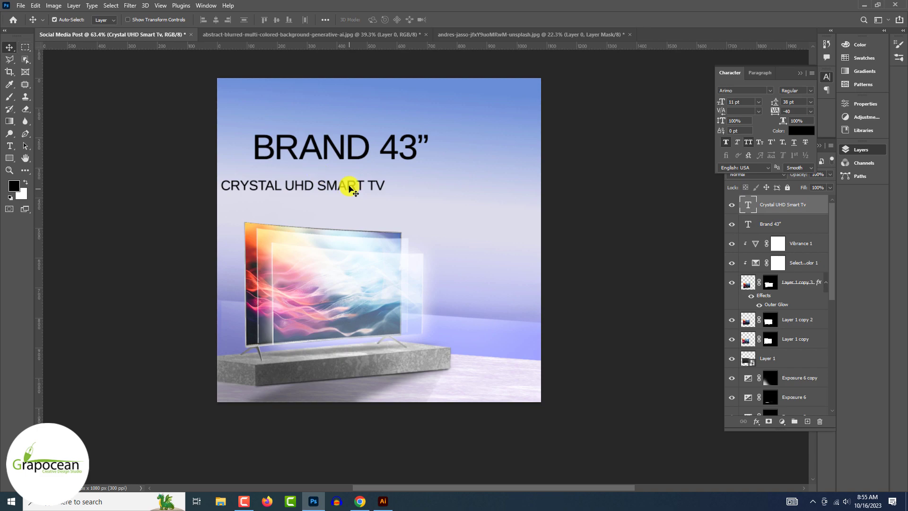
left_click_drag(348, 186, 381, 181)
left_click(13, 145)
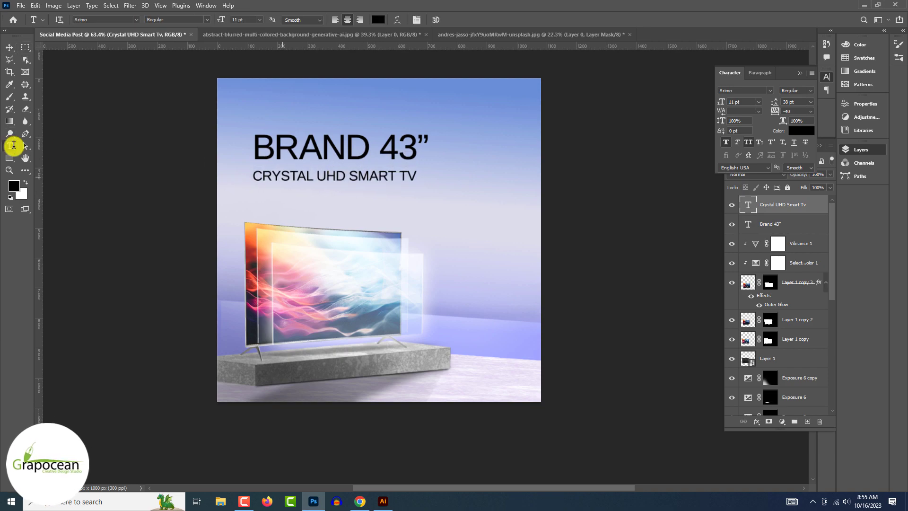
left_click_drag(254, 177, 524, 196)
Turn off All Caps on the subtitle and try Arial in the Narrow style.
left_click(748, 142)
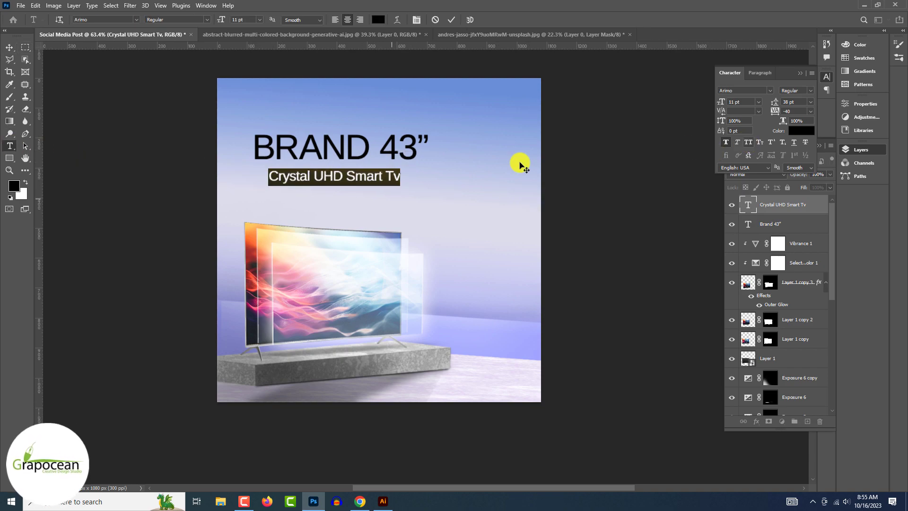
left_click(328, 178)
key("ctrl+a")
left_click(206, 20)
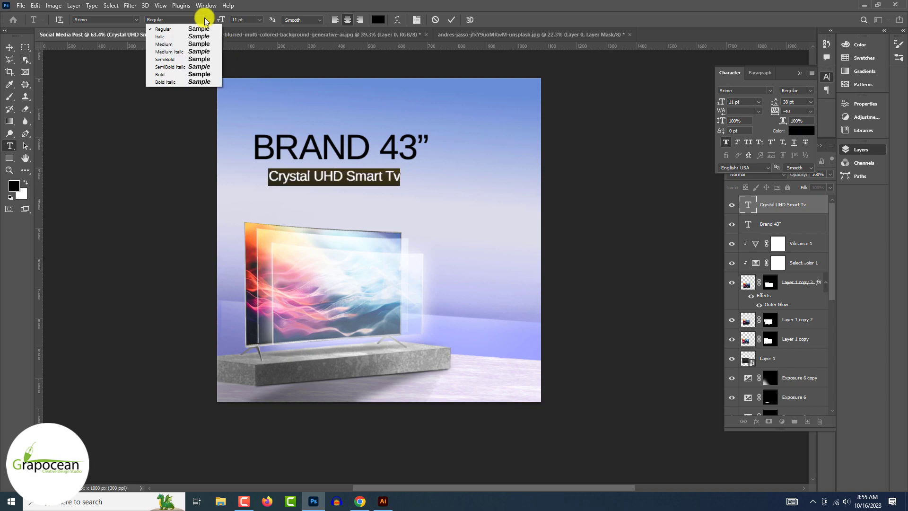
left_click(136, 20)
key("Up")
key("Up")
key("Up")
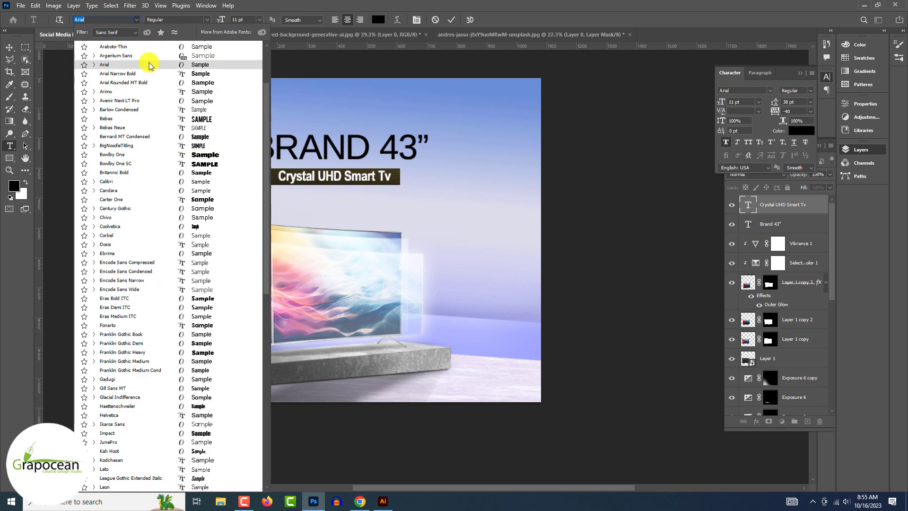
key("Return")
key("ctrl+a")
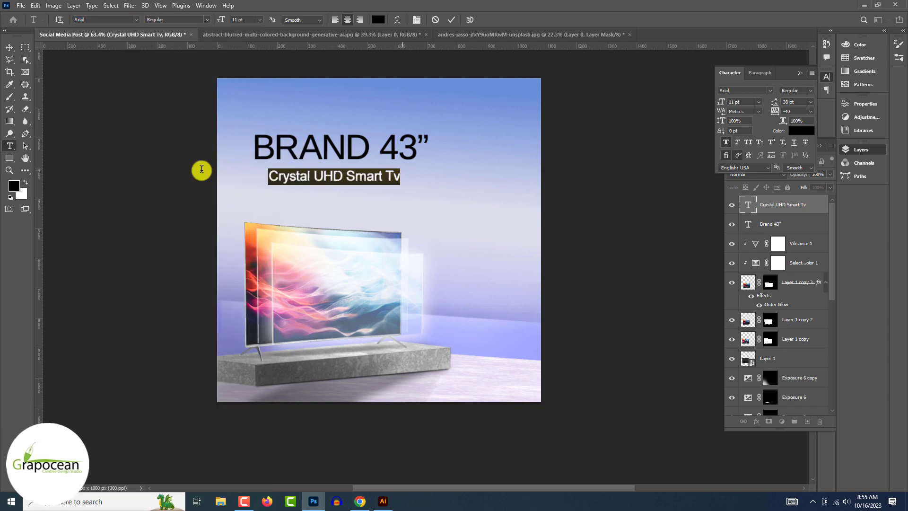
left_click(207, 19)
left_click(182, 28)
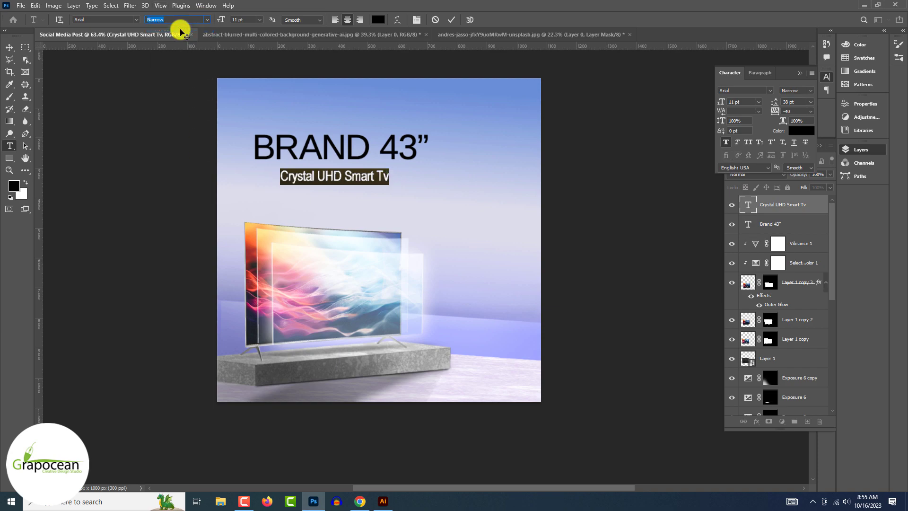
Change the subtitle font to Montserrat Light.
left_click(208, 19)
left_click(136, 19)
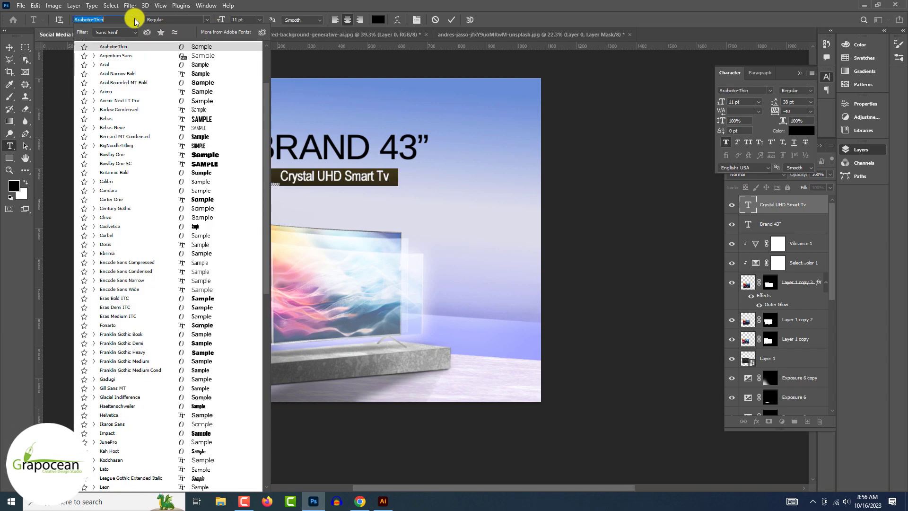
type("Corbel")
key("Down")
key("Down")
key("Down")
key("Down")
key("Down")
key("Down")
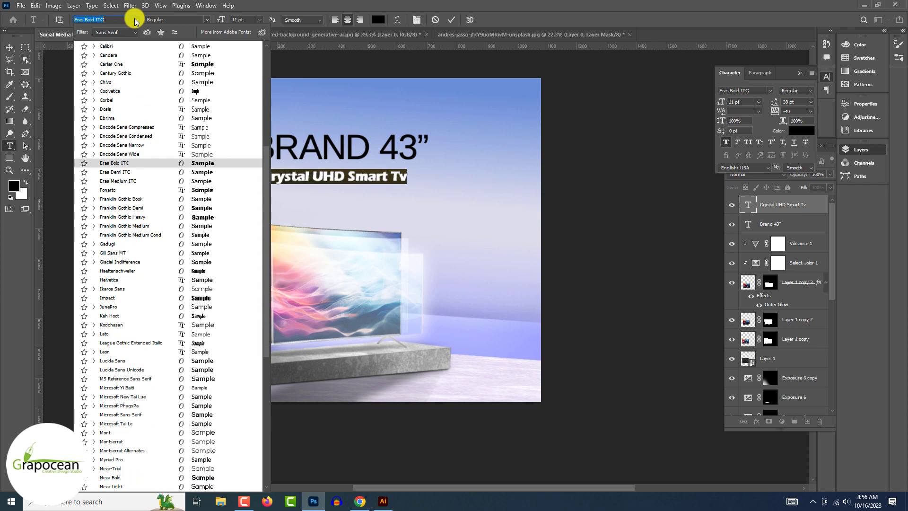
key("Down")
key("Down")
key("Down")
key("Down")
key("Down")
key("Down")
key("Down")
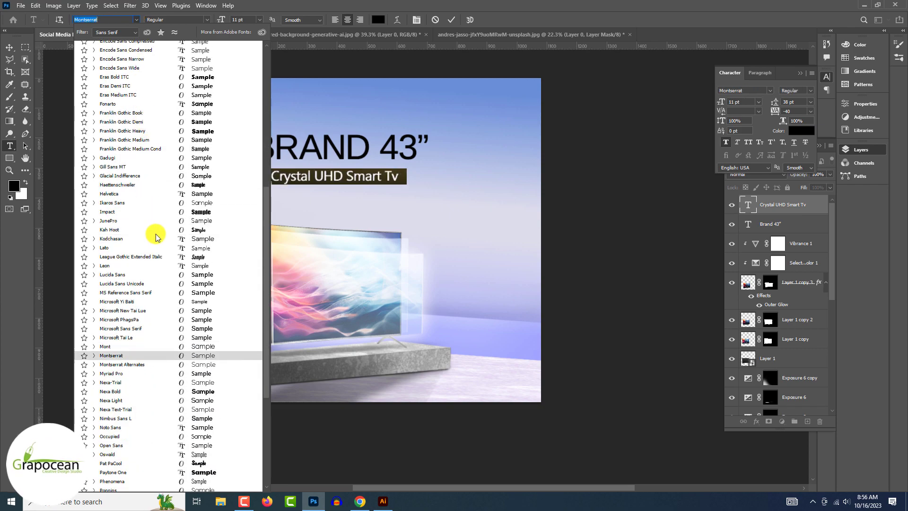
left_click(168, 358)
left_click(202, 20)
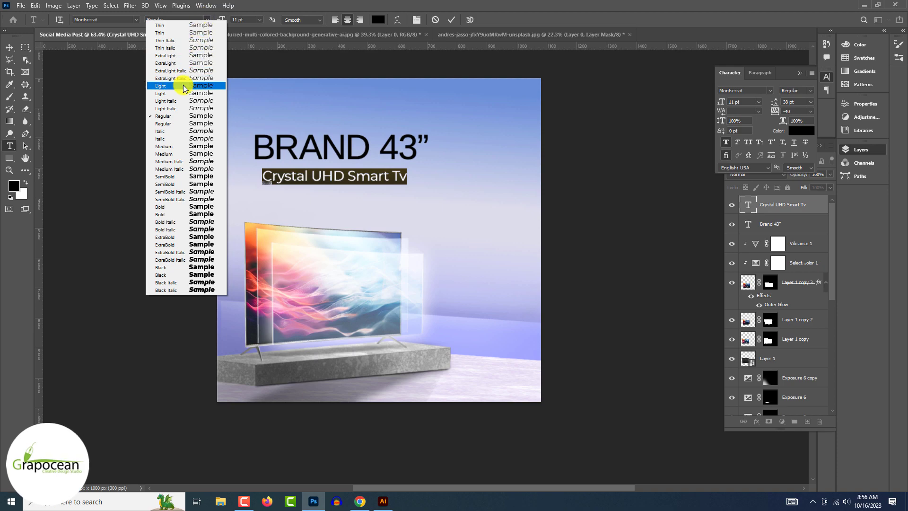
left_click(184, 86)
Make the words UHD Smart Medium weight and shrink the subtitle to 9 pt.
left_click_drag(311, 176, 393, 176)
left_click(207, 19)
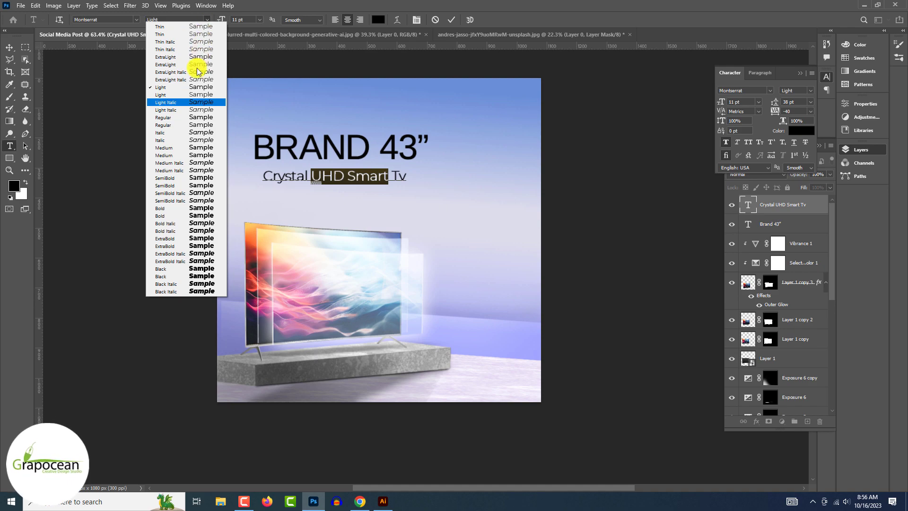
left_click(179, 148)
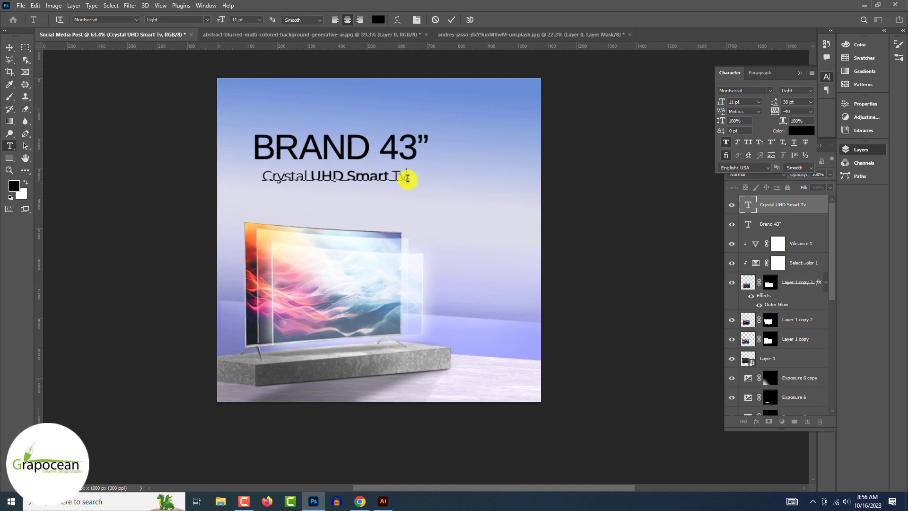
key("ctrl+a")
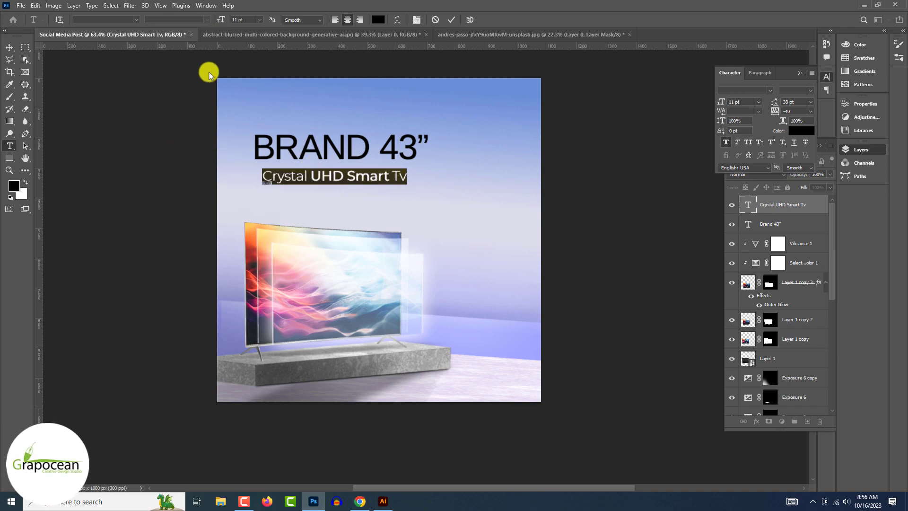
left_click_drag(226, 20, 221, 19)
Move the subtitle up closer to the headline and select both text layers together.
left_click(9, 48)
left_click_drag(312, 183, 312, 177)
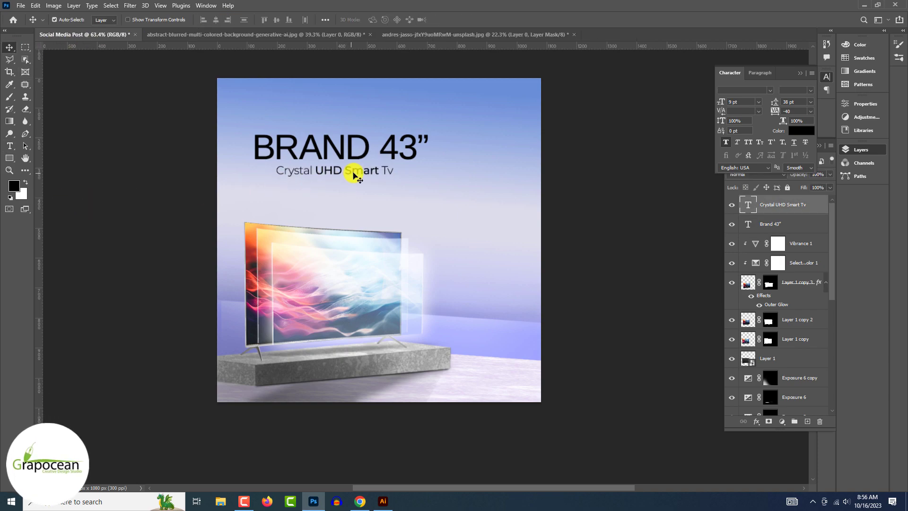
key("ctrl+minus")
key("ctrl+minus")
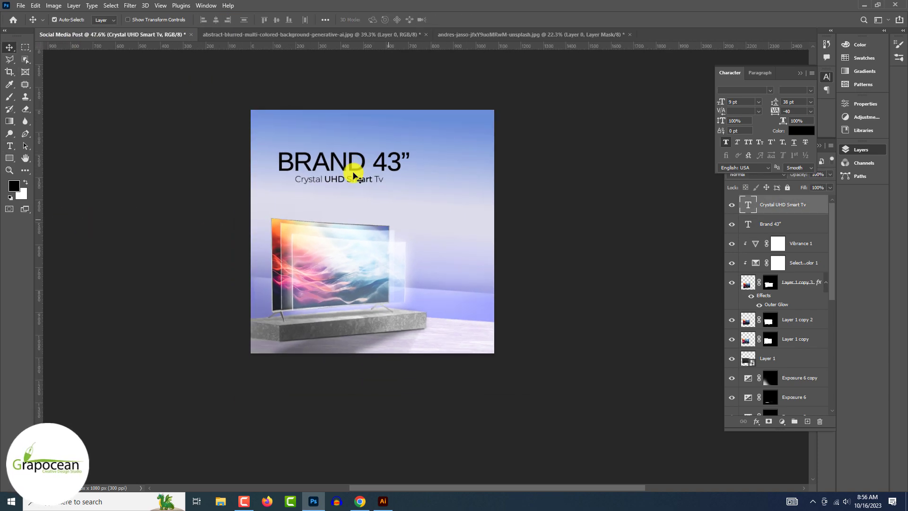
scroll(362, 179, "up", 2)
left_click(342, 149, "shift")
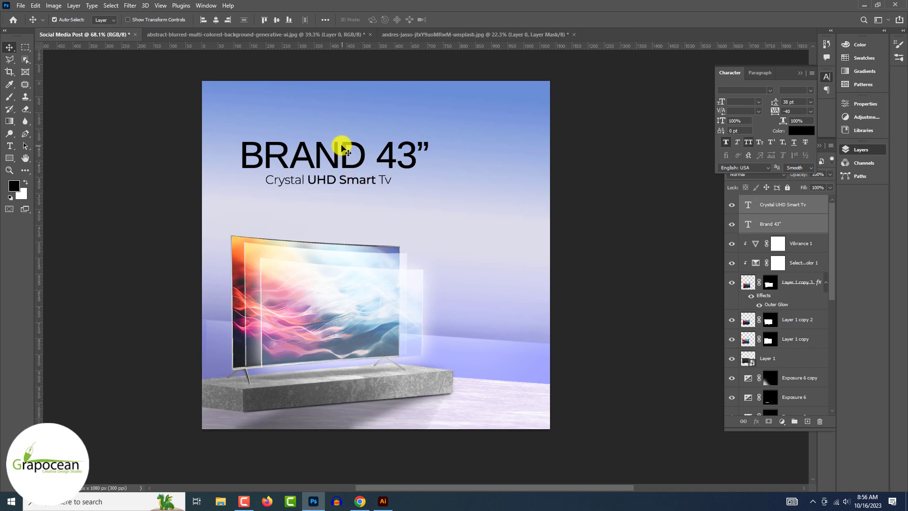
scroll(346, 160, "up", 3)
left_click(348, 178)
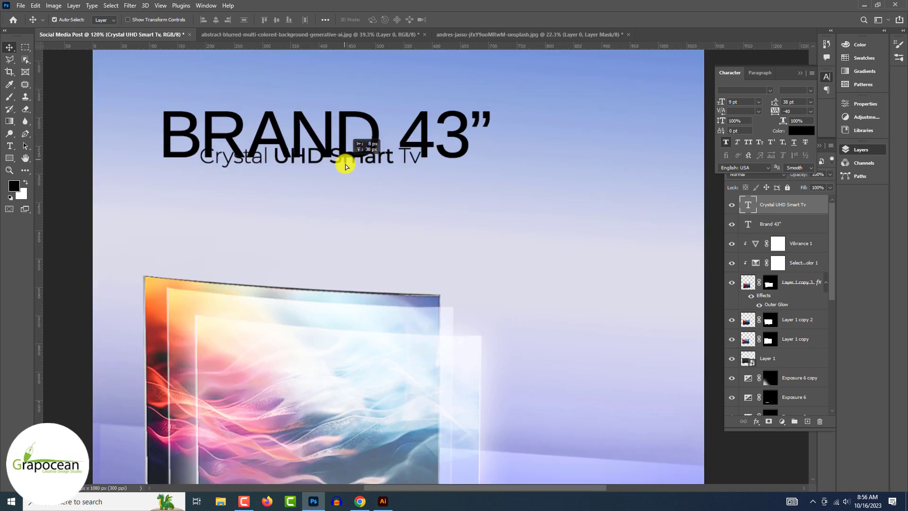
left_click(423, 142, "shift")
scroll(379, 166, "down", 2)
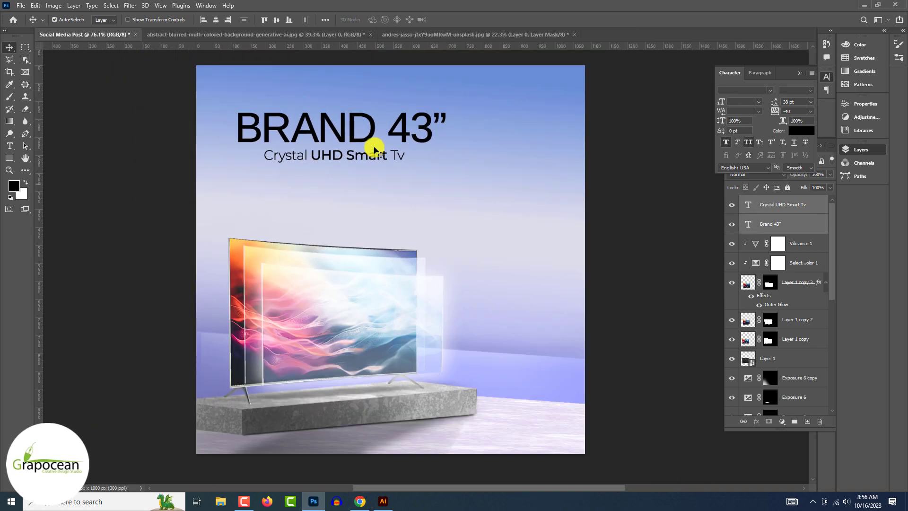
left_click(10, 158)
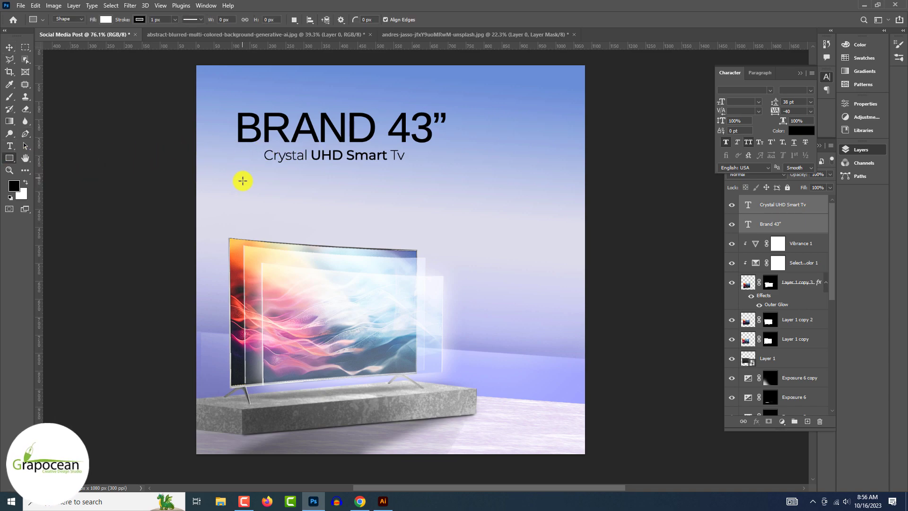
Draw a rounded bar below the subtitle and give it a blue fill.
left_click_drag(415, 209, 405, 210)
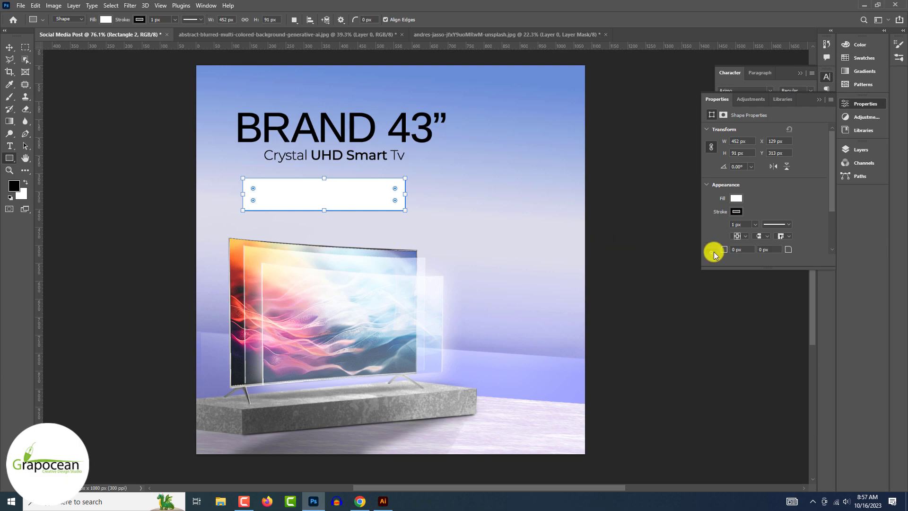
left_click(736, 250)
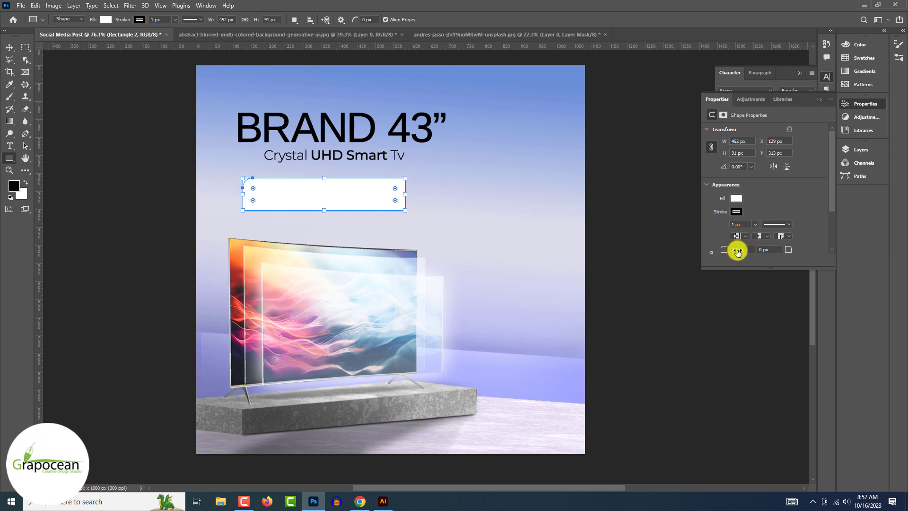
type("27")
scroll(758, 250, "down", 1)
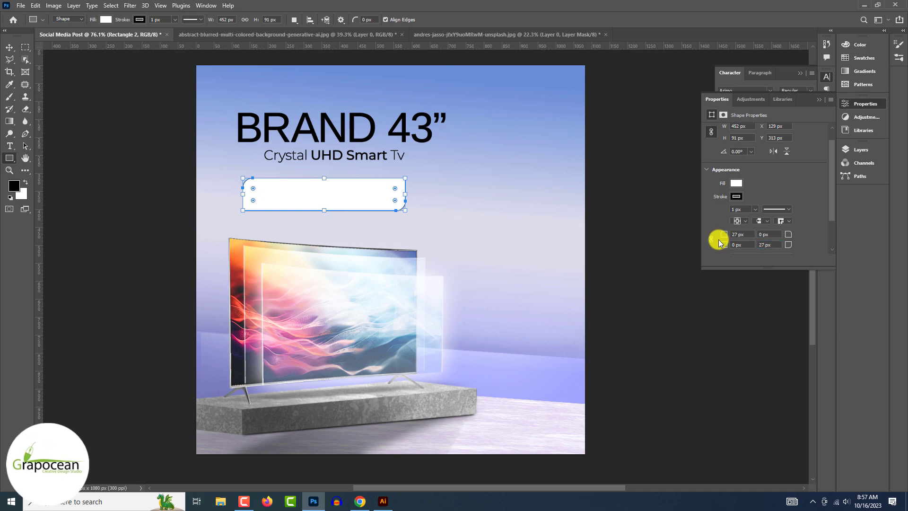
left_click(107, 21)
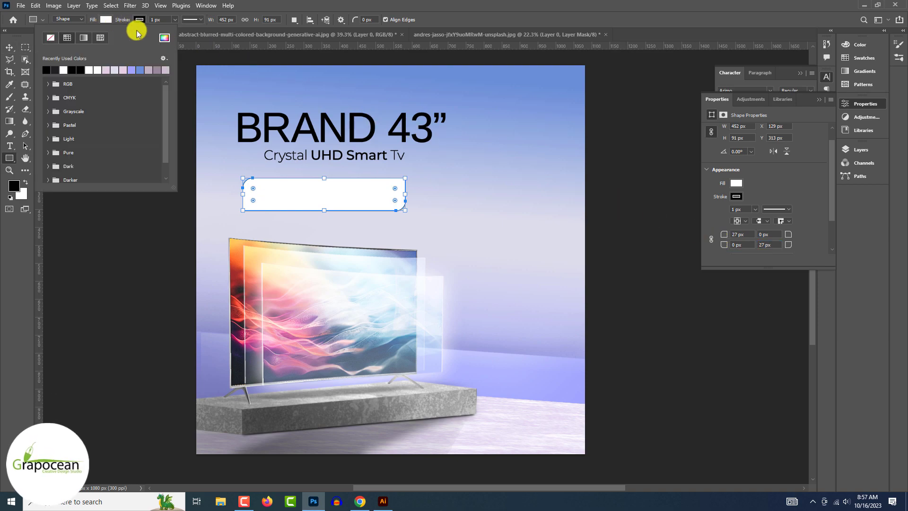
left_click(164, 37)
left_click(751, 262)
left_click(9, 48)
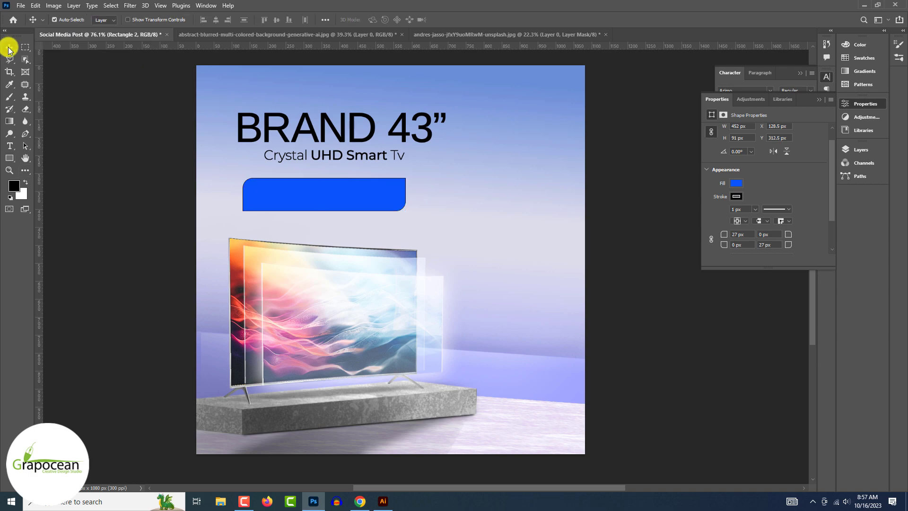
left_click(9, 158)
left_click(118, 20)
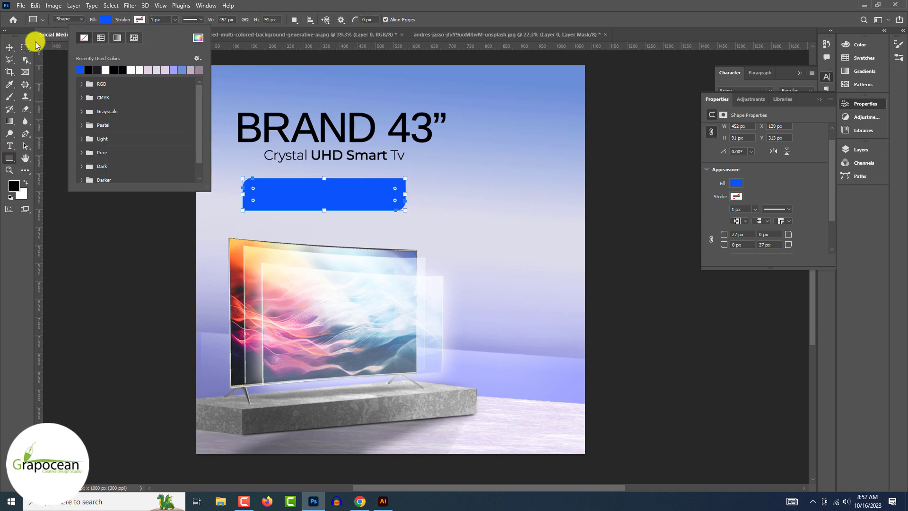
Free Transform the blue bar wider to 525 px.
key("v")
left_click(126, 187)
left_click(375, 194)
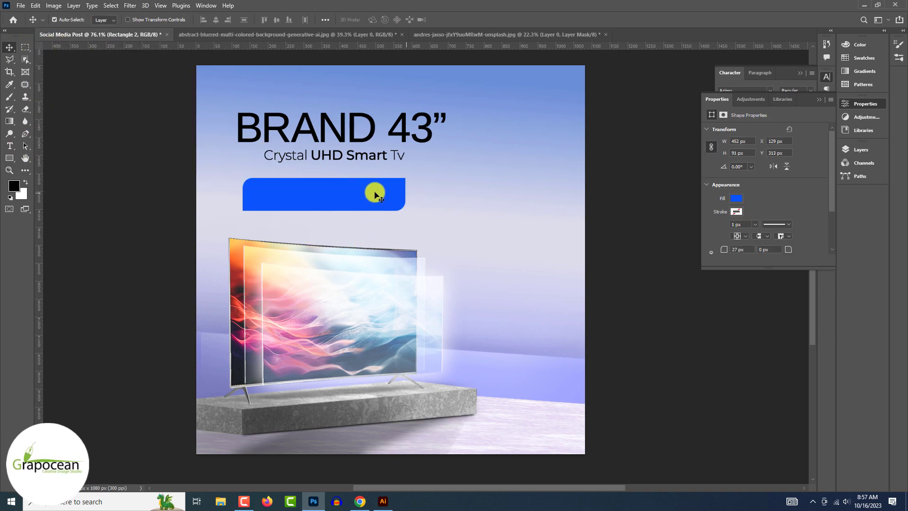
key("ctrl+t")
left_click_drag(405, 194, 436, 195)
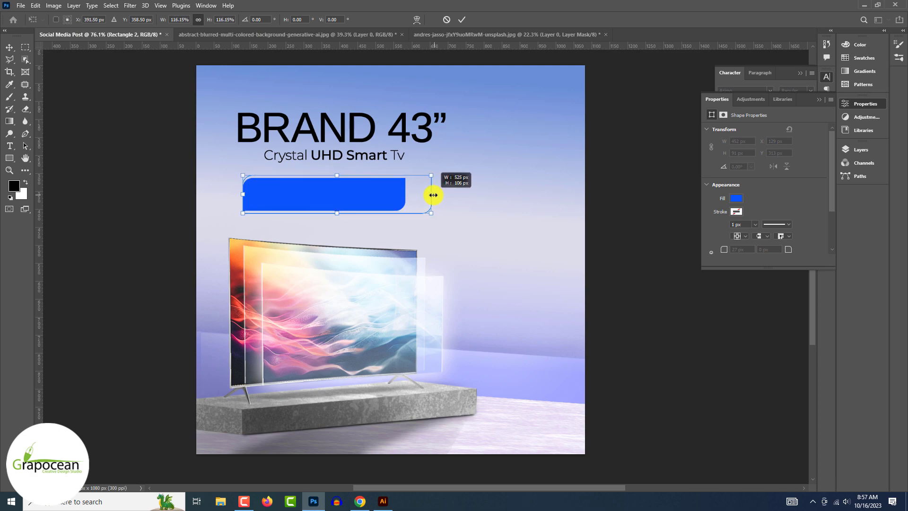
left_click(461, 19)
Duplicate the bar just below it and shrink the copy to about two-thirds width.
scroll(364, 222, "up", 1)
mouse_move(370, 184)
left_mouse_down()
mouse_move(364, 222)
mouse_move(375, 223)
left_mouse_up()
key("ctrl+t")
mouse_move(436, 227)
left_mouse_down()
mouse_move(394, 233)
mouse_move(416, 231)
mouse_move(268, 223)
left_mouse_up()
key("Return")
scroll(296, 223, "up", 3)
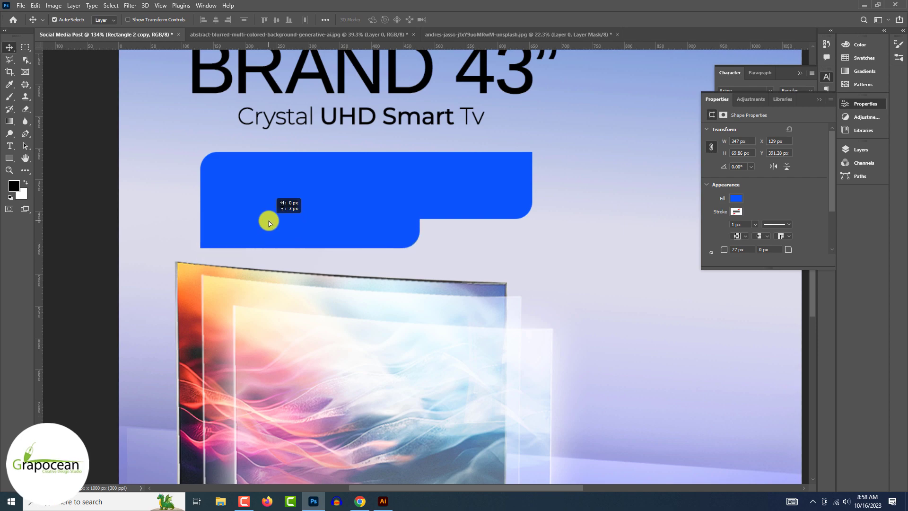
scroll(269, 220, "down", 5)
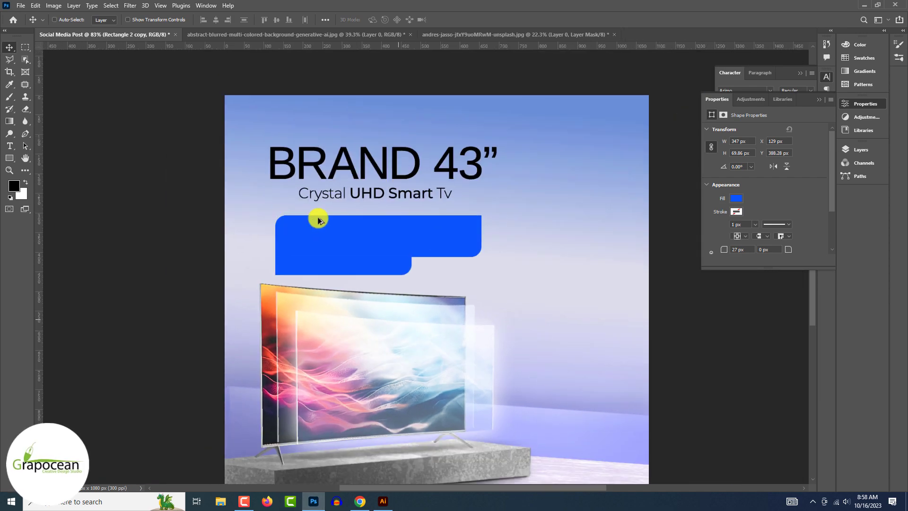
Change the lower bar copy's fill from blue to yellow in the colour picker.
left_click(739, 200)
left_click(830, 217)
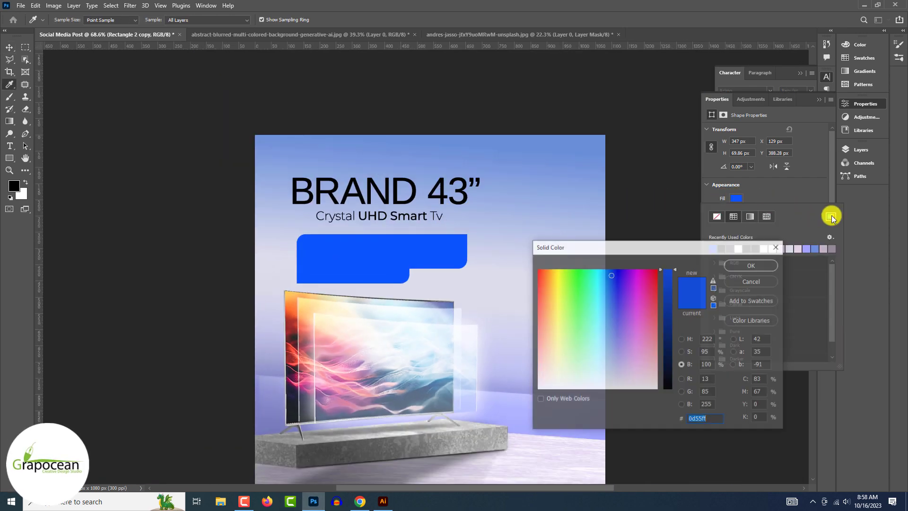
left_click_drag(685, 349, 680, 371)
left_click(681, 364)
left_click(681, 391)
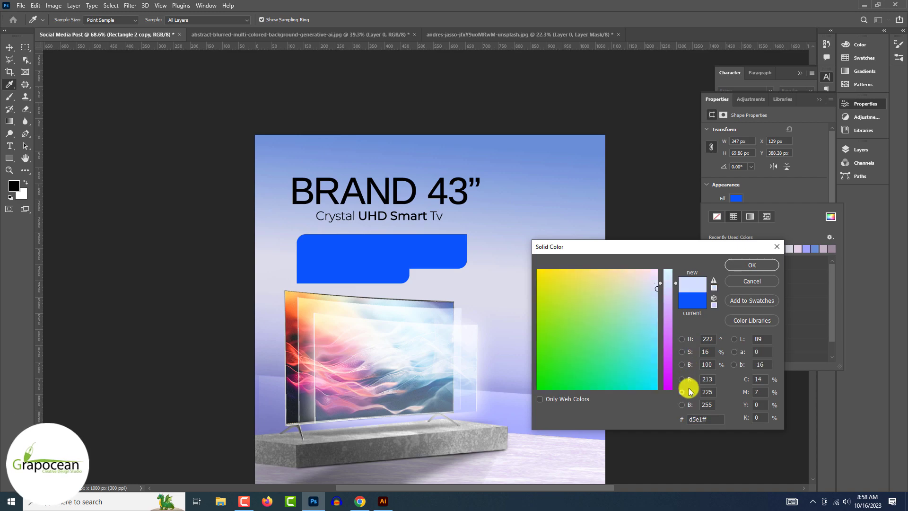
left_click(733, 364)
left_click_drag(668, 325, 667, 270)
left_click(765, 264)
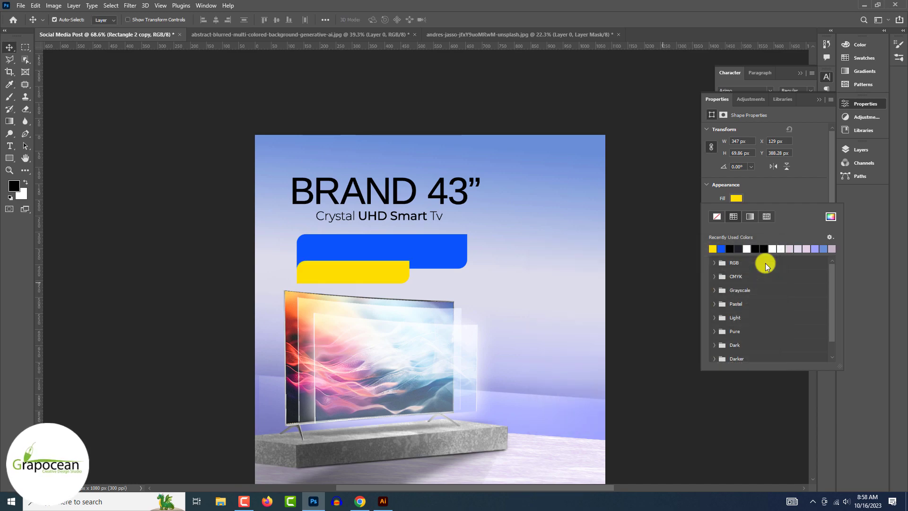
Lower green to make the copy's fill orange-yellow #ffbe00, then deselect the bar.
left_click(830, 216)
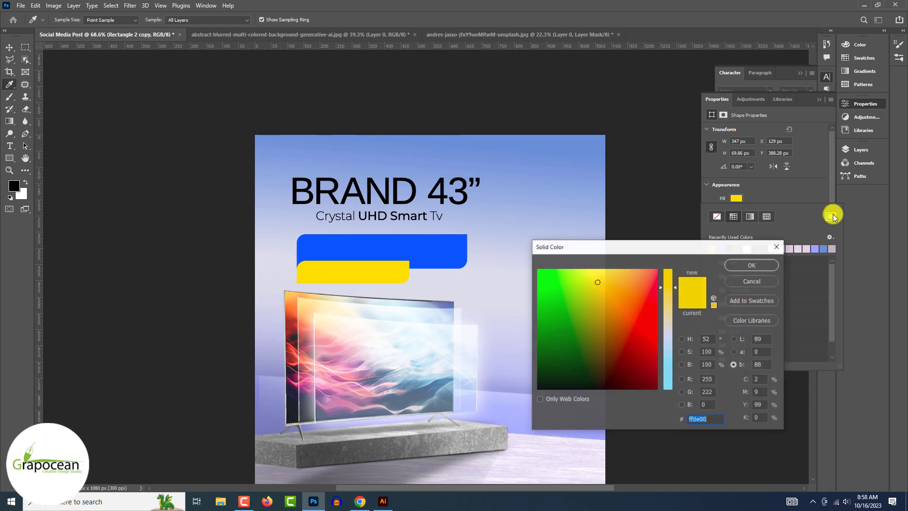
left_click(688, 351)
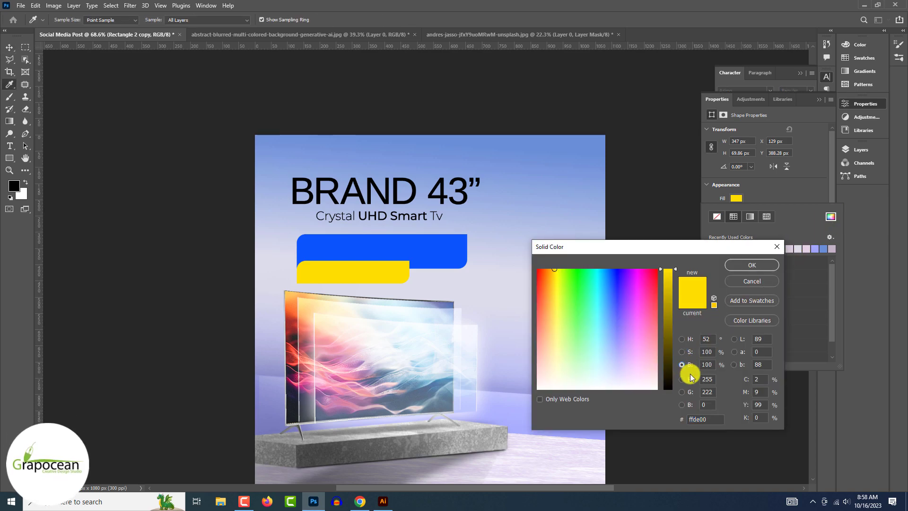
left_click(686, 339)
left_click(686, 379)
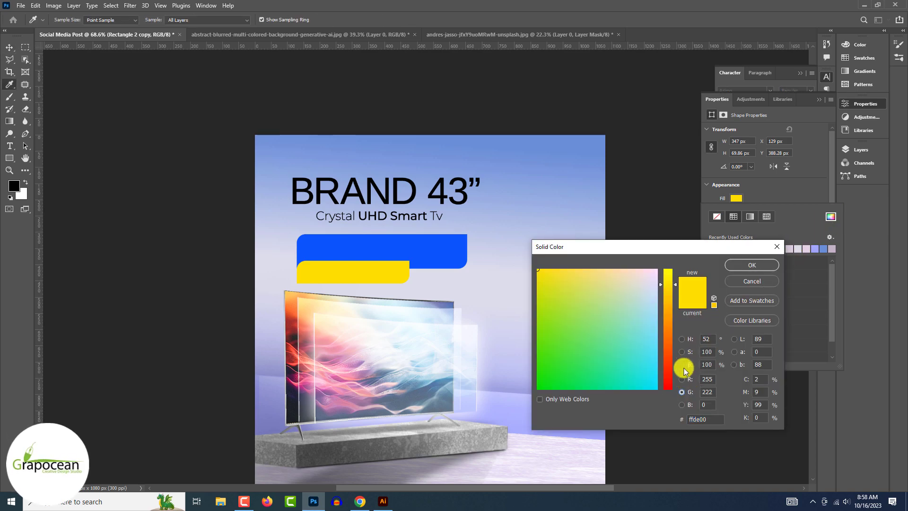
left_click(667, 300)
left_click(747, 265)
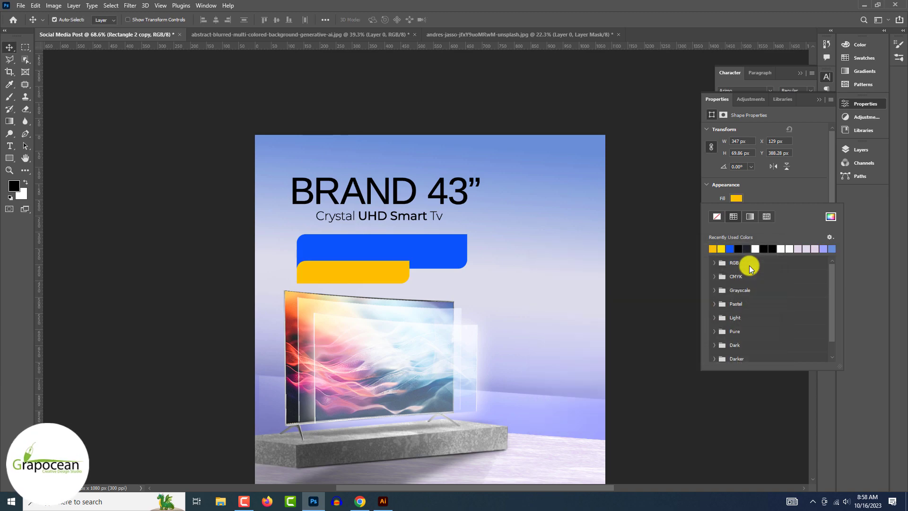
left_click(161, 235)
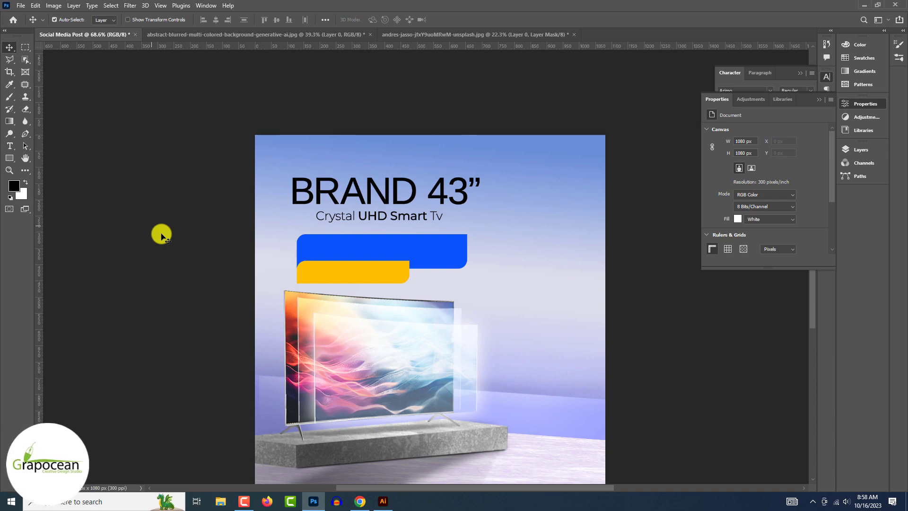
Type 'Price: 60,000Tk' inside the blue bar and shift it slightly left.
left_click(9, 146)
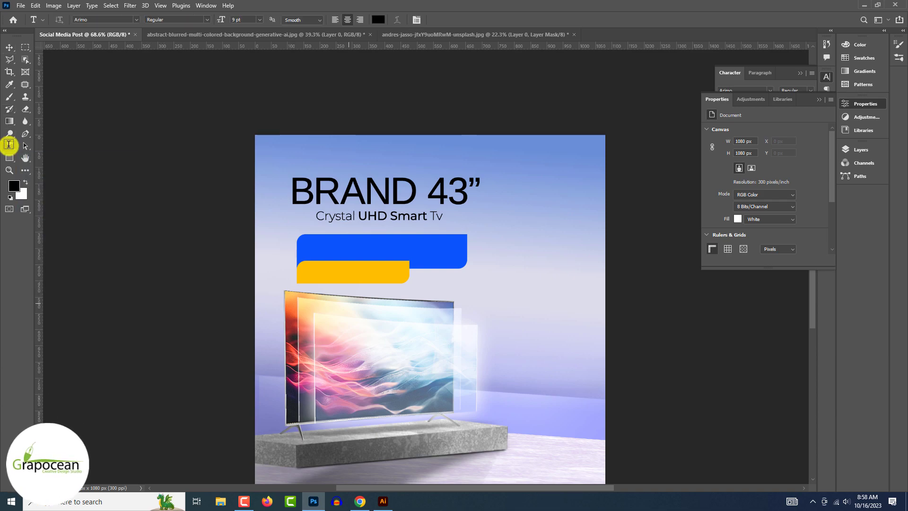
left_click(860, 149)
left_click(799, 204)
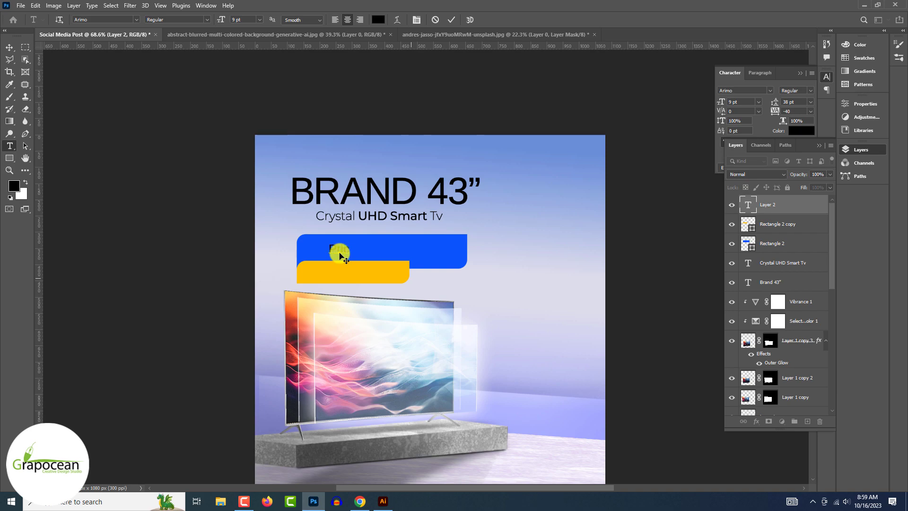
type("ce")
type(": 6")
type("00")
key("BackSpace")
key("BackSpace")
type("Tk")
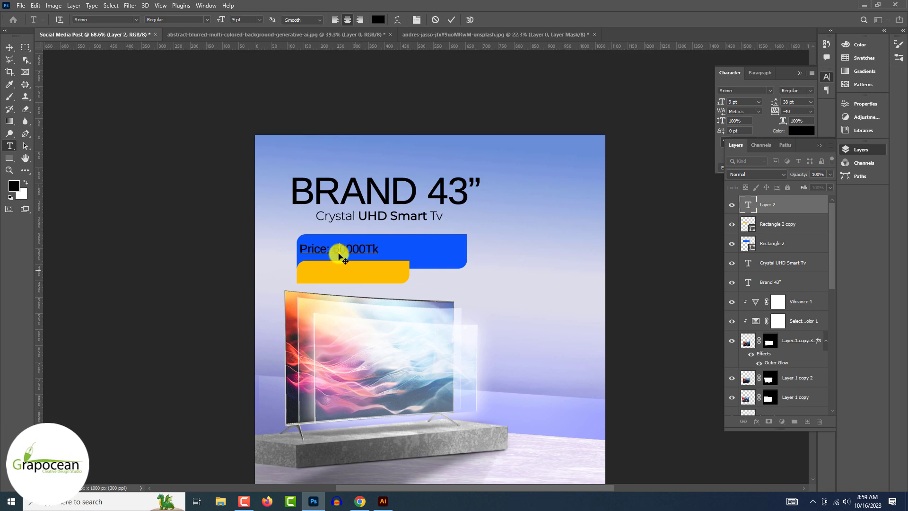
left_click_drag(345, 260, 338, 252)
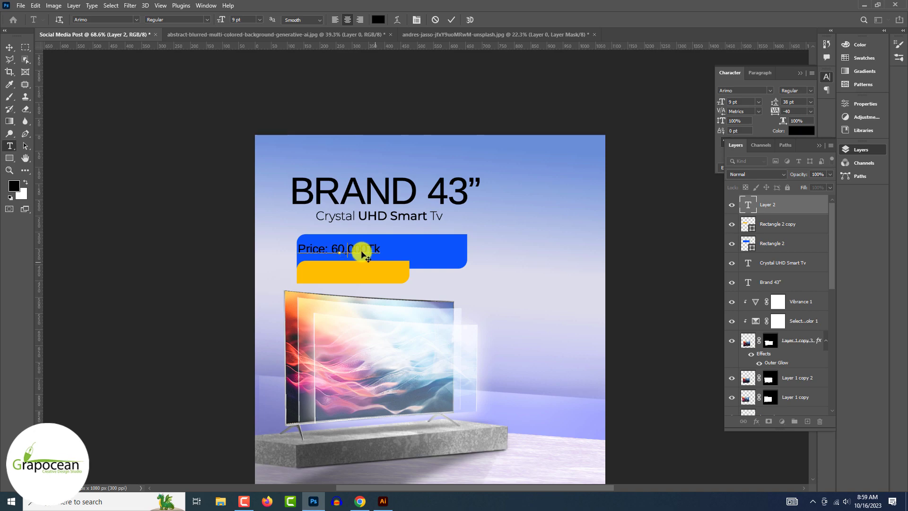
Colour the price text with a light cream sampled from the image.
triple_click(361, 251)
left_click(378, 20)
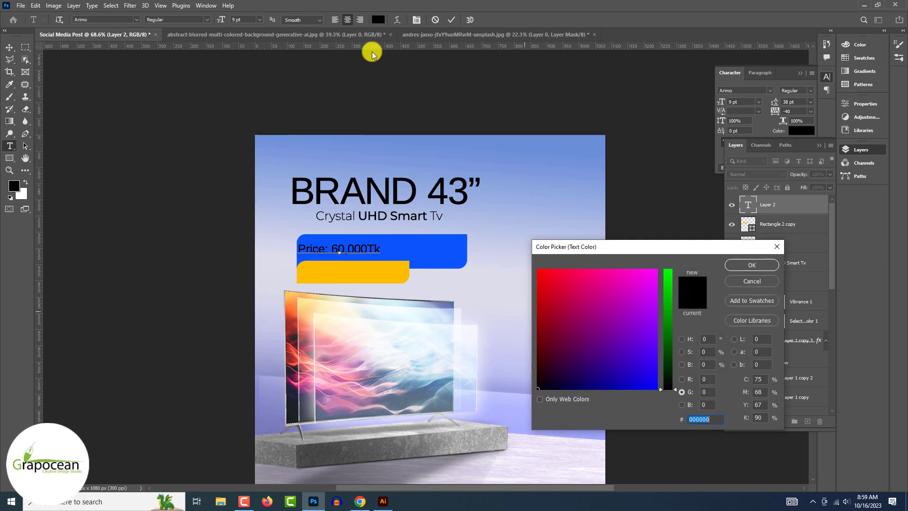
left_click(340, 317)
left_click(751, 265)
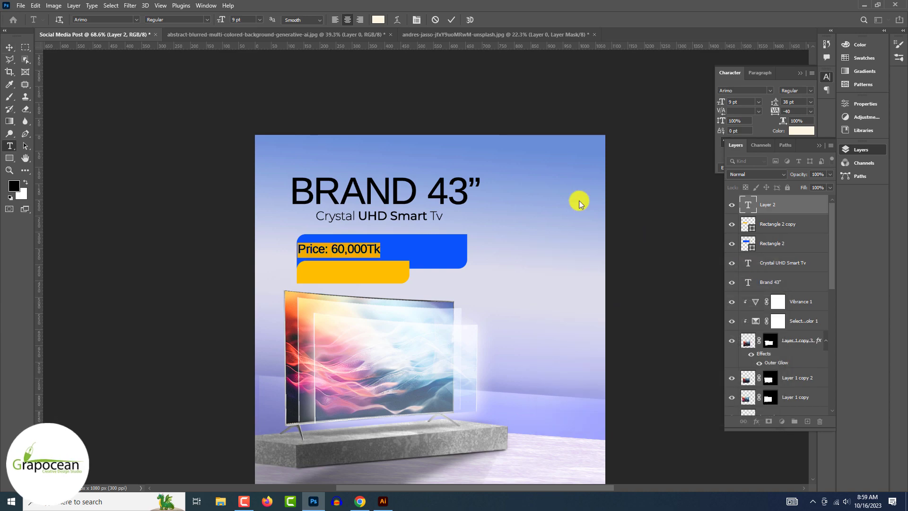
Set the price text font to Montserrat and commit it.
left_click(136, 20)
type("Corbel")
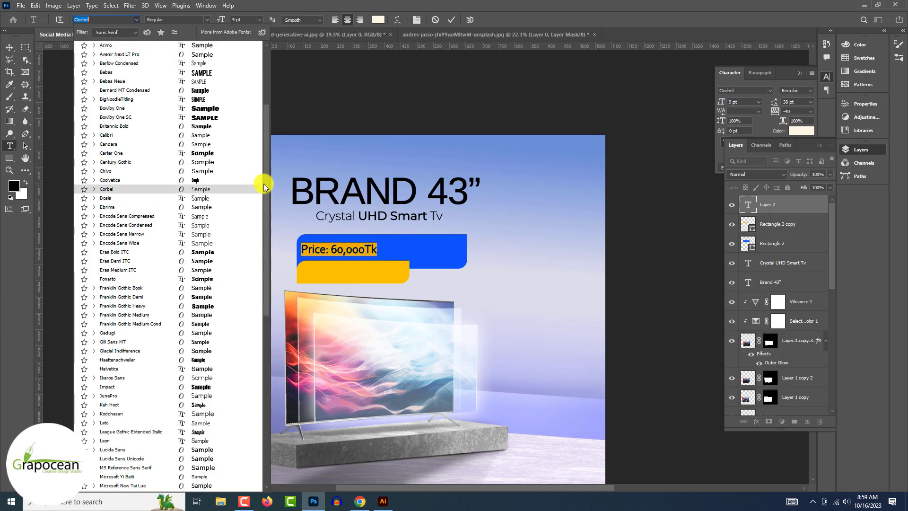
left_click_drag(267, 189, 269, 75)
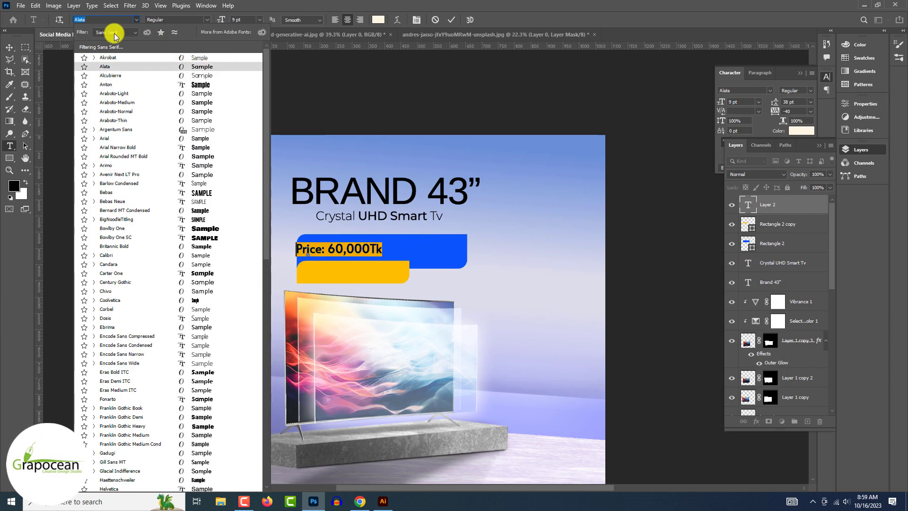
type("Montserrat")
key("Return")
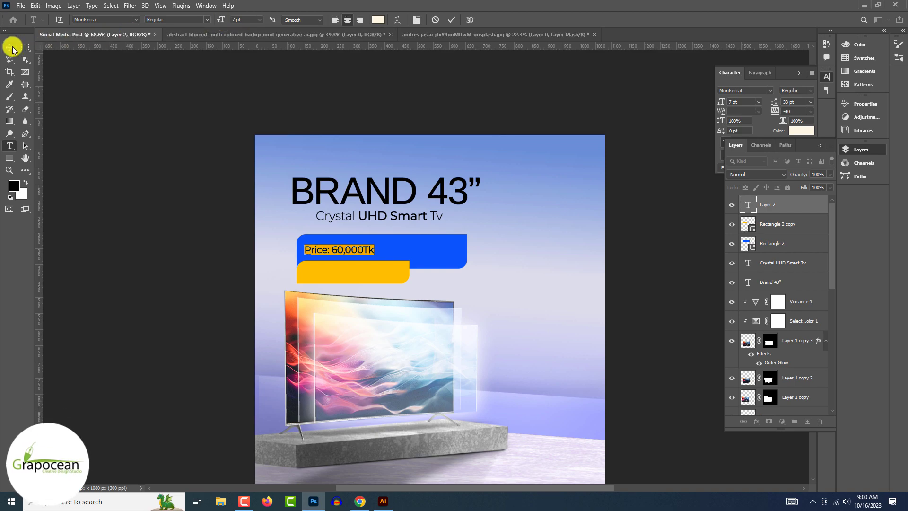
left_click(9, 47)
Duplicate the price text to the right and retype the copy as the new price.
scroll(354, 254, "up", 2)
left_click_drag(356, 251, 457, 250)
left_click(9, 146)
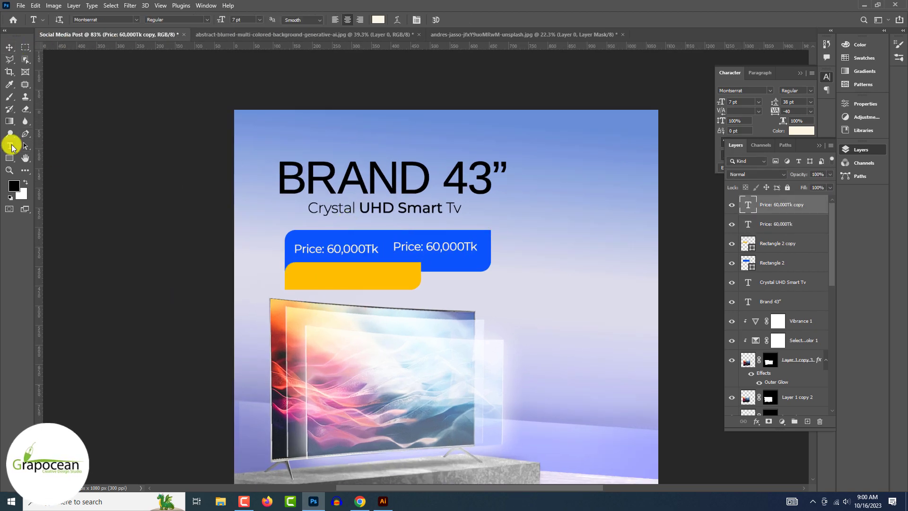
left_click_drag(395, 245, 542, 257)
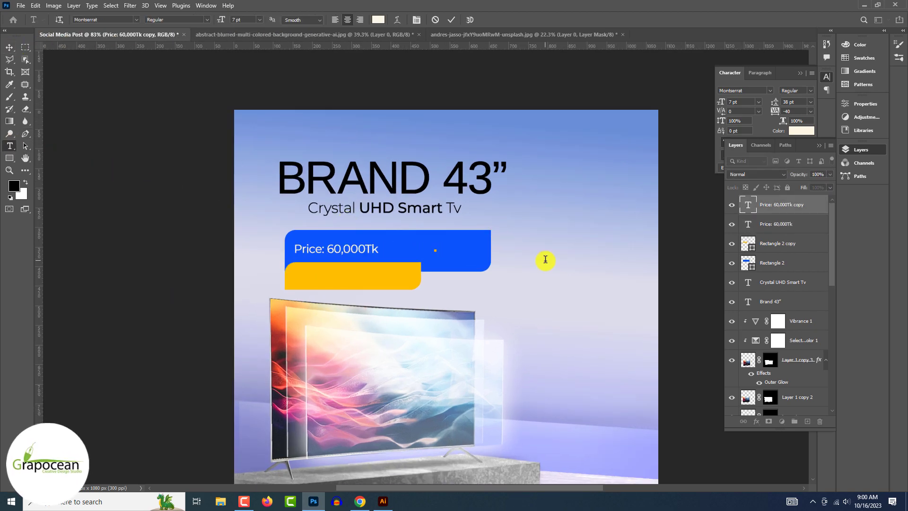
type("28,000")
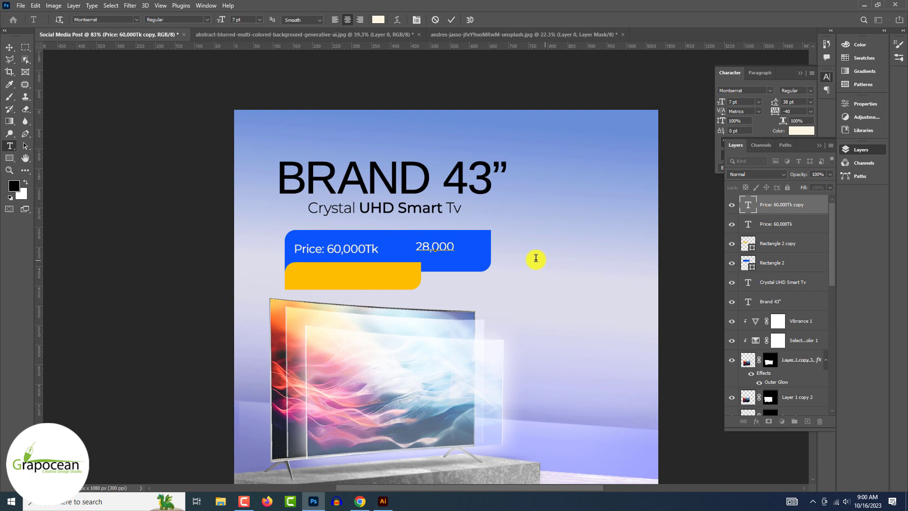
Make the 28,000 figure bold at 13 pt.
left_click_drag(454, 246, 400, 248)
left_click_drag(219, 20, 222, 21)
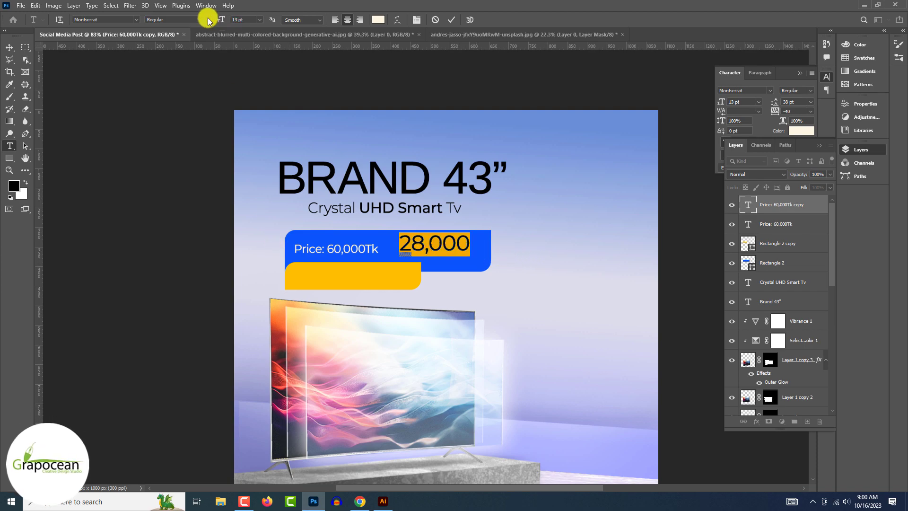
left_click(208, 20)
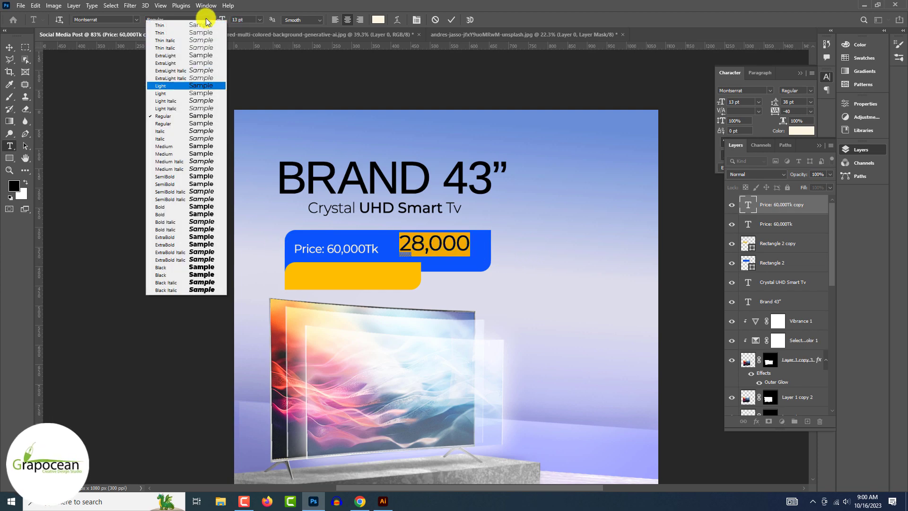
left_click(193, 210)
Commit the 28,000/ text and position it just right of the old 60,000Tk price.
left_click(9, 47)
left_click_drag(444, 247, 435, 253)
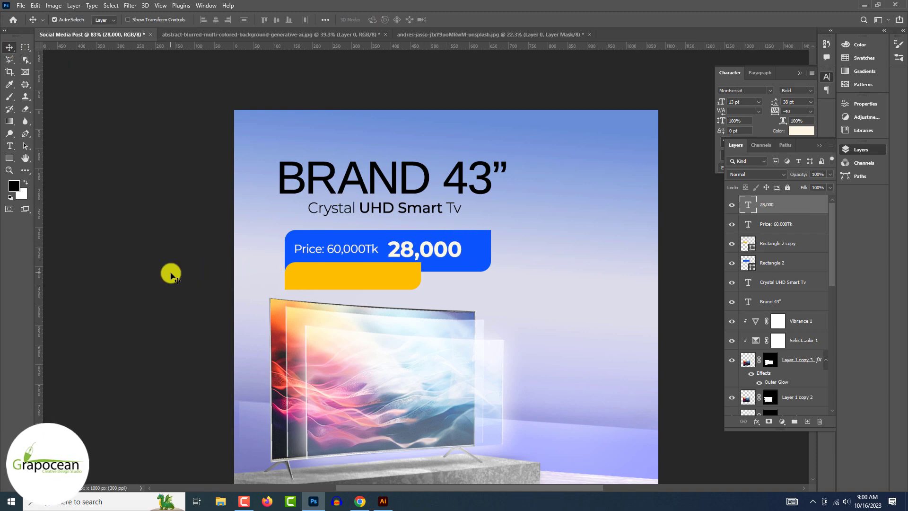
left_click(171, 274)
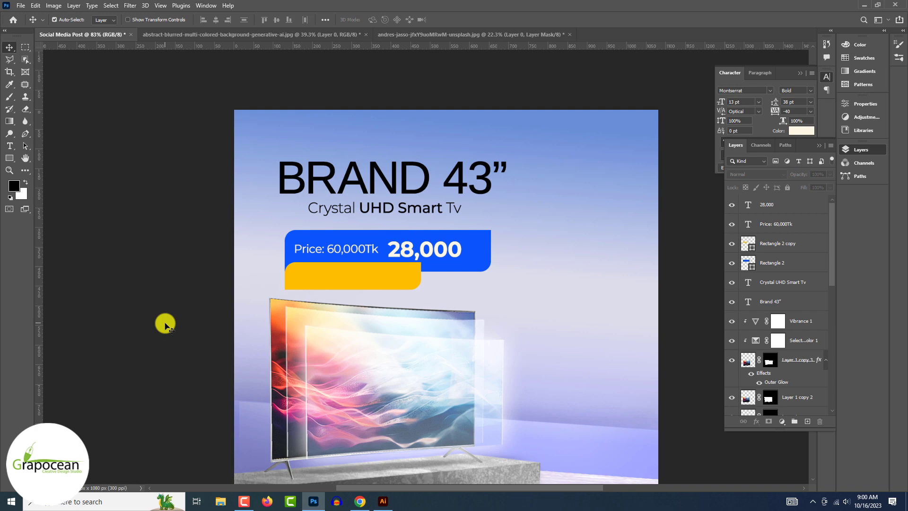
left_click(9, 146)
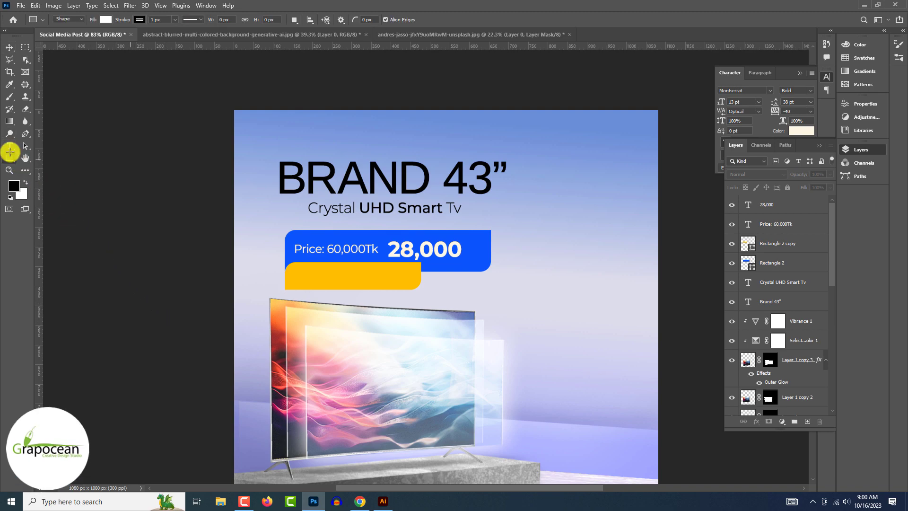
left_click(459, 248)
type("/")
key("ctrl+Return")
key("v")
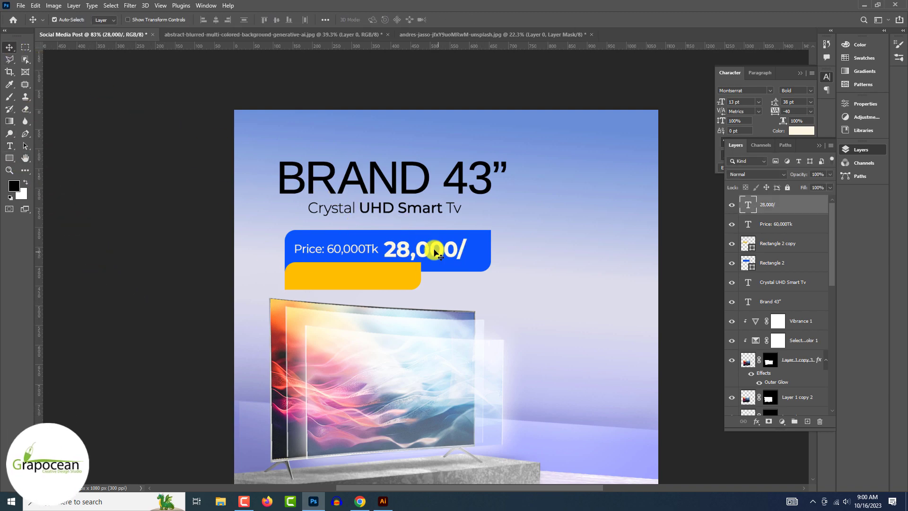
left_click_drag(432, 246, 439, 247)
Draw a thin horizontal line through 60,000Tk with the Line tool, then zoom out.
right_click(10, 158)
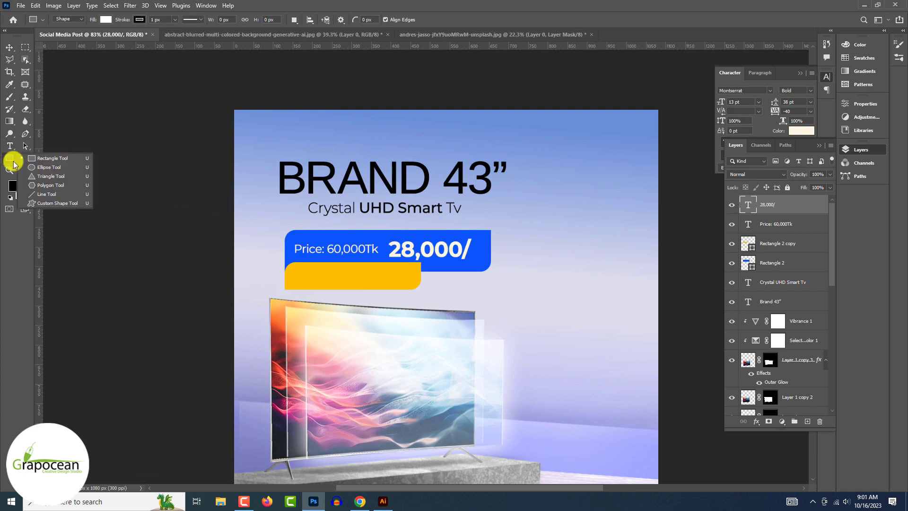
left_click(48, 193)
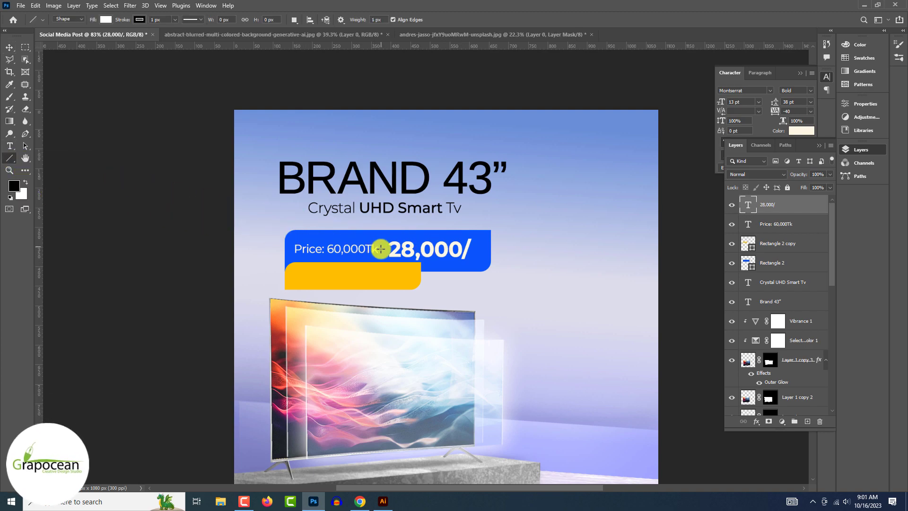
left_click_drag(333, 248, 325, 248)
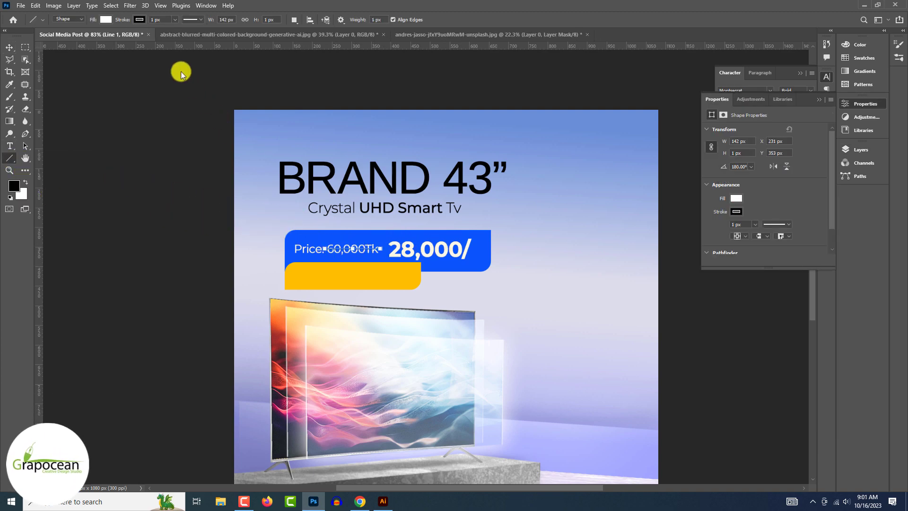
left_click(133, 23)
key("v")
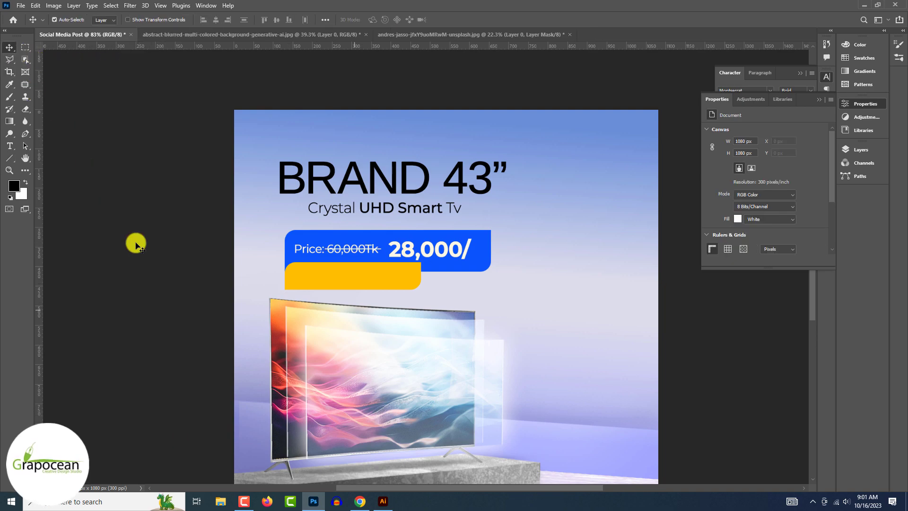
key("ctrl+minus")
key("ctrl+minus")
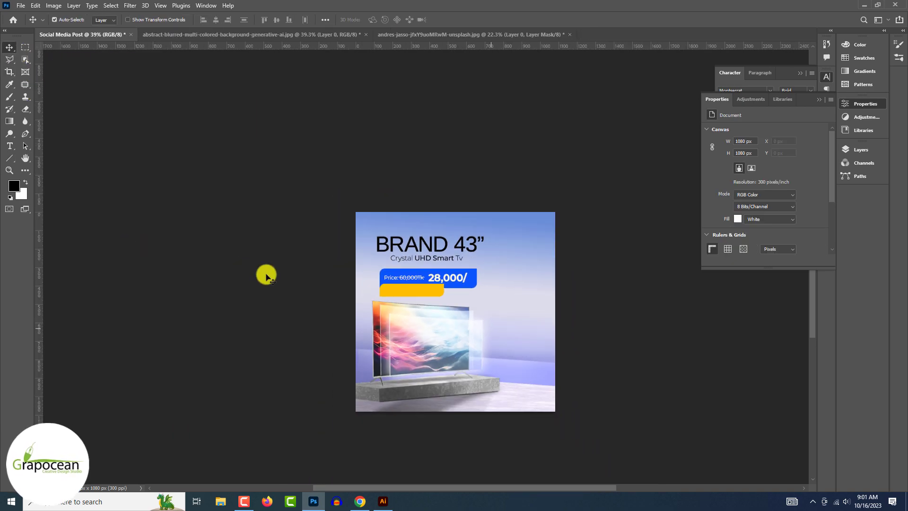
Move the yellow bar down and right, and widen it leftward with Free Transform.
scroll(458, 307, "up", 3)
mouse_move(441, 296)
left_mouse_down()
mouse_move(456, 303)
mouse_move(470, 290)
left_mouse_up()
scroll(492, 298, "up", 3)
scroll(492, 295, "down", 4)
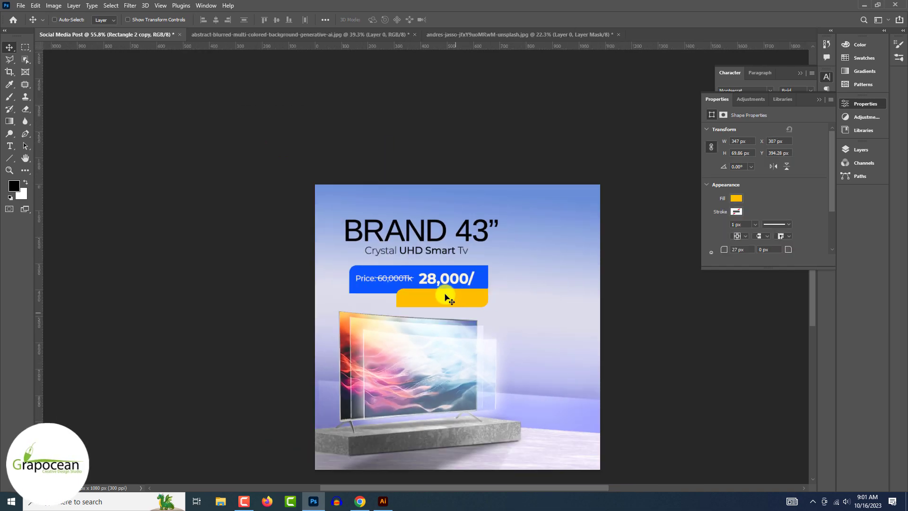
key("ctrl+t")
scroll(416, 303, "up", 3)
left_click_drag(380, 292, 341, 292)
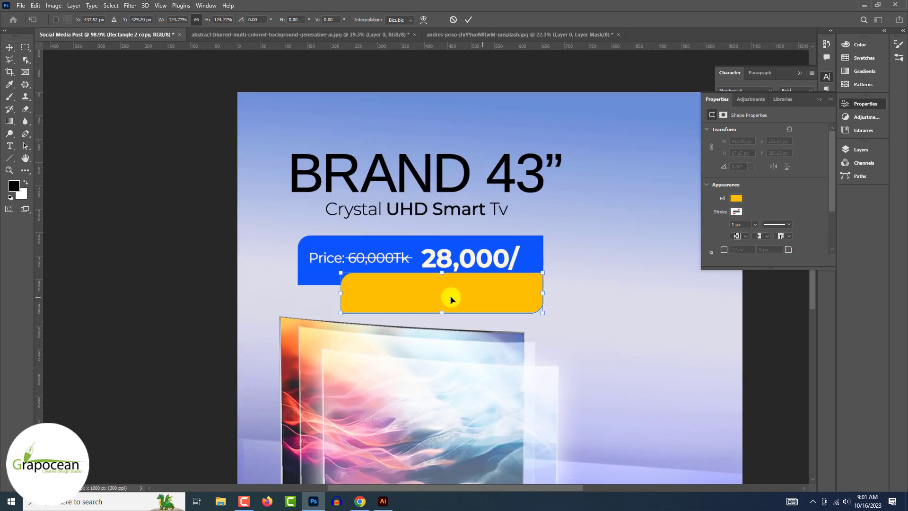
left_click_drag(451, 299, 522, 296)
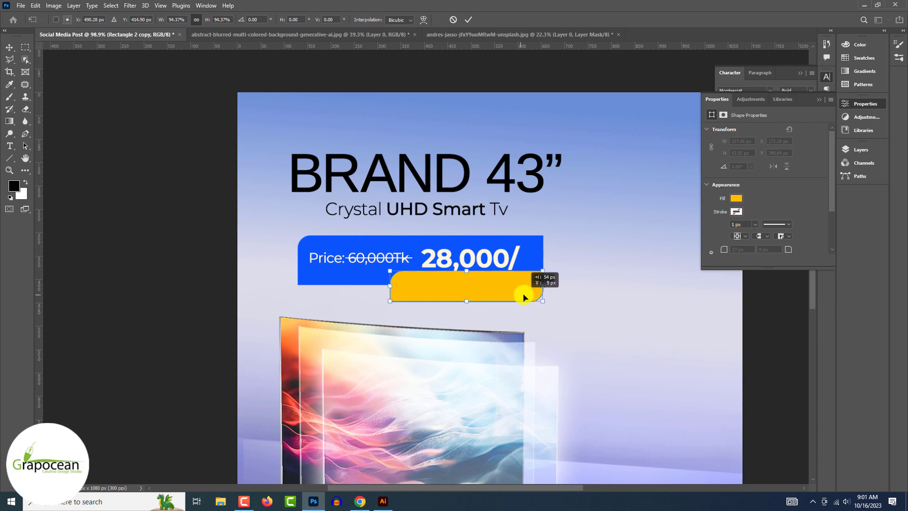
key("Return")
Shorten the blue price bar's height and narrow it to fit the prices.
scroll(709, 331, "down", 5)
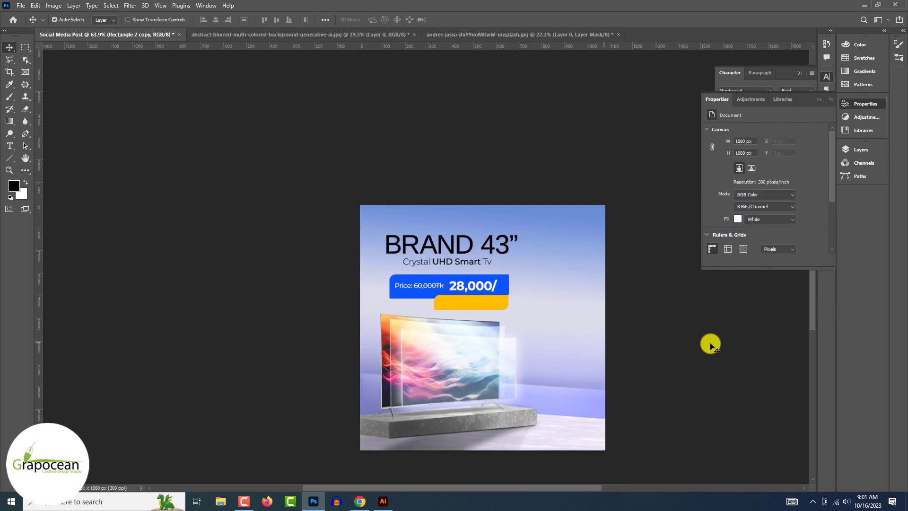
scroll(533, 292, "up", 5)
left_click(551, 264)
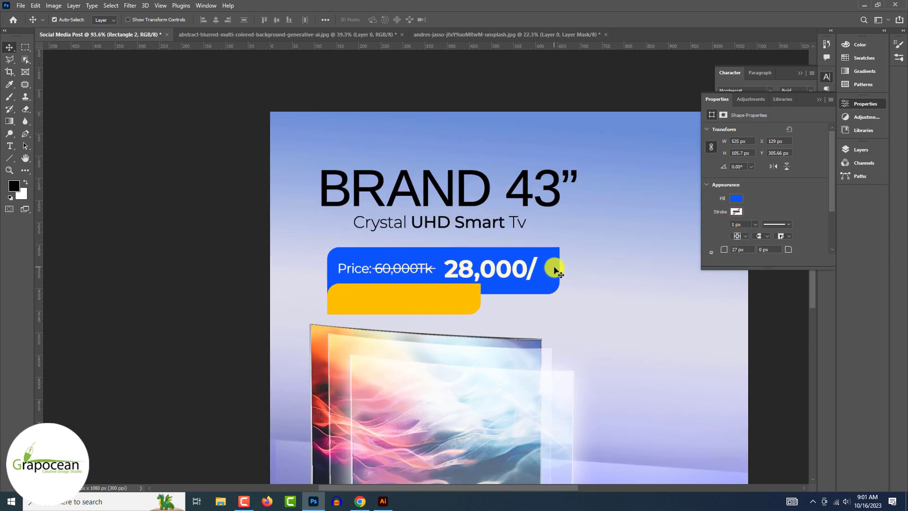
key("ctrl+t")
left_click_drag(444, 298, 446, 288)
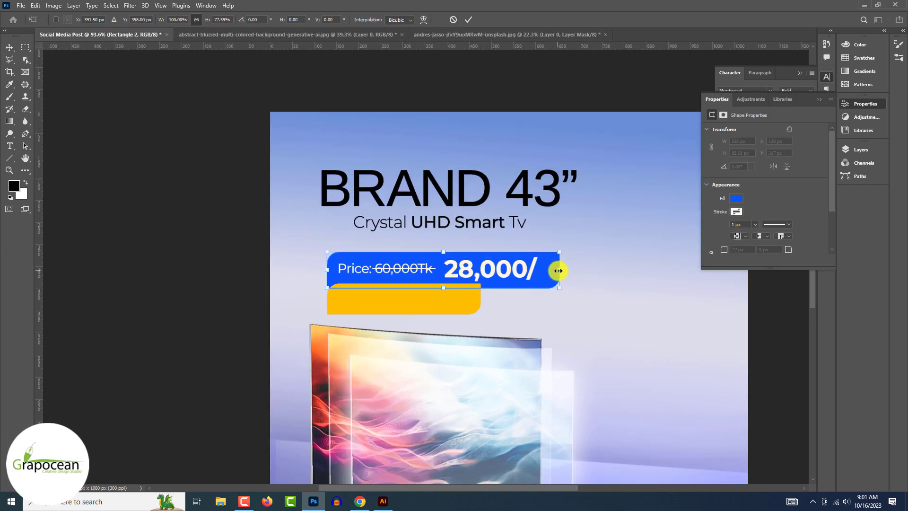
left_click_drag(558, 271, 532, 272)
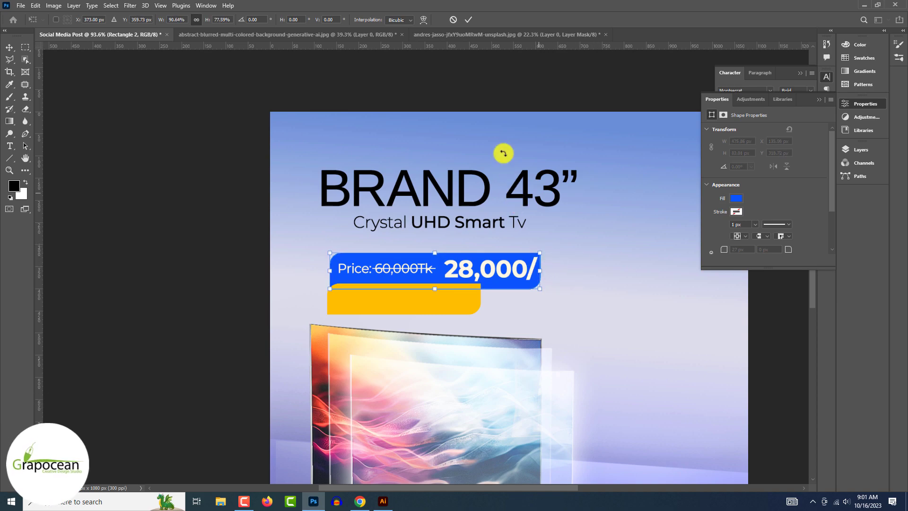
left_click(470, 21)
Narrow the yellow bar from its right end to about 275 px.
scroll(163, 255, "down", 3)
scroll(162, 255, "down", 1)
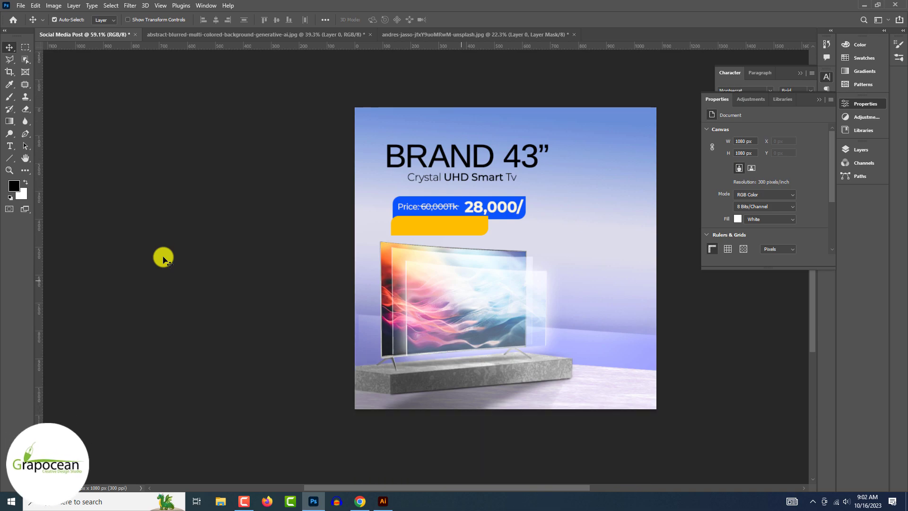
scroll(396, 221, "up", 1)
left_click(466, 206)
key("ctrl+t")
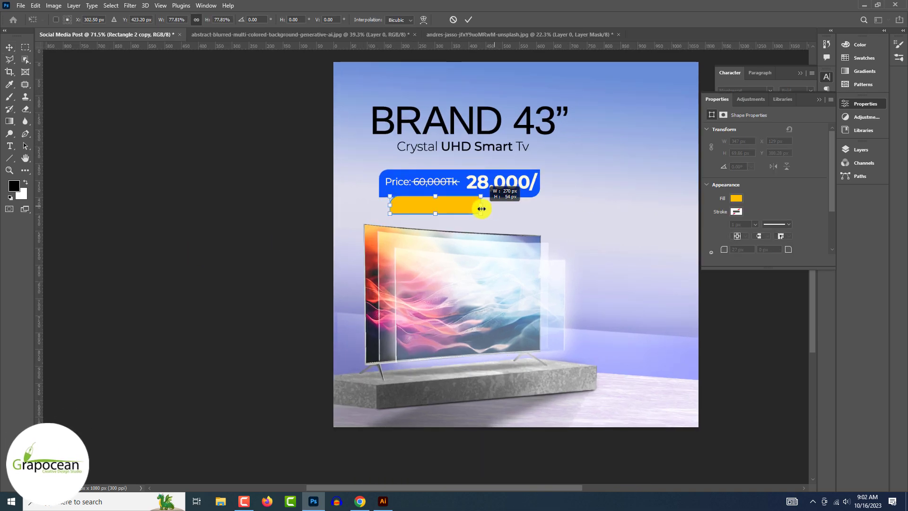
scroll(481, 211, "up", 2)
left_click_drag(508, 205, 474, 210)
left_click(468, 19)
Duplicate the yellow bar by dragging a copy below the price banner.
scroll(397, 203, "up", 2)
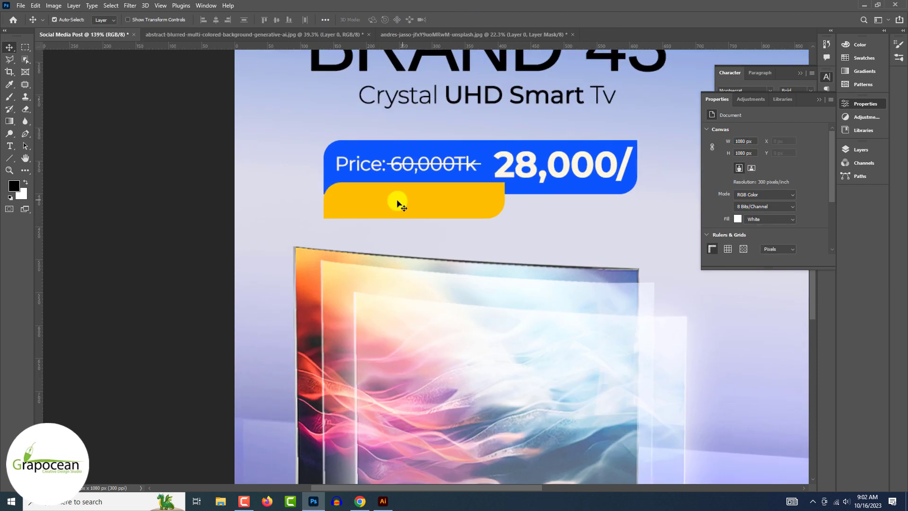
left_click_drag(399, 205, 460, 217)
scroll(192, 245, "down", 5)
scroll(479, 237, "up", 3)
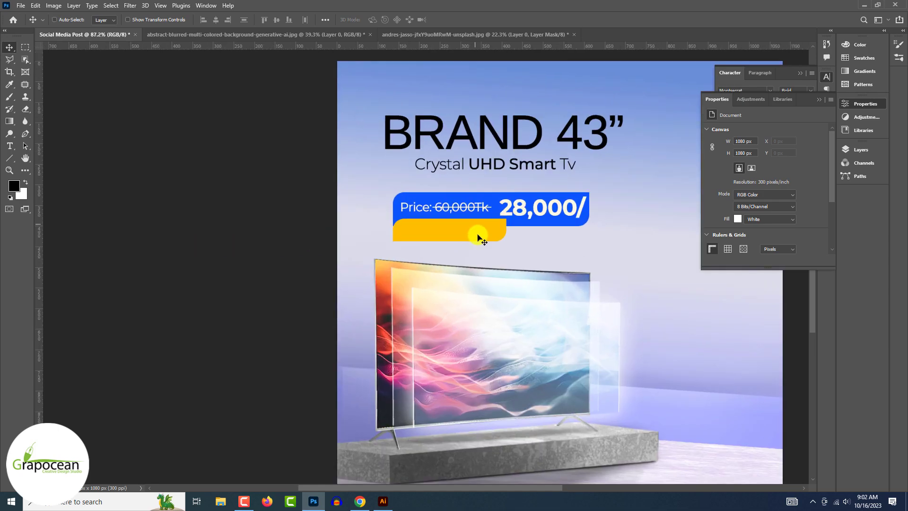
scroll(206, 260, "down", 2)
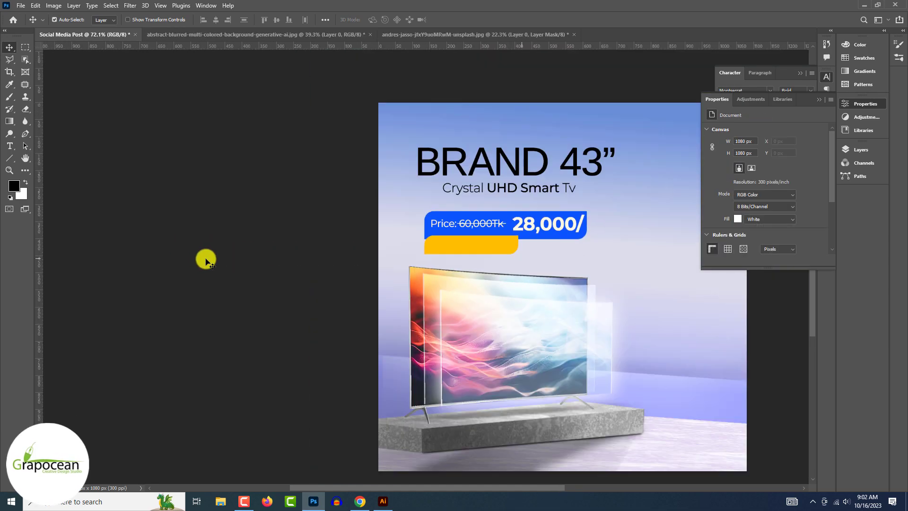
scroll(206, 260, "up", 2)
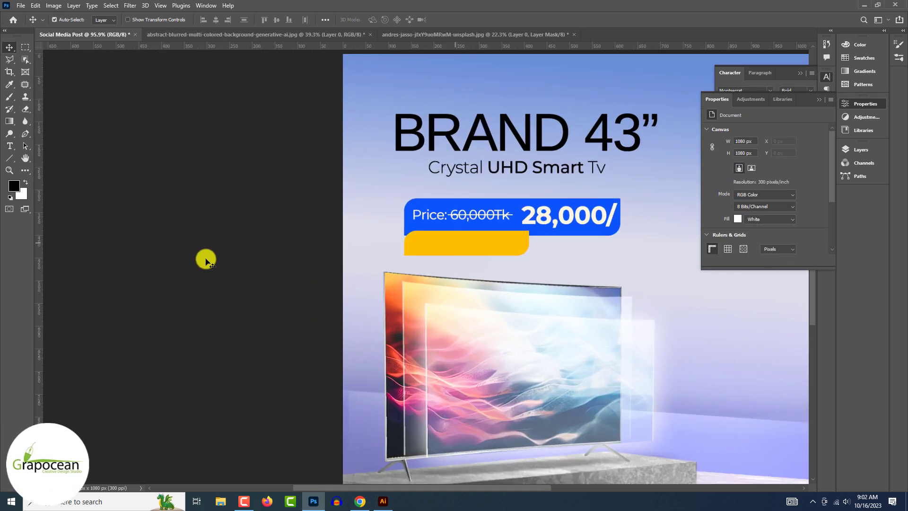
scroll(206, 260, "up", 2)
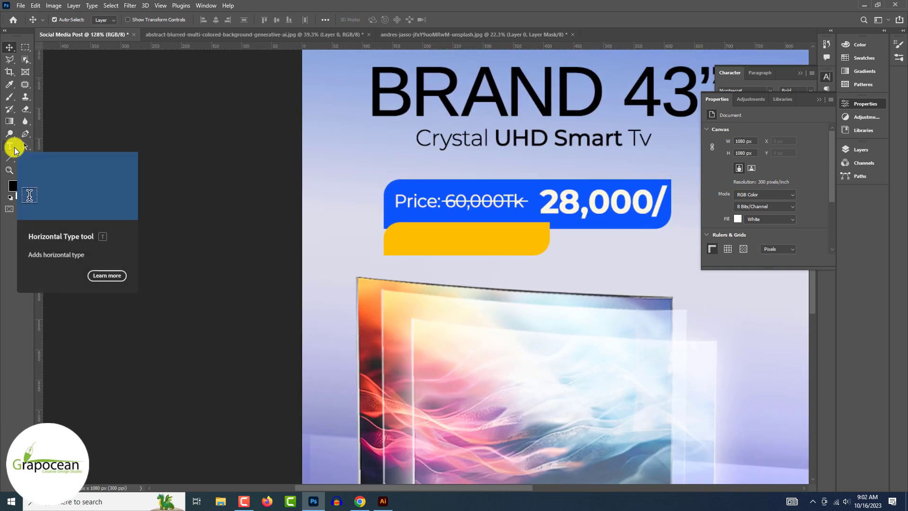
Type 'Order Now' in black text on the yellow bar.
left_click(9, 146)
left_click(438, 245)
key("BackSpace")
type("Or")
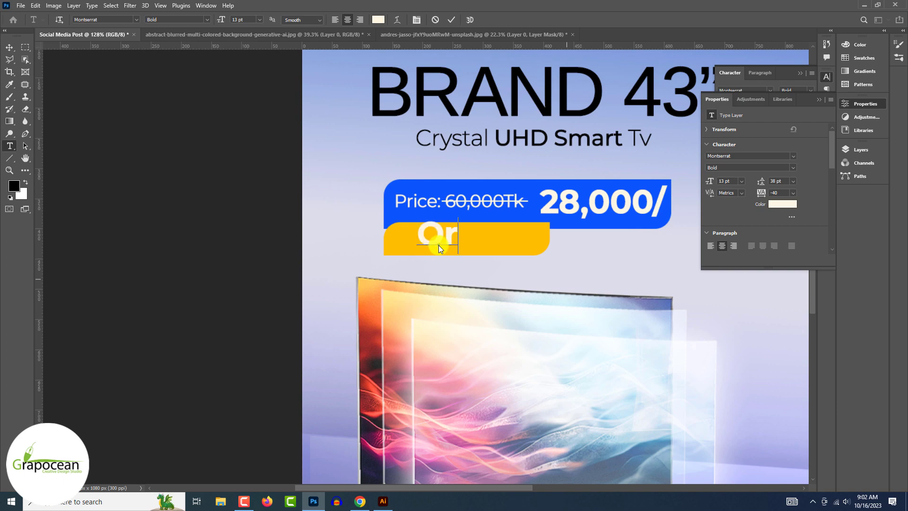
type("der Now")
key("ctrl+a")
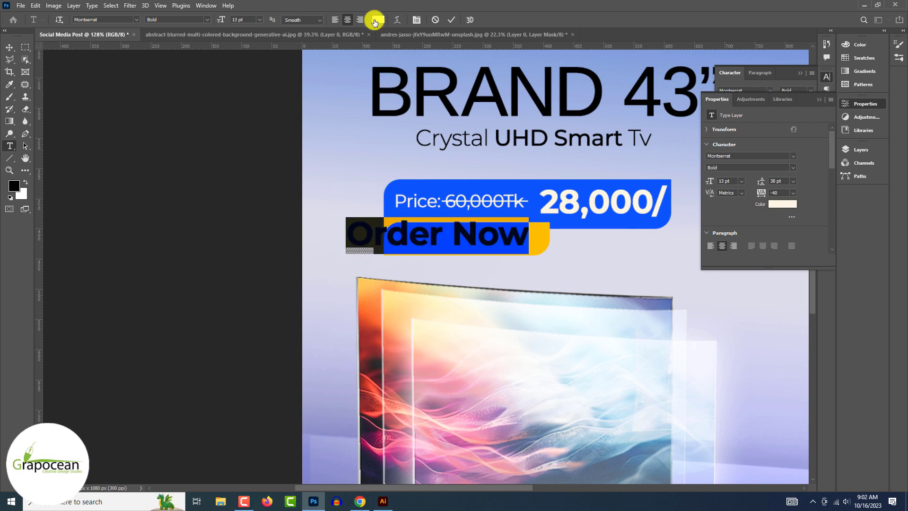
left_click(378, 19)
left_click(423, 94)
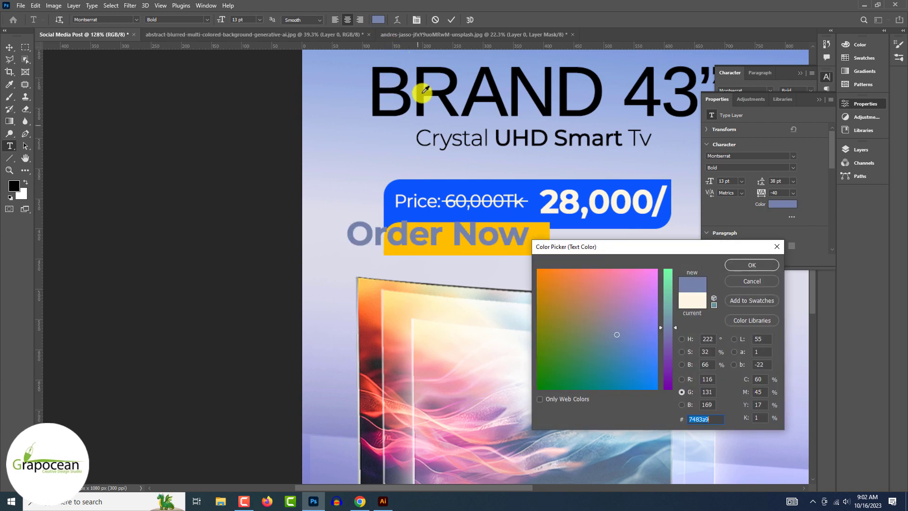
left_click(751, 265)
Set the Order Now text to 8 pt and center it on the yellow bar.
left_click_drag(218, 21, 215, 22)
left_click(10, 47)
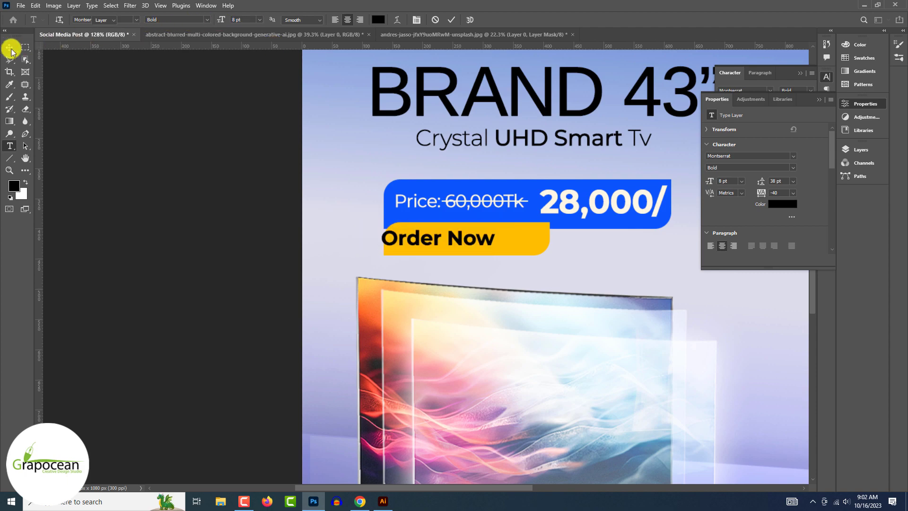
mouse_move(461, 242)
left_mouse_down()
mouse_move(490, 243)
mouse_move(476, 244)
left_mouse_up()
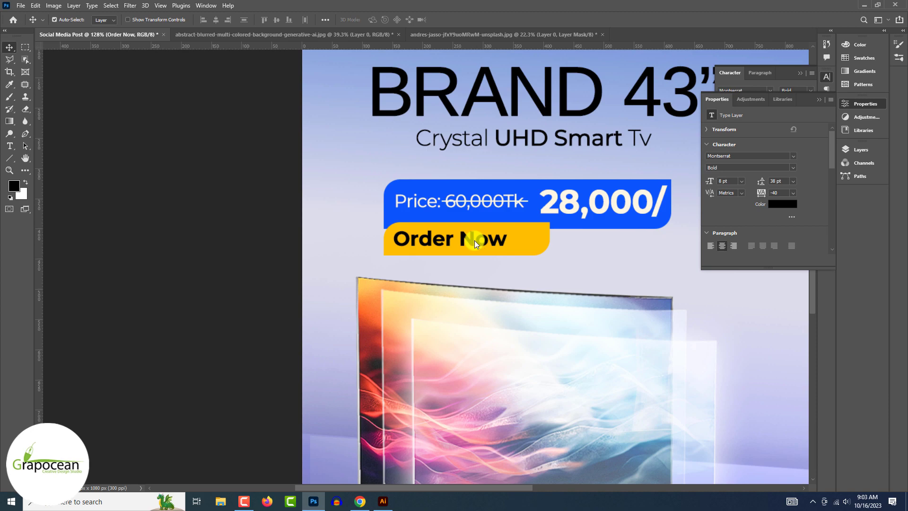
scroll(476, 244, "down", 3)
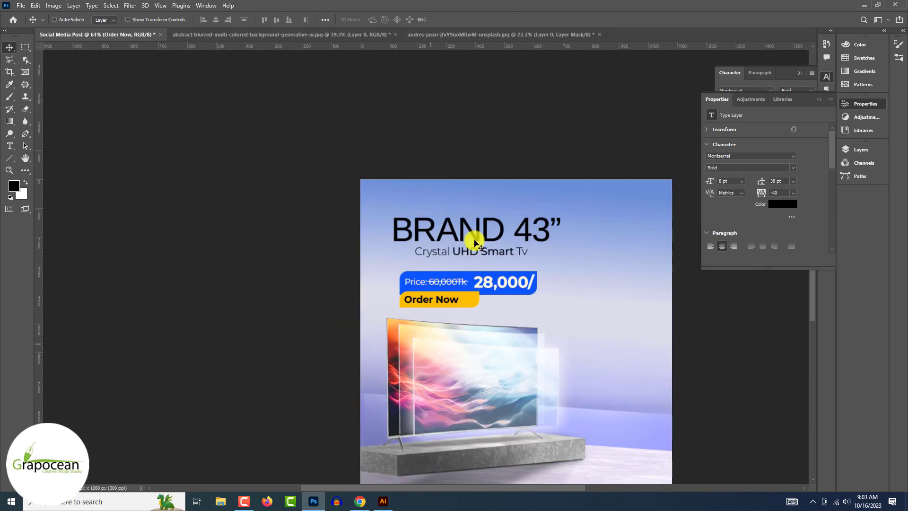